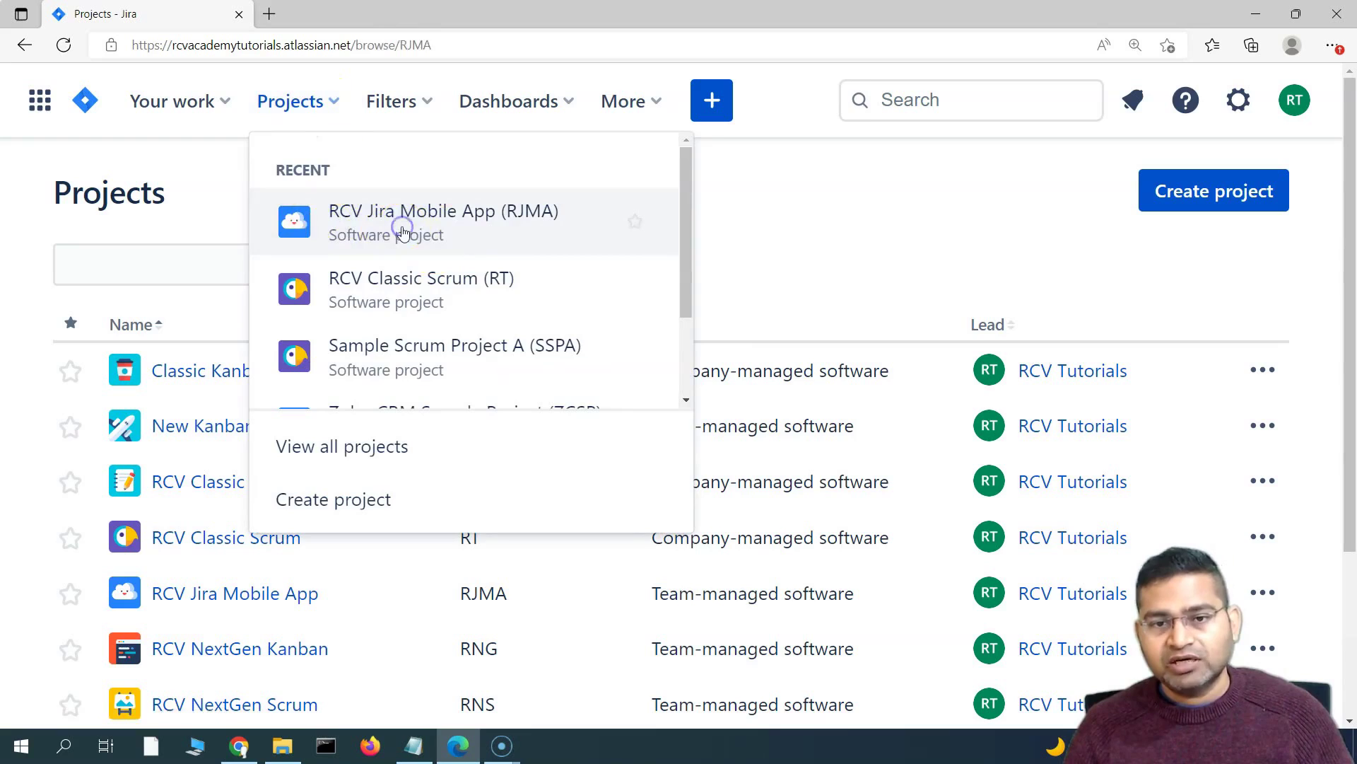
# - Go to the automation settings of the RCV Jira Mobile App project and start creating a rule
pyautogui.scroll(-2, 188, 476)
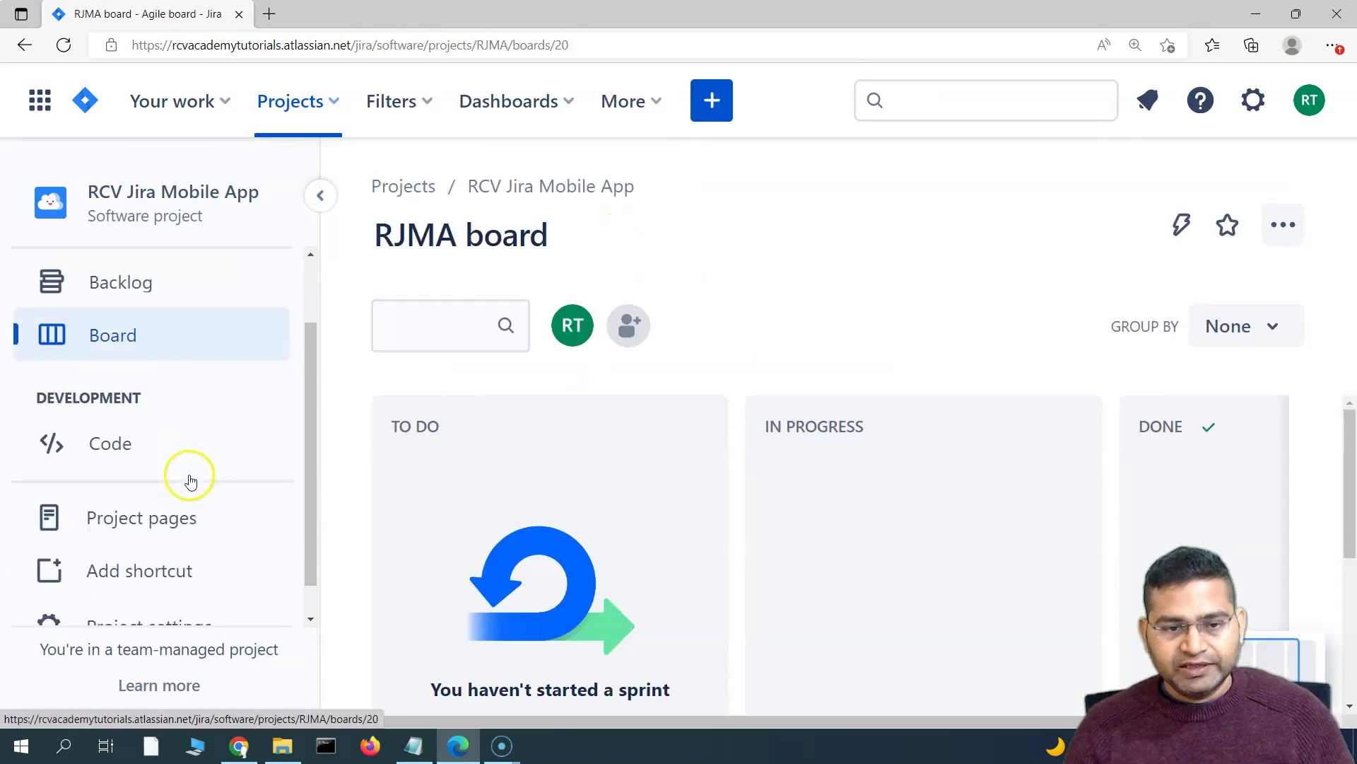
pyautogui.click(157, 592)
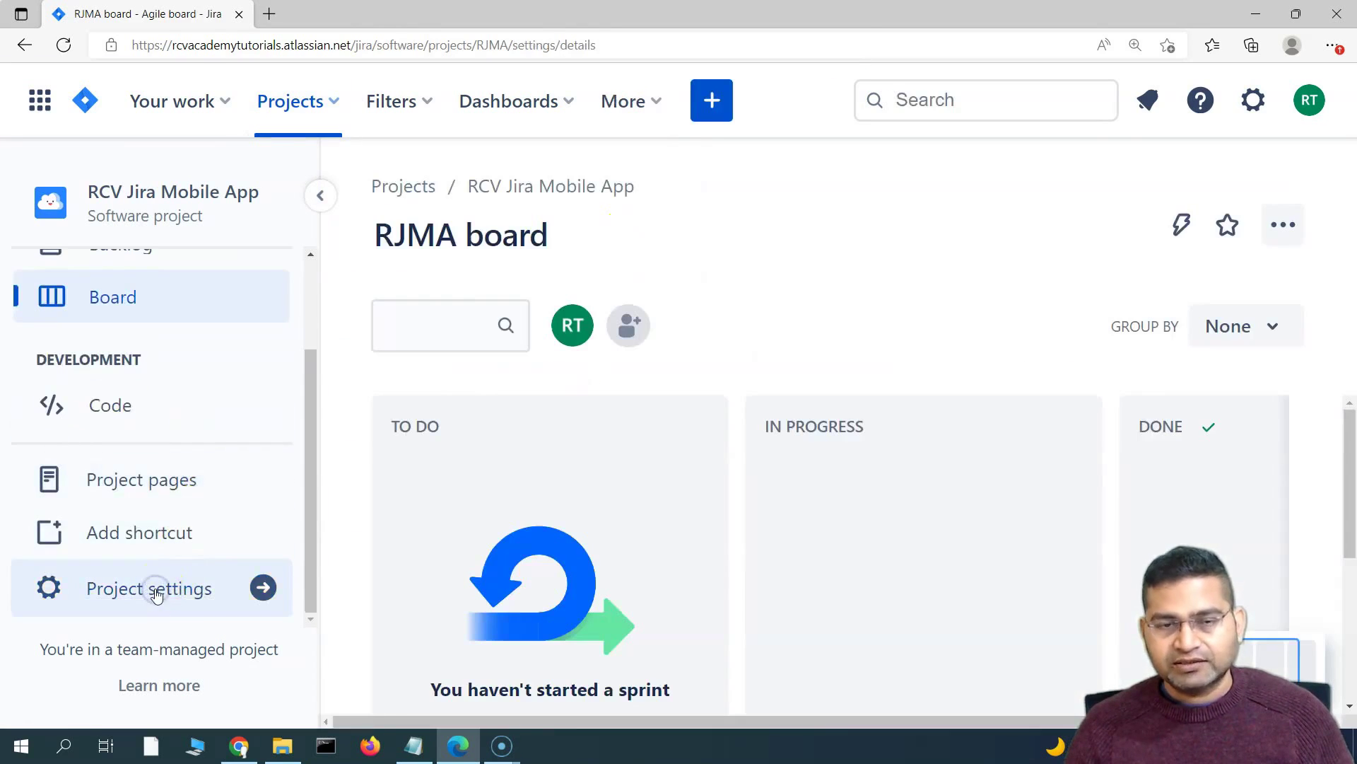
pyautogui.click(119, 393)
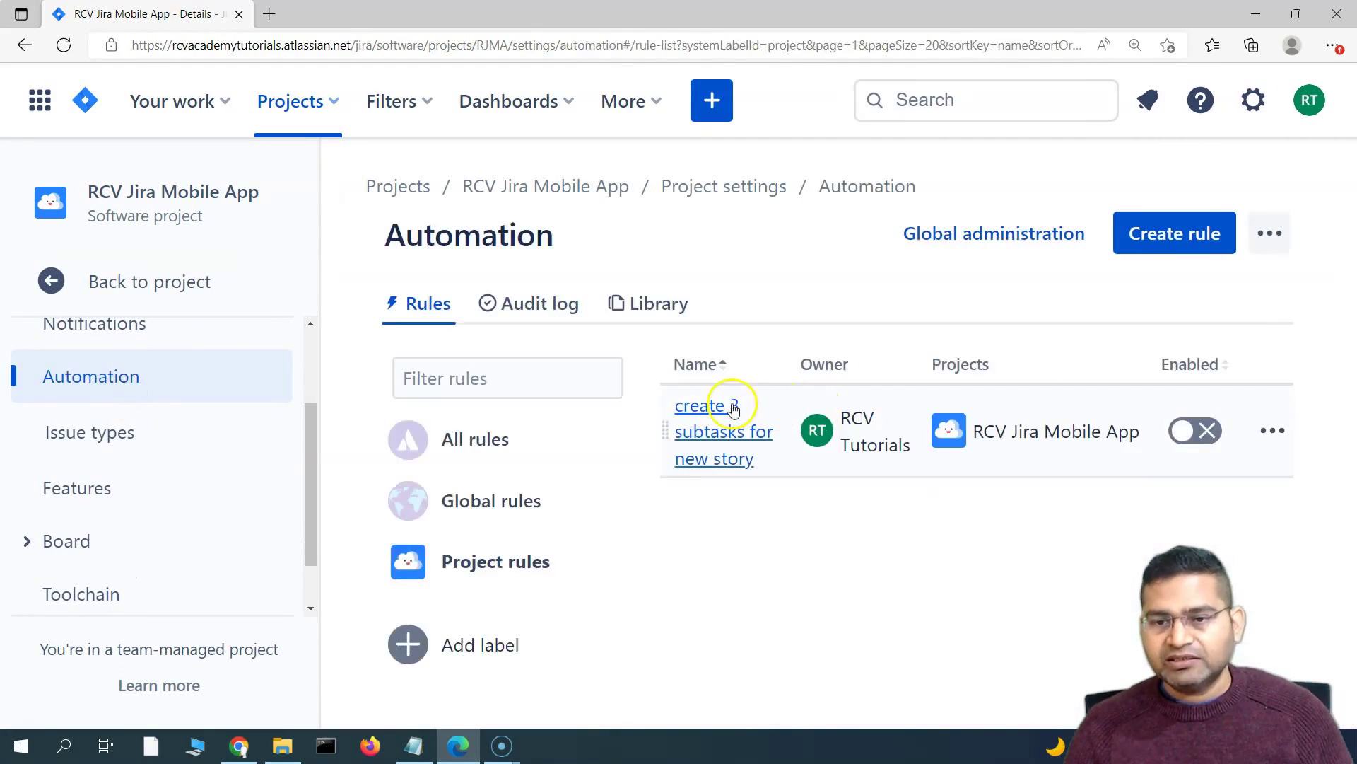
pyautogui.click(1187, 244)
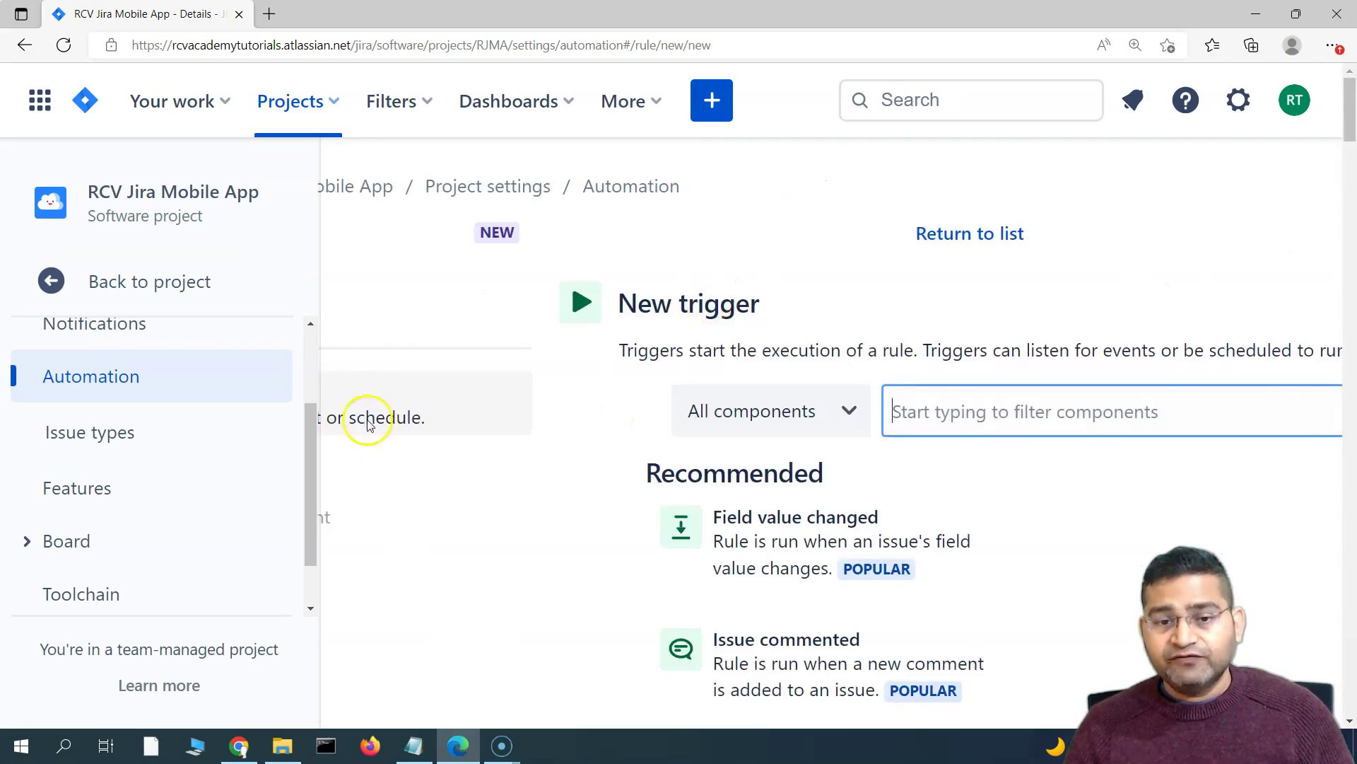
# - Filter the trigger components for "tra" and choose Issue transitioned as the rule's trigger
pyautogui.click(320, 193)
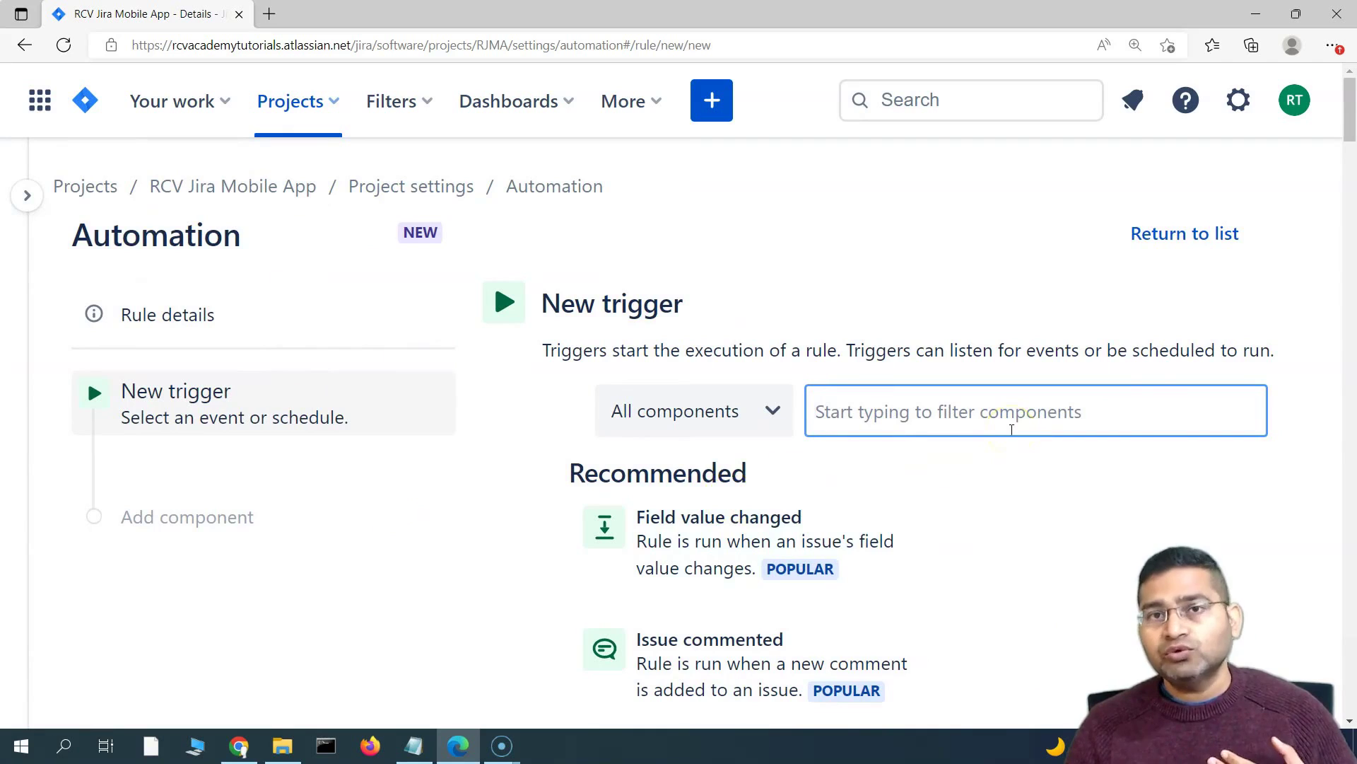
pyautogui.click(975, 412)
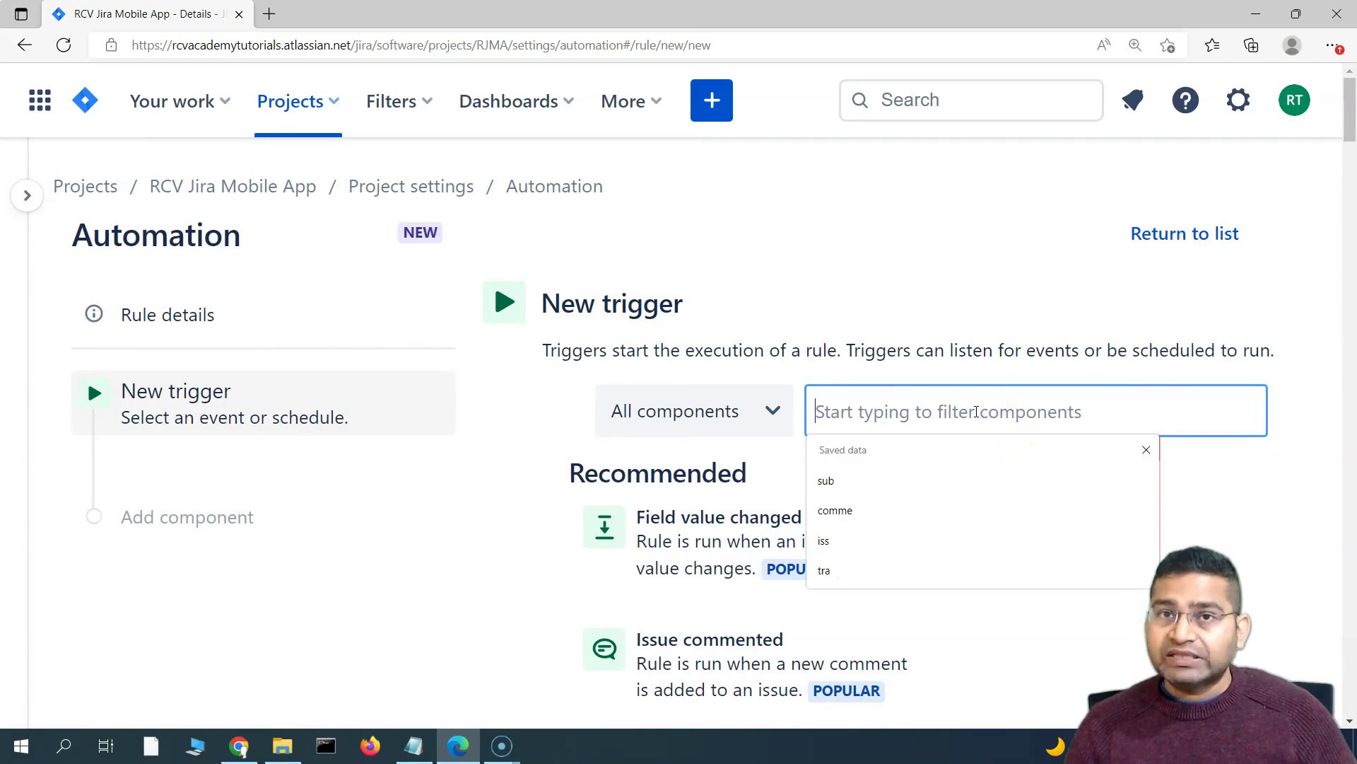
pyautogui.write('t')
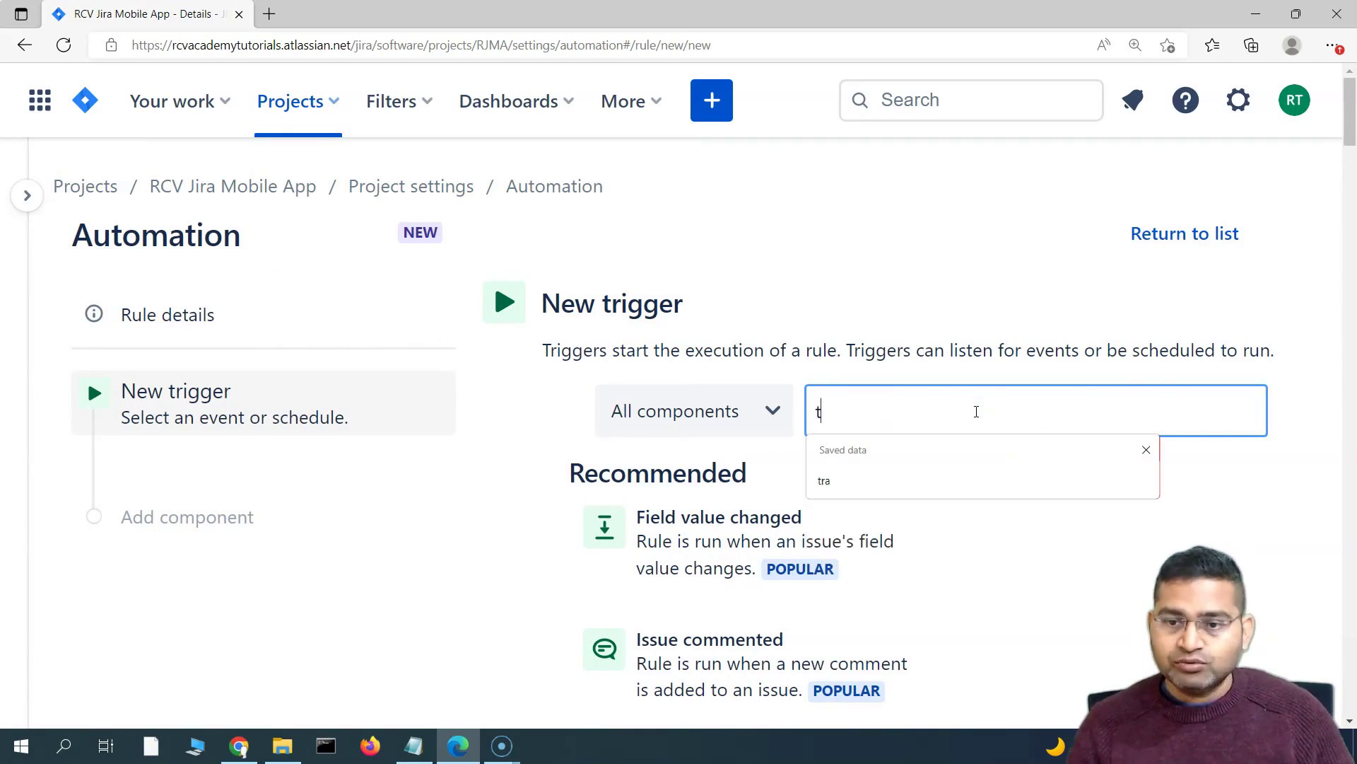
pyautogui.write('ra')
pyautogui.click(711, 547)
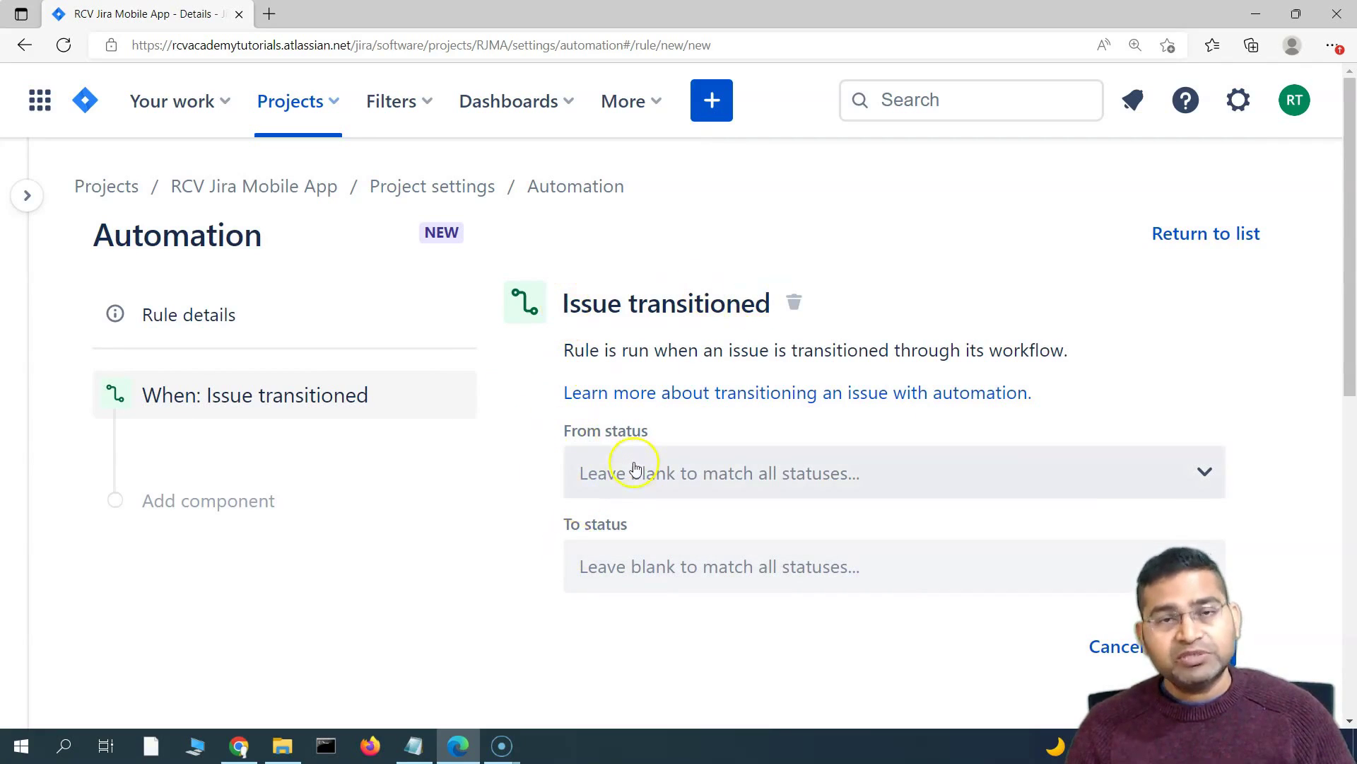
# - Set the trigger's To status to Done, leave From status blank, and save the trigger
pyautogui.click(598, 478)
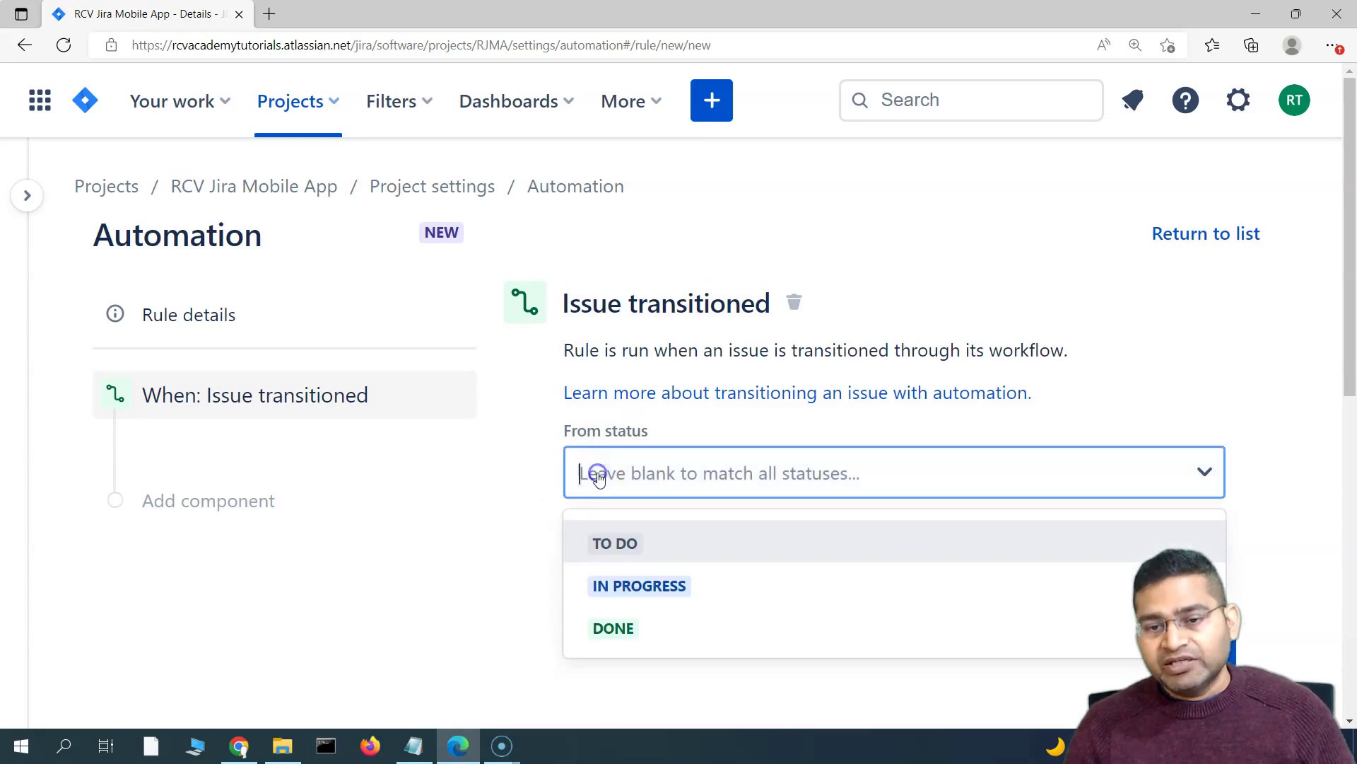
pyautogui.click(527, 490)
pyautogui.click(703, 573)
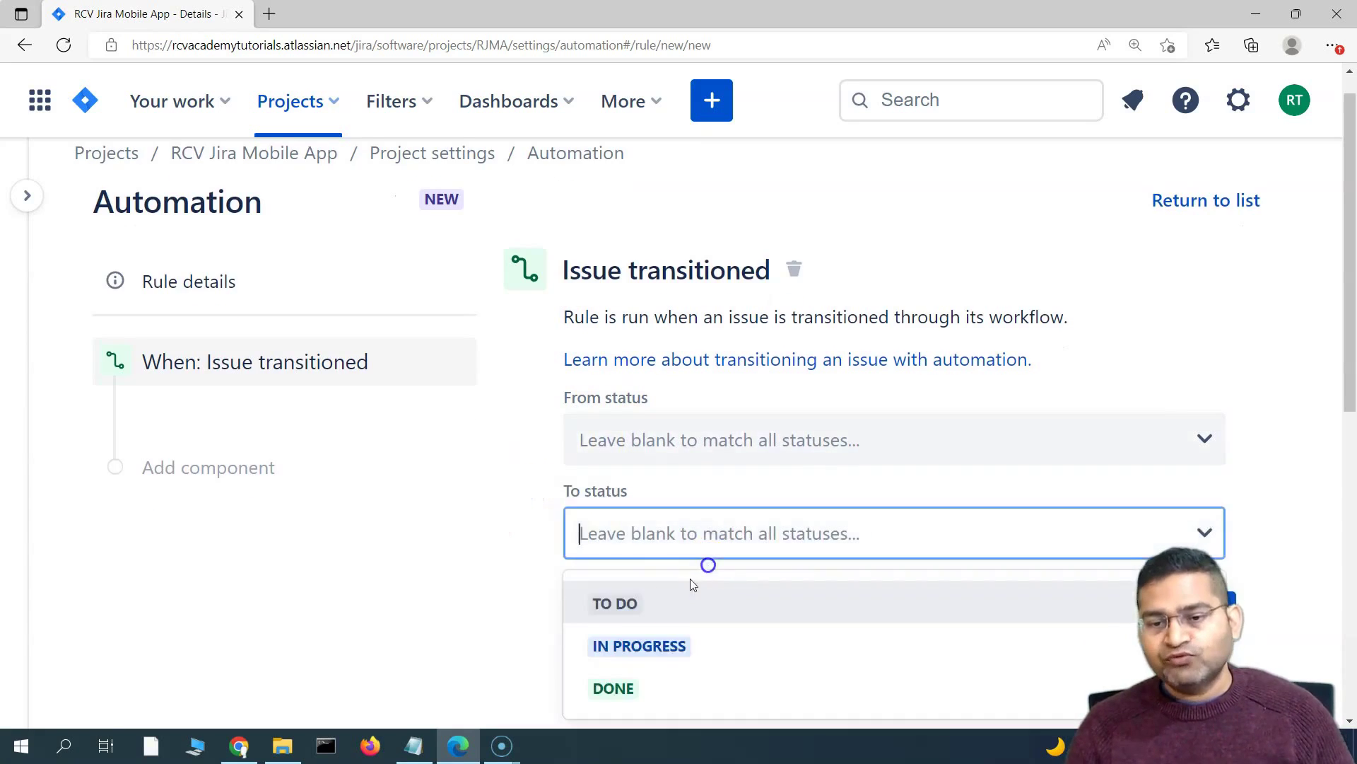
pyautogui.click(651, 689)
pyautogui.click(651, 604)
pyautogui.scroll(-3, 651, 603)
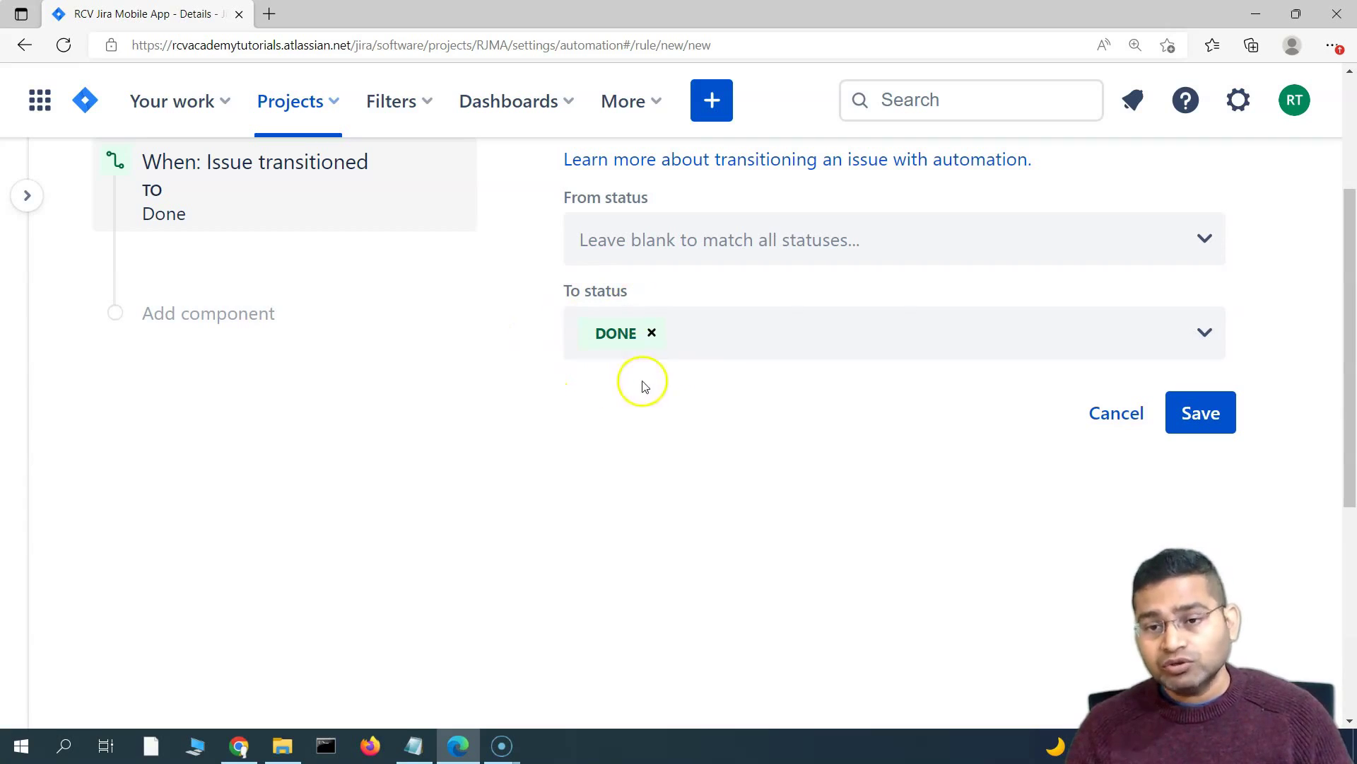
pyautogui.scroll(2, 644, 385)
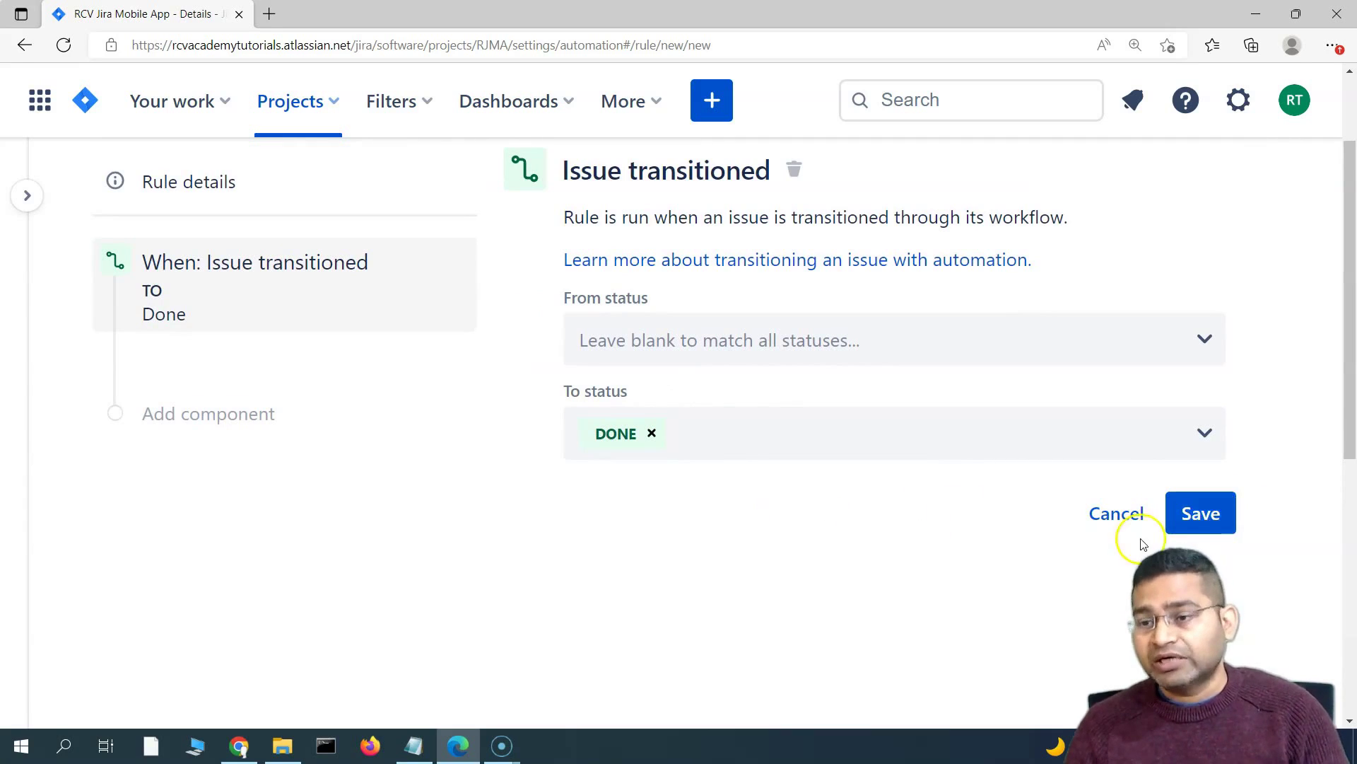
pyautogui.click(1202, 514)
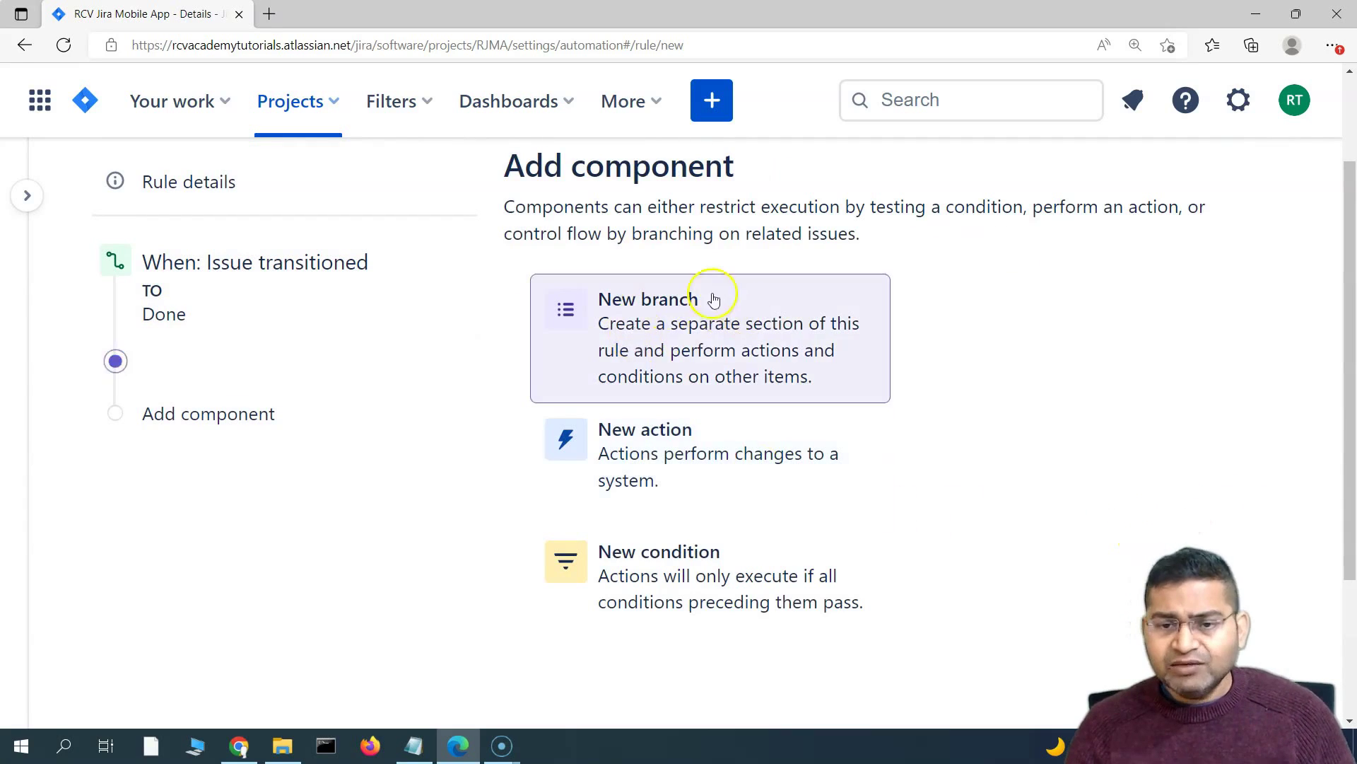
# - Add a branch of type Branch rule / related issues after the Issue transitioned trigger
pyautogui.click(705, 360)
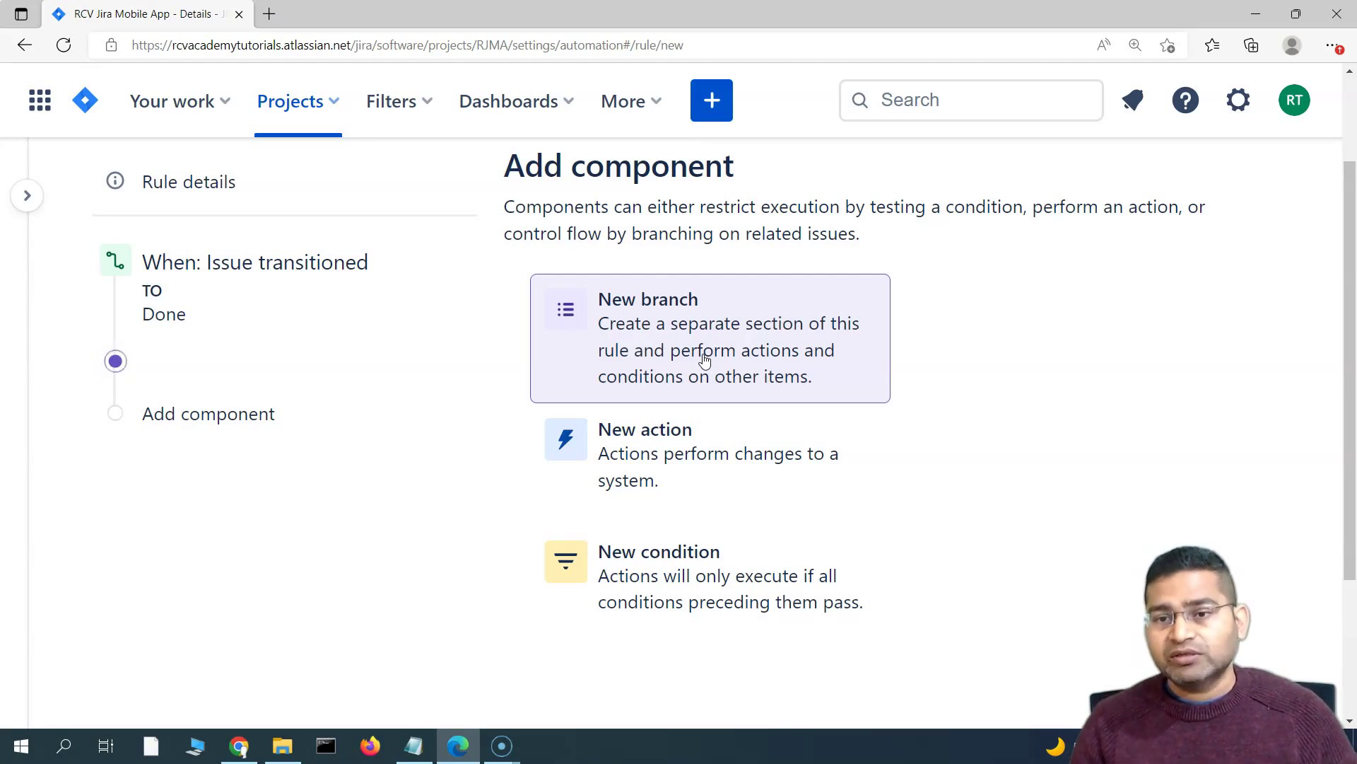
pyautogui.click(704, 357)
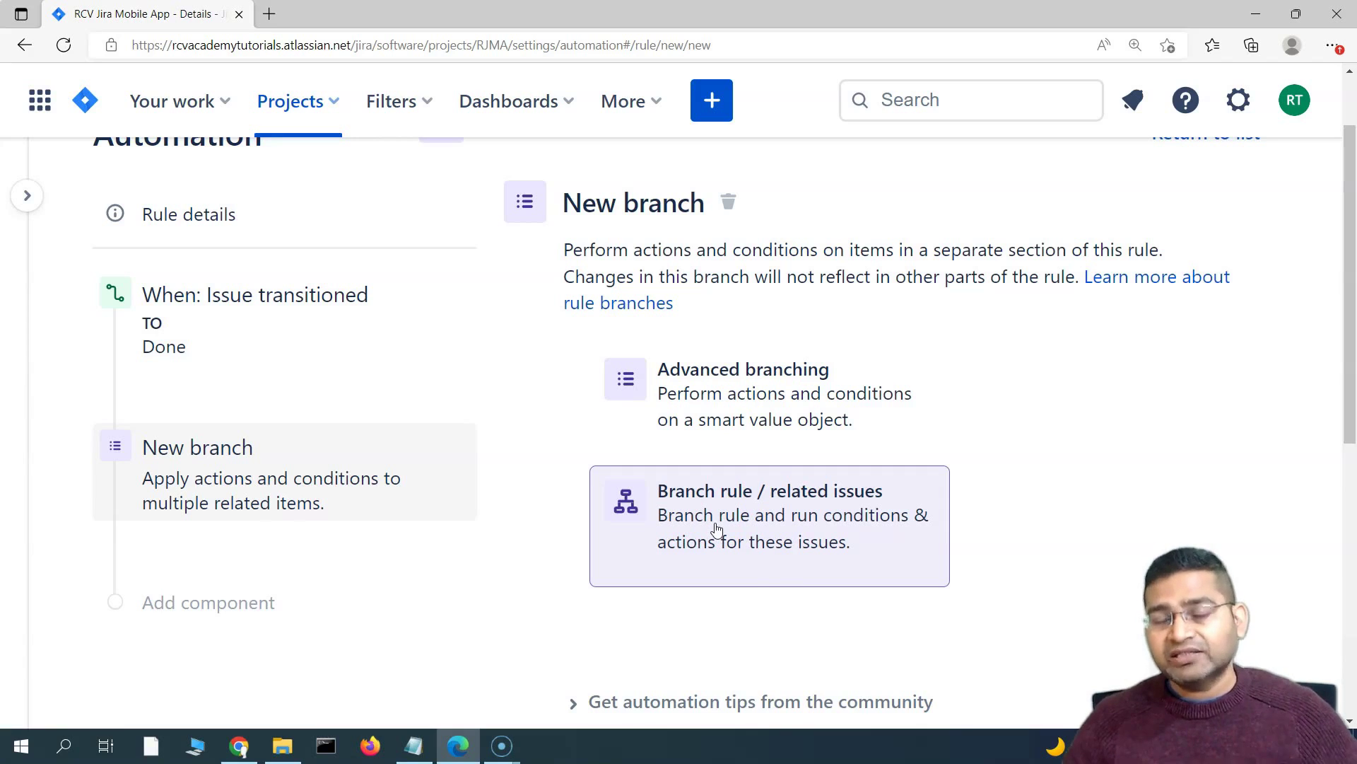
pyautogui.scroll(-3, 716, 528)
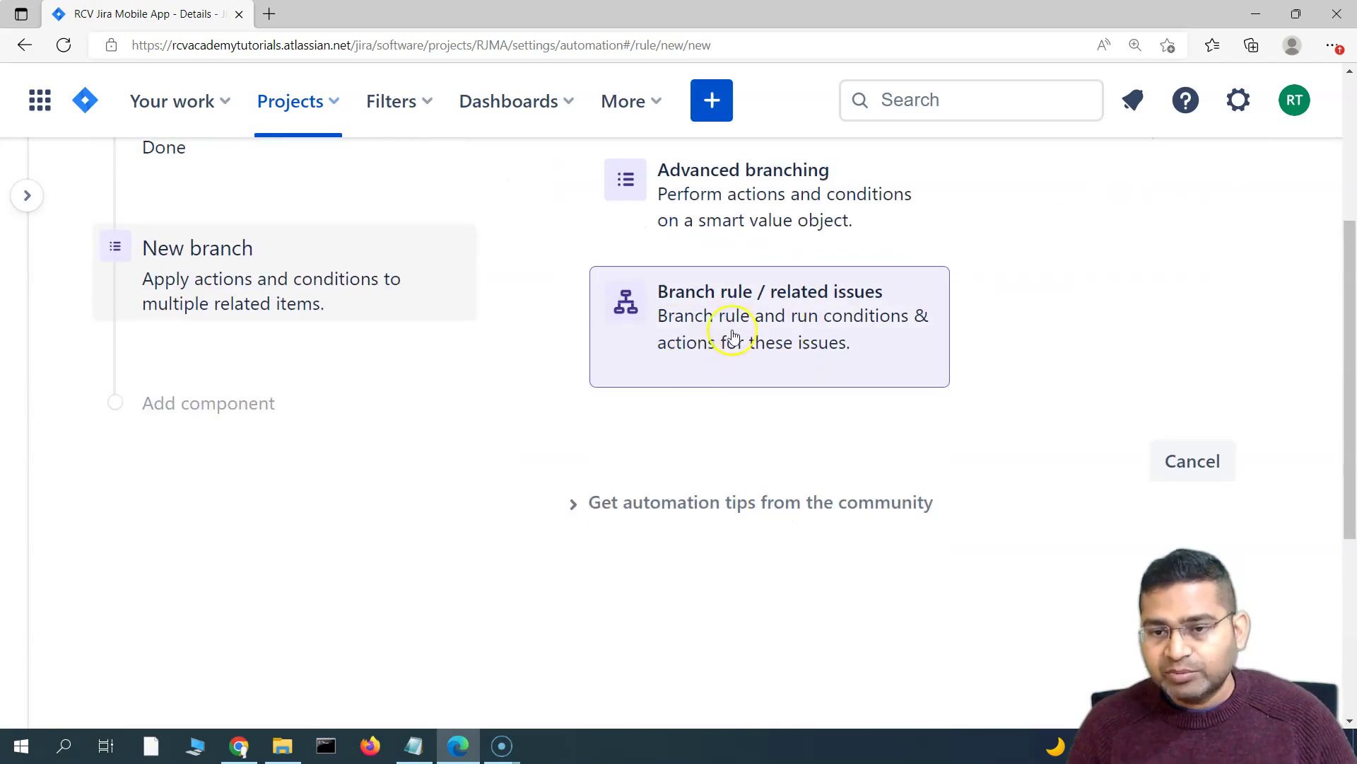
pyautogui.click(805, 323)
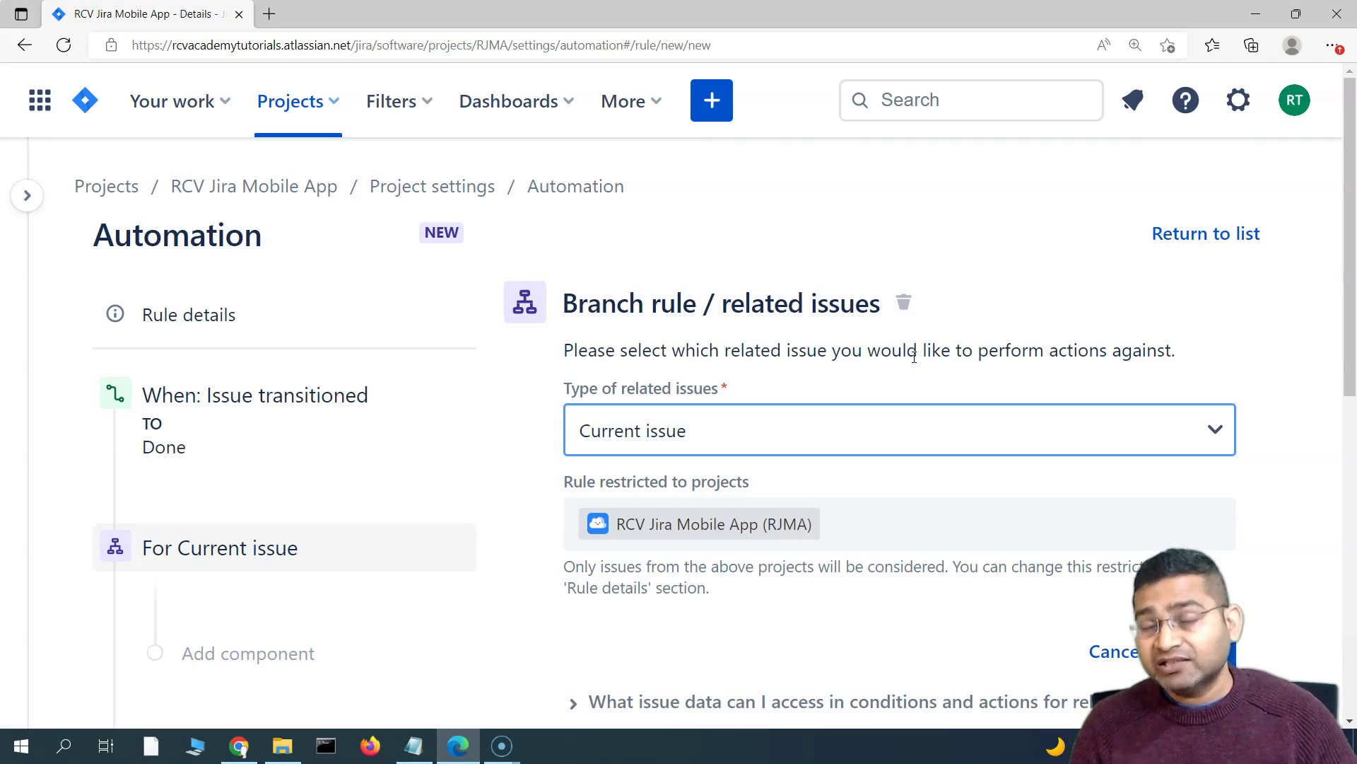
# - Set the branch's type of related issues to Epic (parent) and save the branch
pyautogui.click(956, 436)
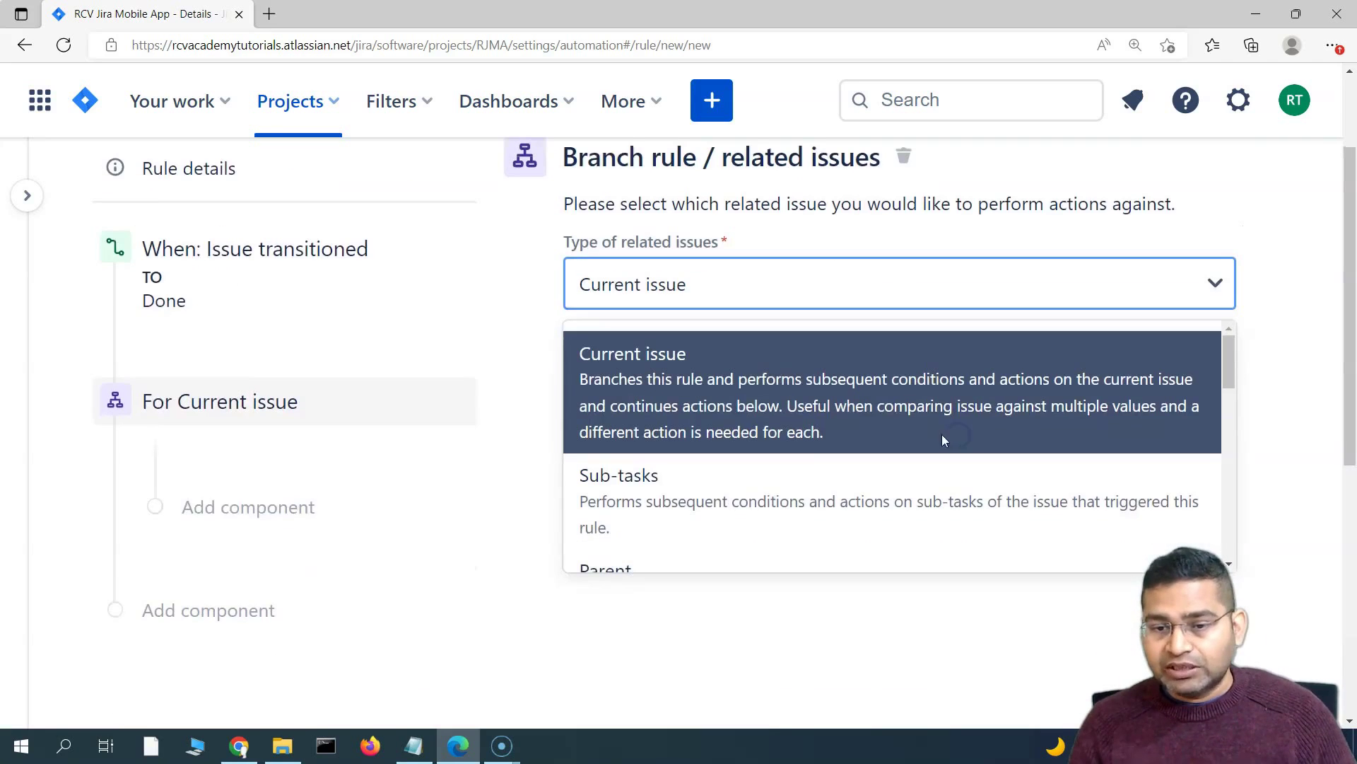
pyautogui.scroll(-2, 738, 438)
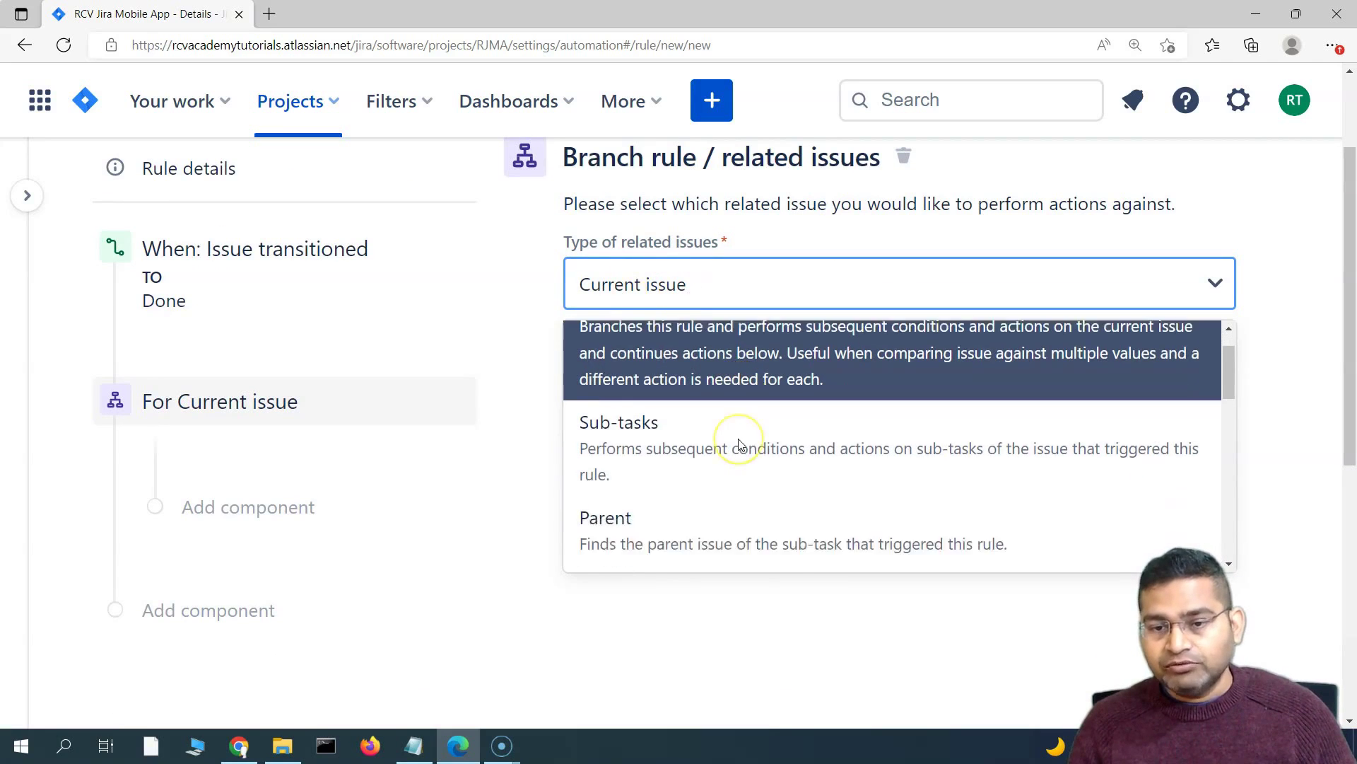
pyautogui.scroll(-1, 690, 561)
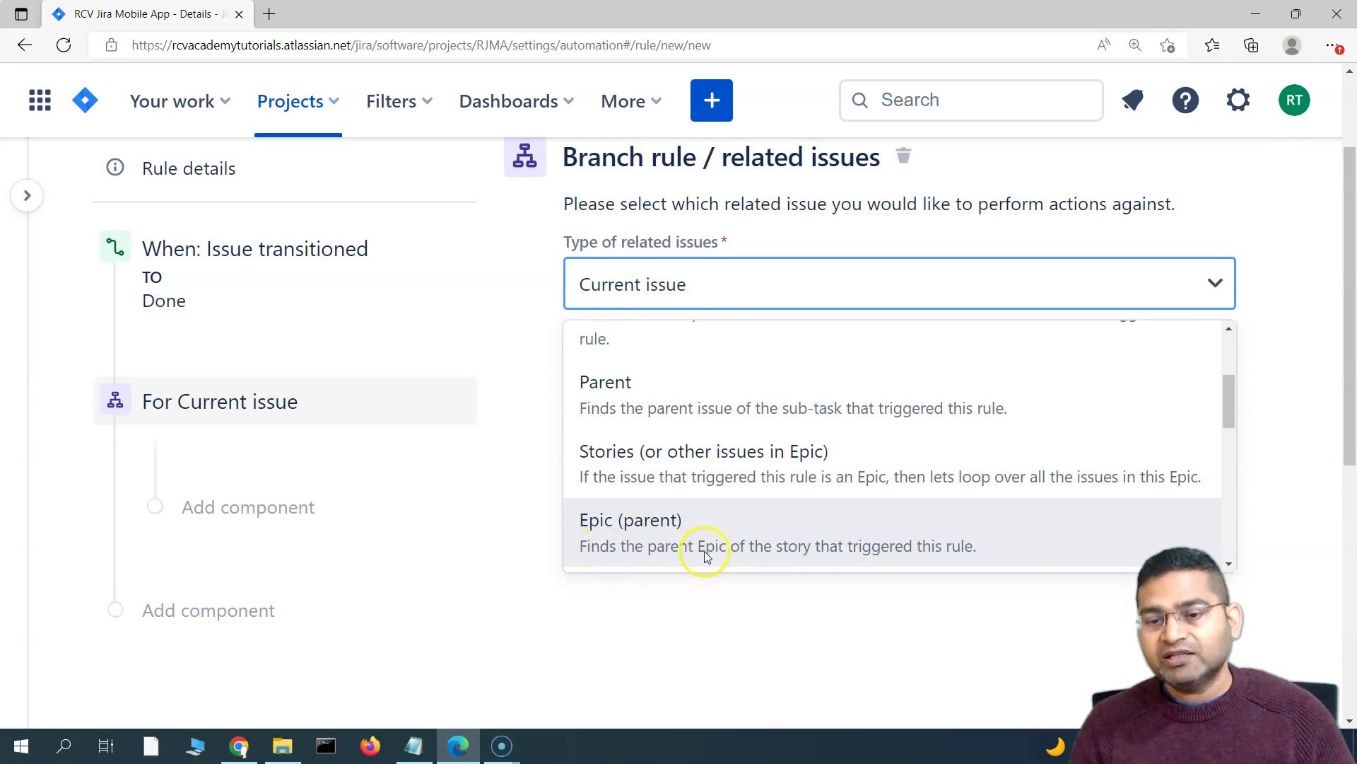
pyautogui.click(881, 551)
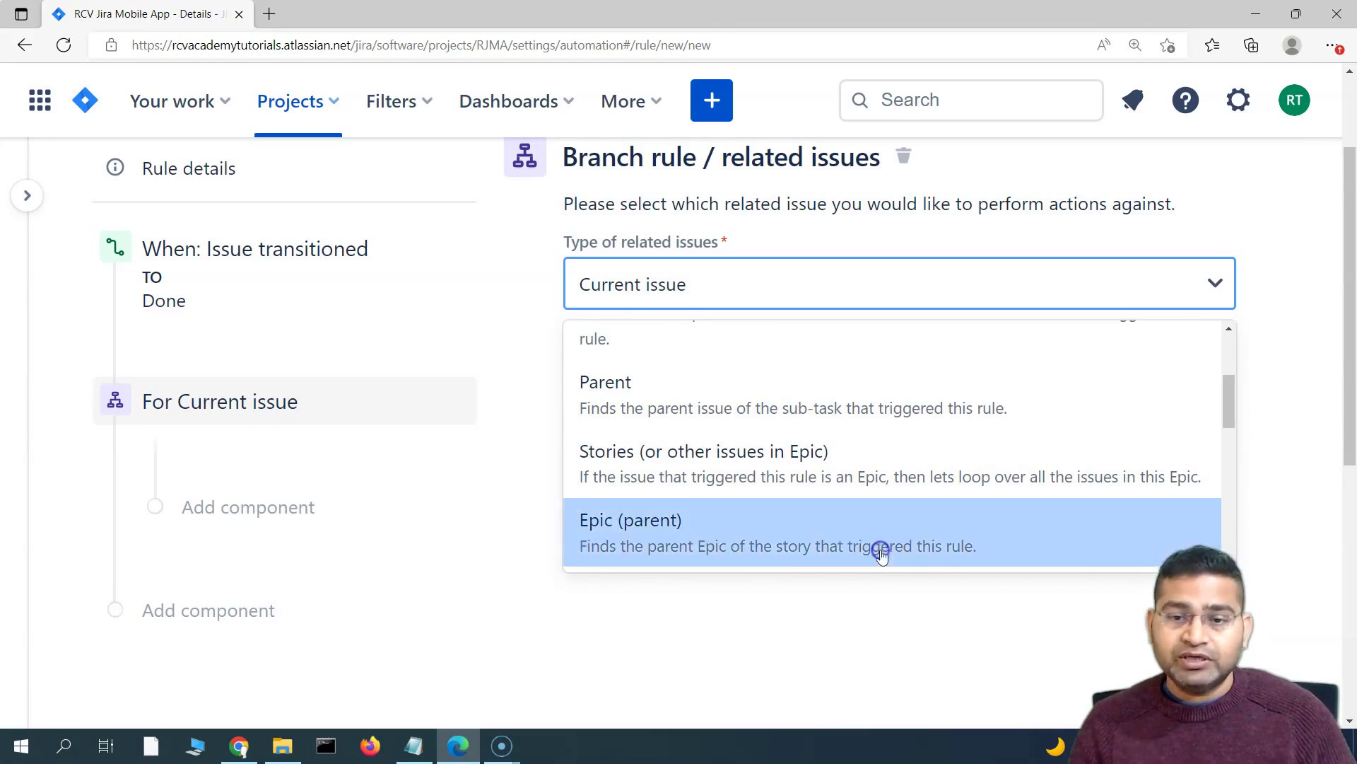
pyautogui.scroll(1, 267, 384)
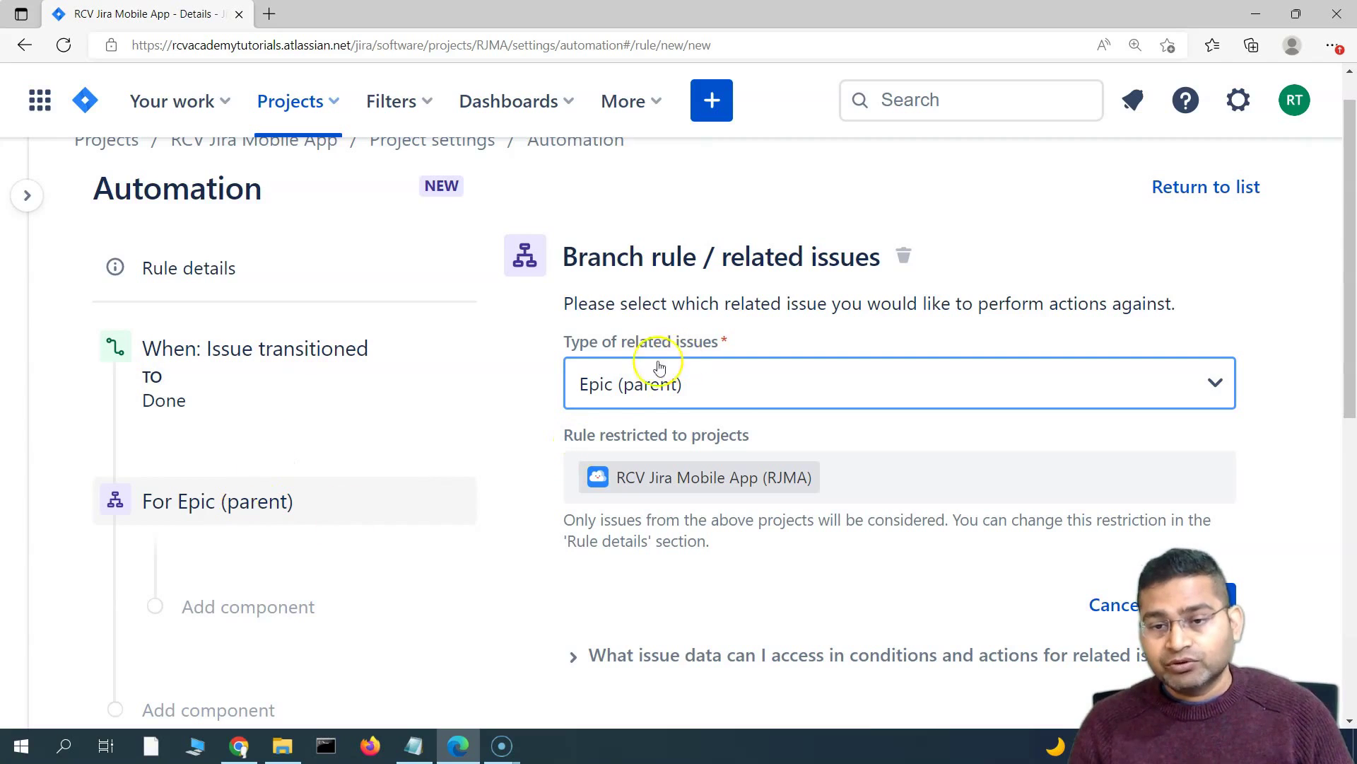
pyautogui.scroll(-2, 743, 388)
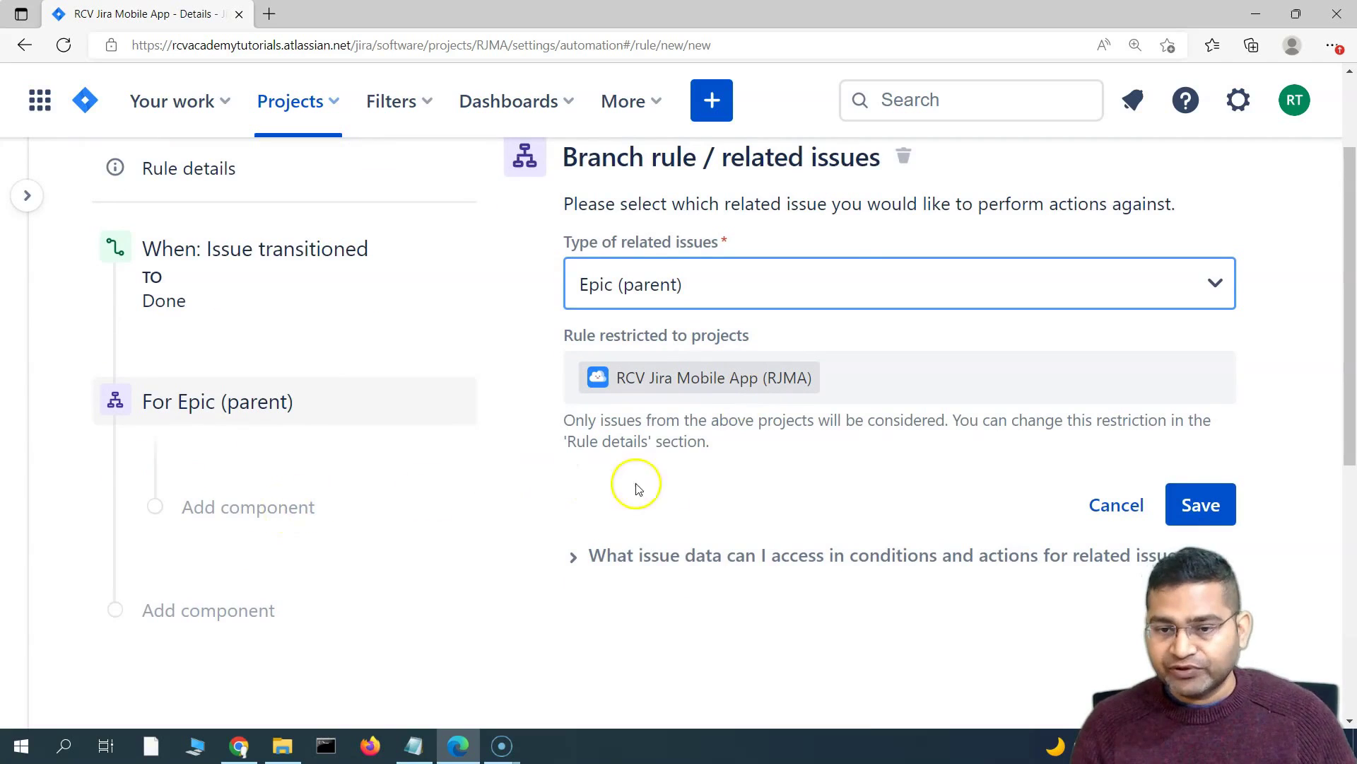
pyautogui.click(1201, 504)
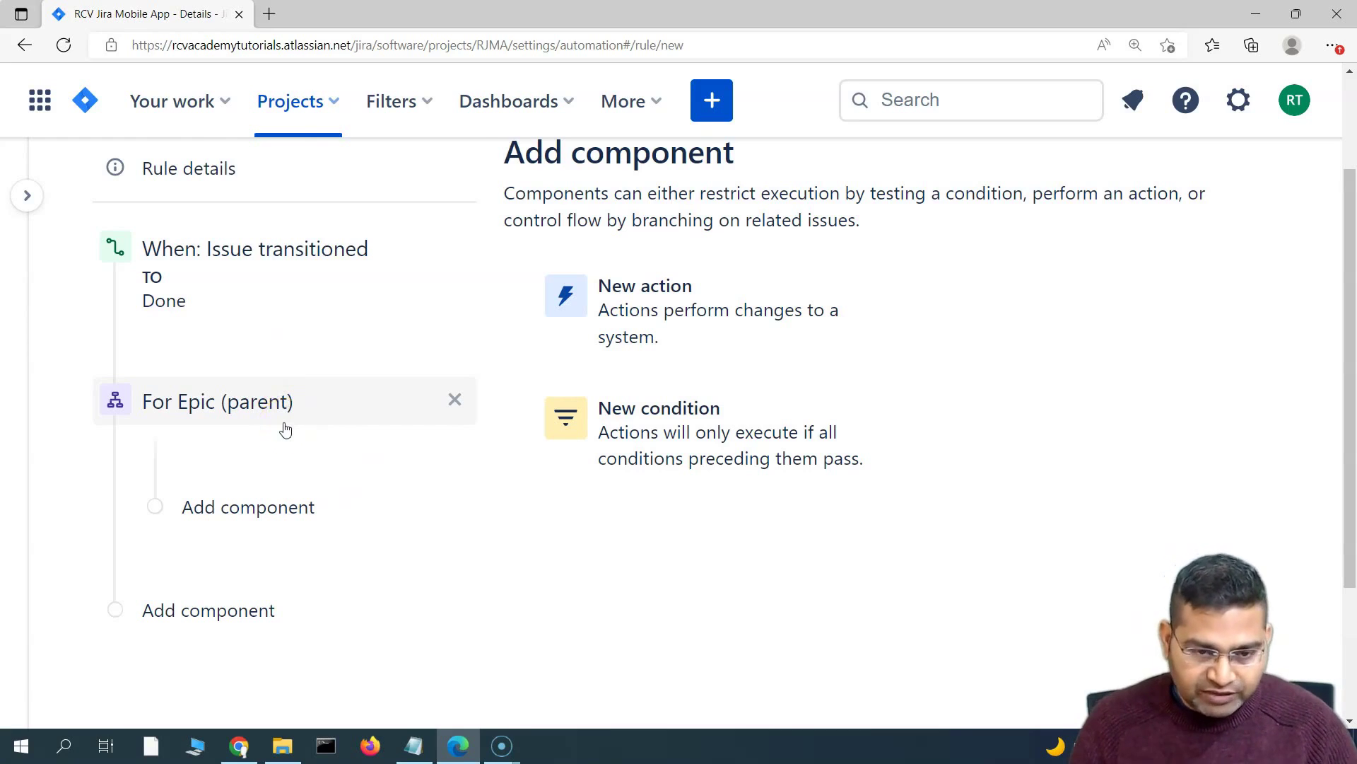
# - Add an Issue fields condition inside the Epic (parent) branch
pyautogui.scroll(1, 287, 491)
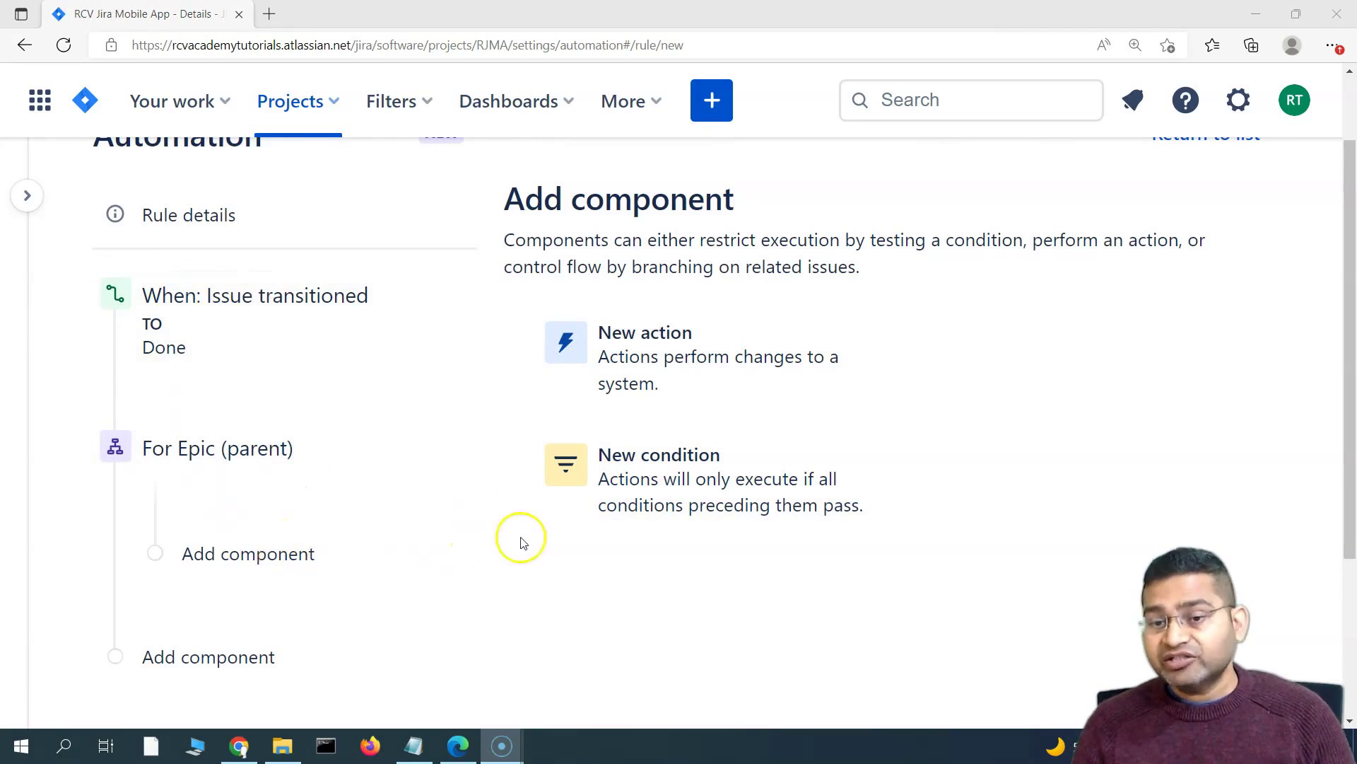
pyautogui.click(659, 463)
pyautogui.scroll(1, 475, 573)
pyautogui.scroll(-4, 370, 619)
pyautogui.scroll(1, 238, 319)
pyautogui.scroll(1, 238, 320)
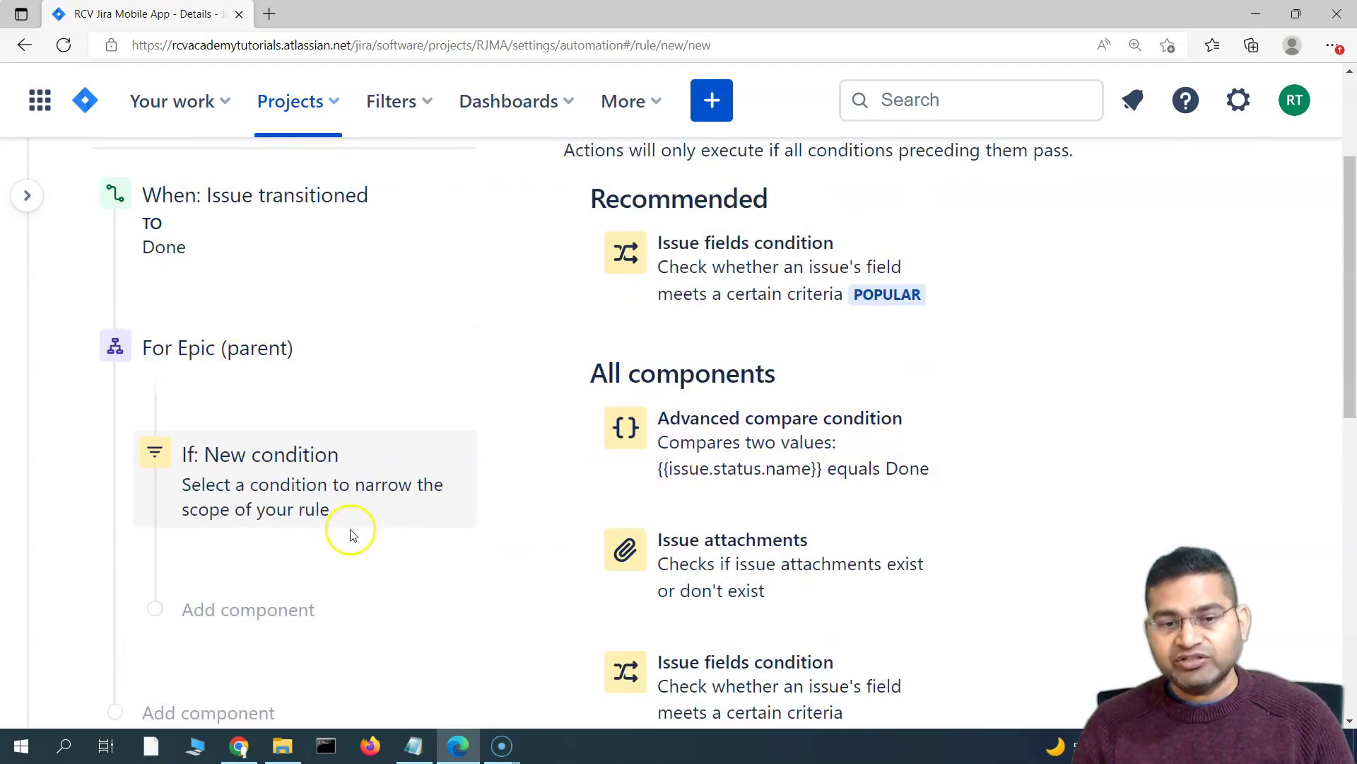
pyautogui.scroll(-3, 792, 527)
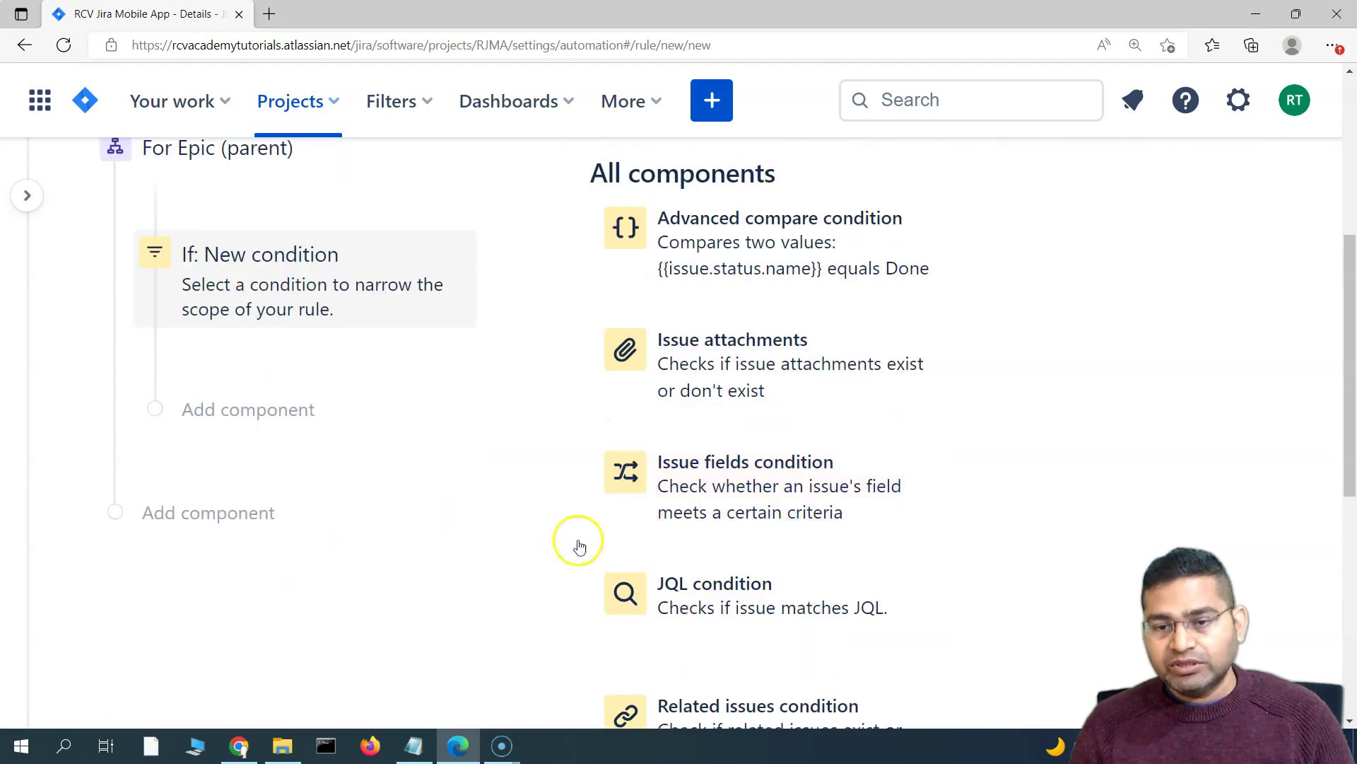
pyautogui.click(742, 484)
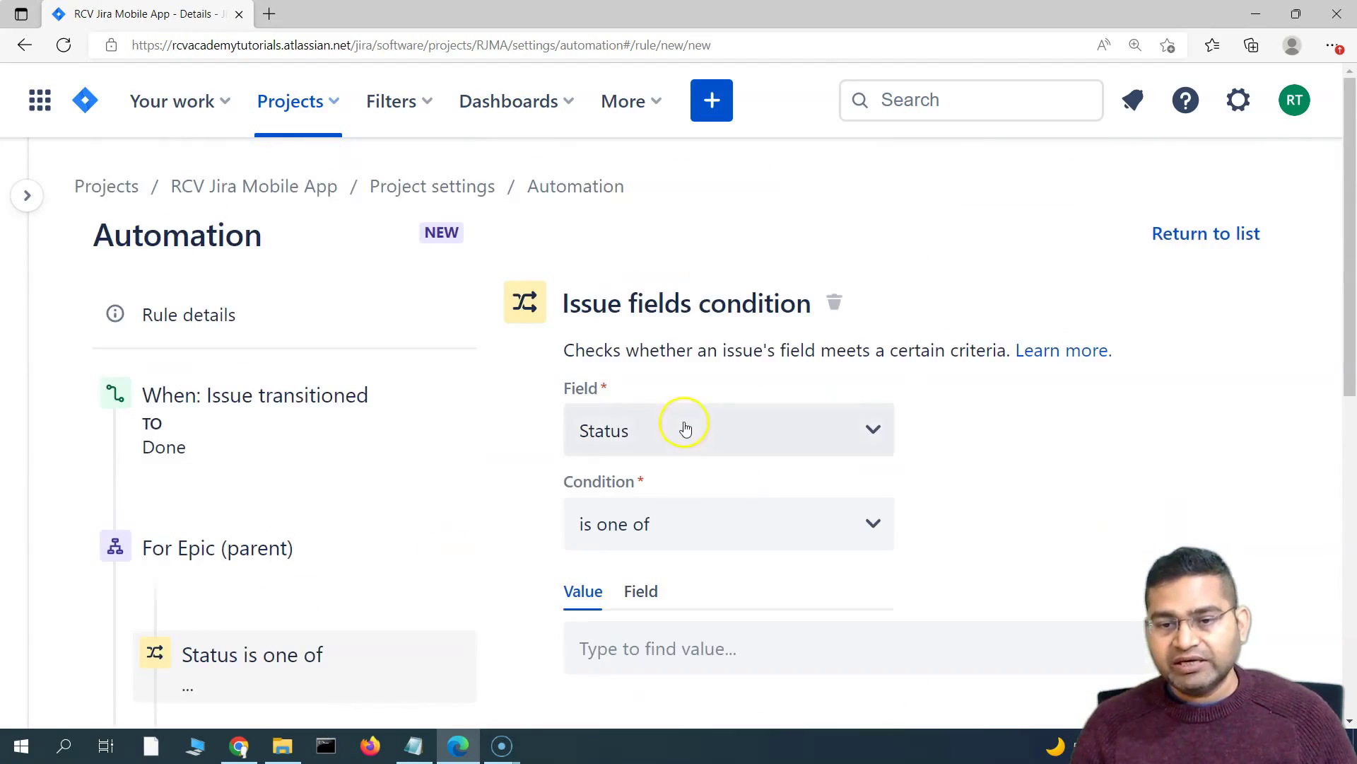
# - Configure the condition as Status does not equal Done and save it
pyautogui.click(682, 527)
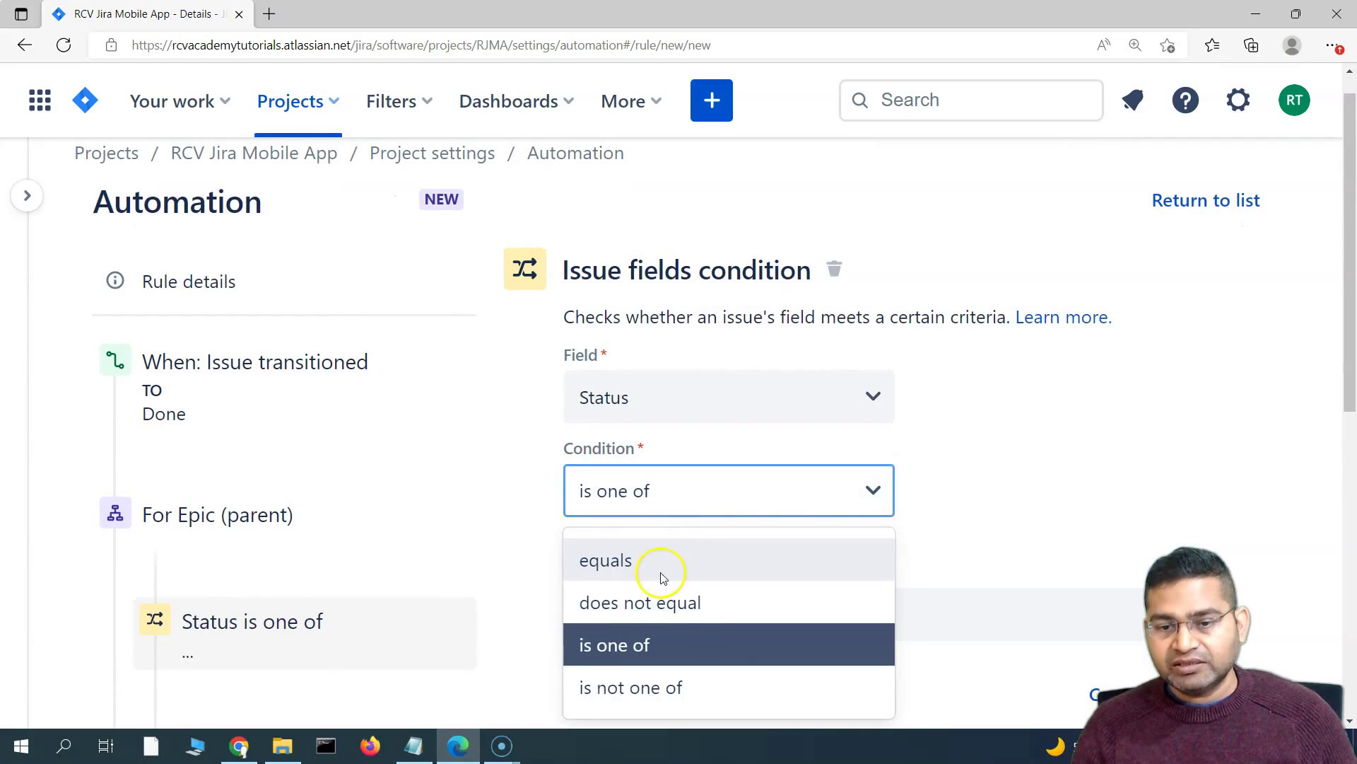
pyautogui.click(707, 607)
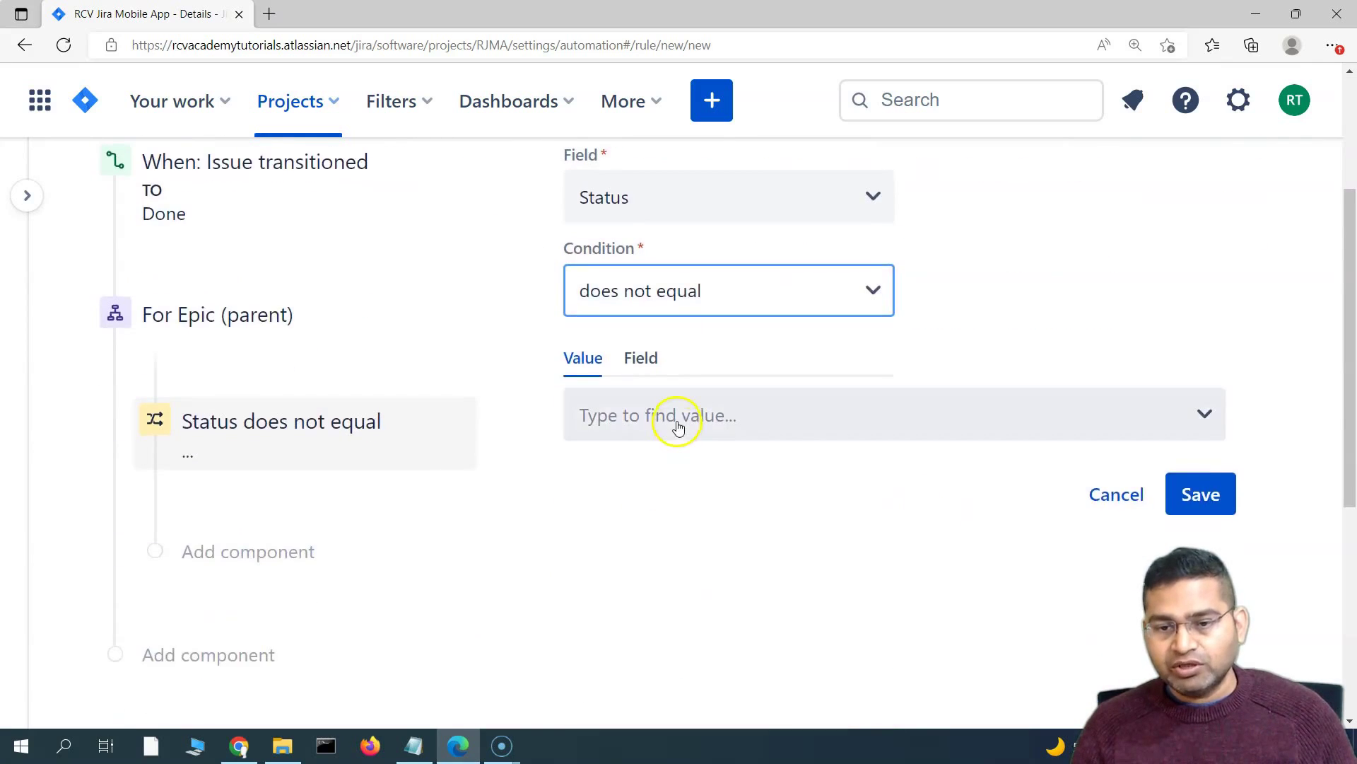
pyautogui.click(676, 419)
pyautogui.click(667, 581)
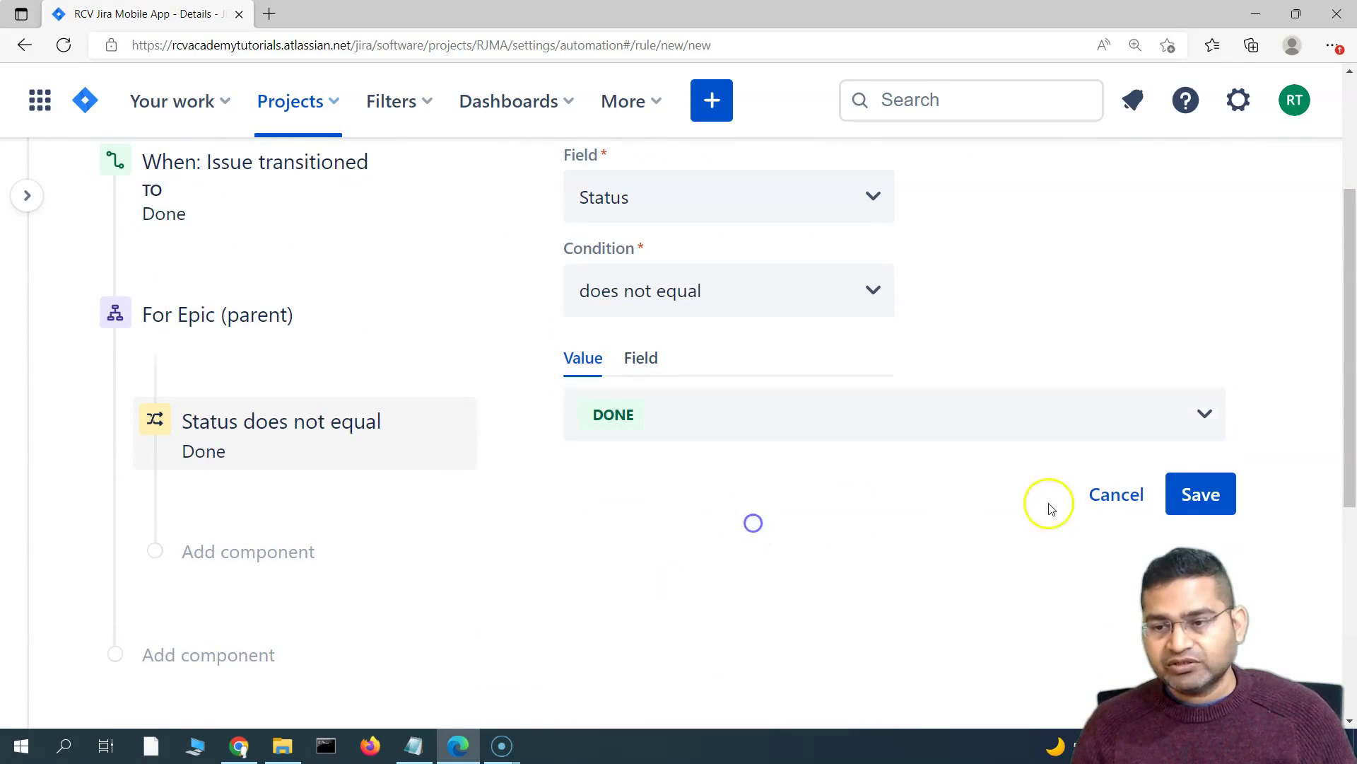
pyautogui.click(1204, 493)
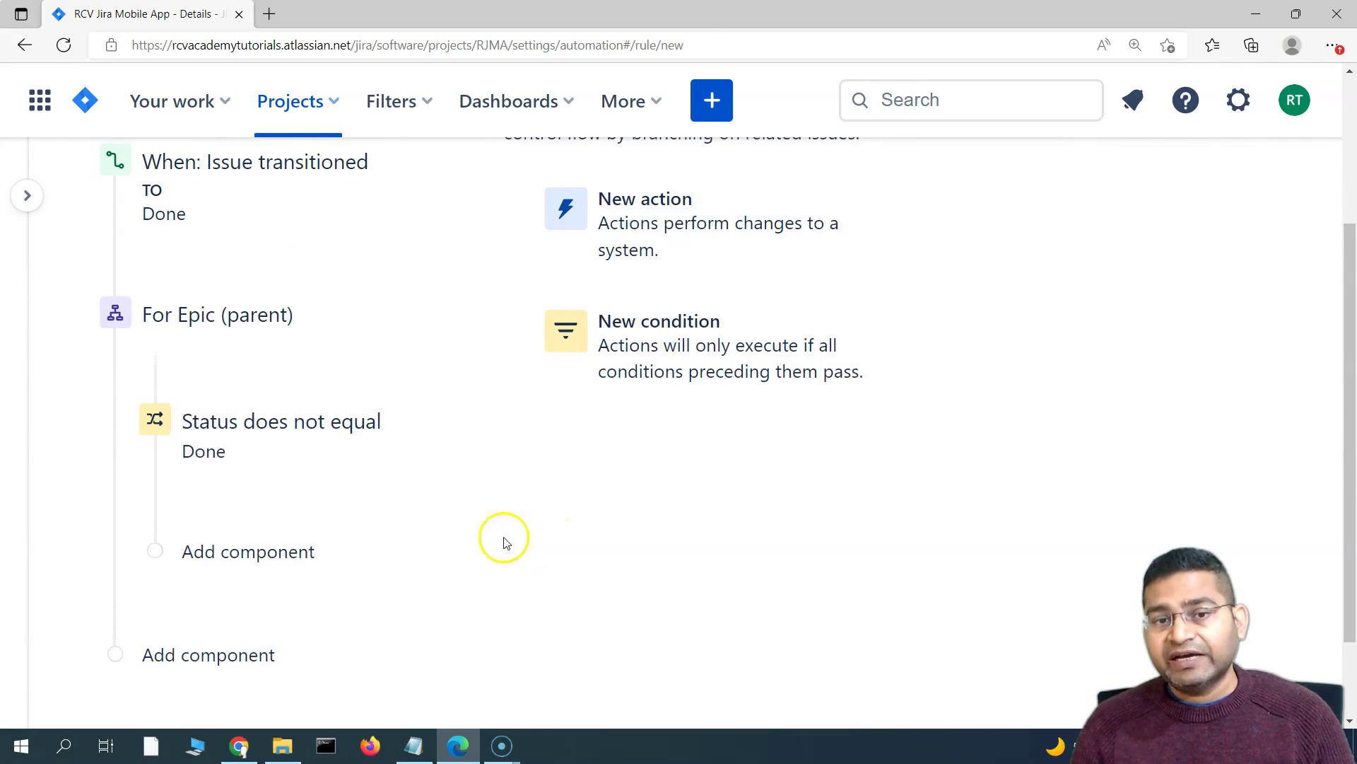
# - Add a Related issues condition inside the Epic (parent) branch, after the Status does not equal Done condition
pyautogui.click(714, 361)
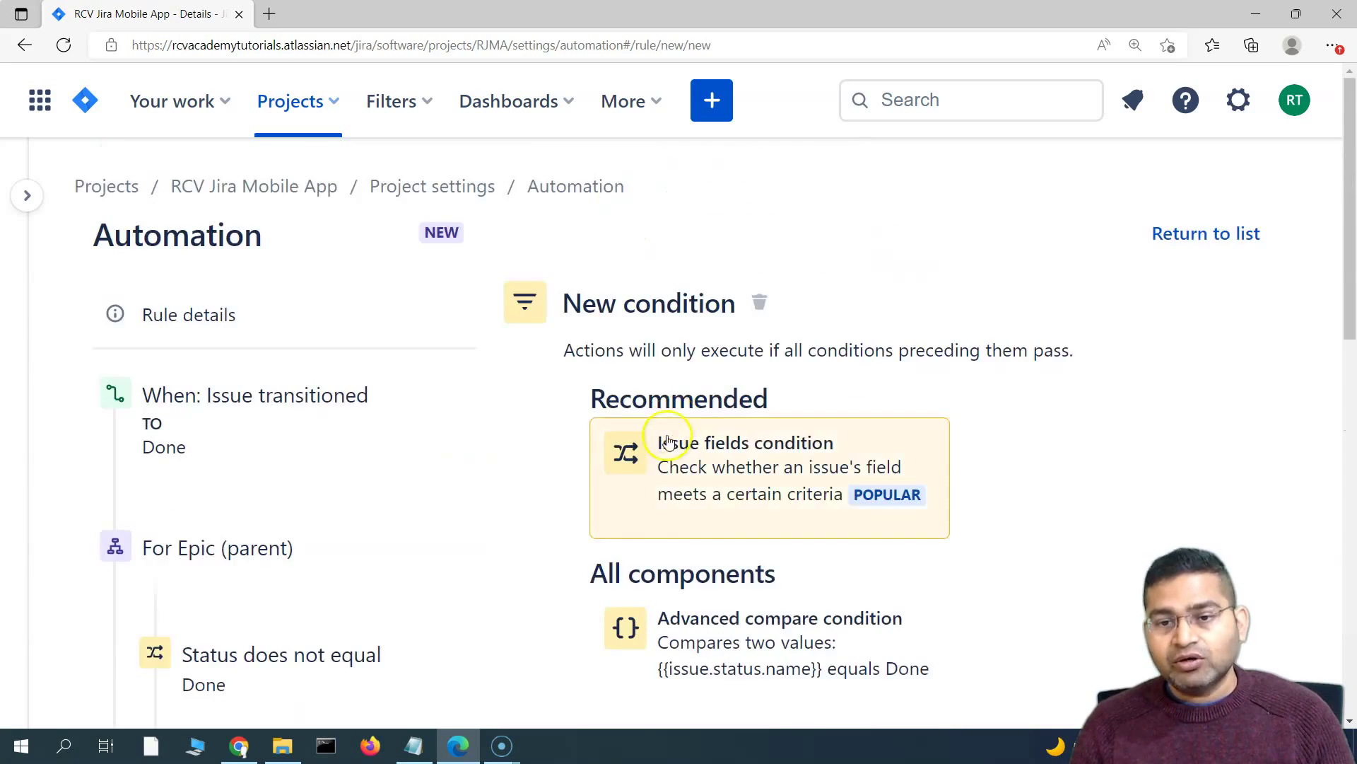
pyautogui.scroll(-5, 570, 606)
pyautogui.click(304, 393)
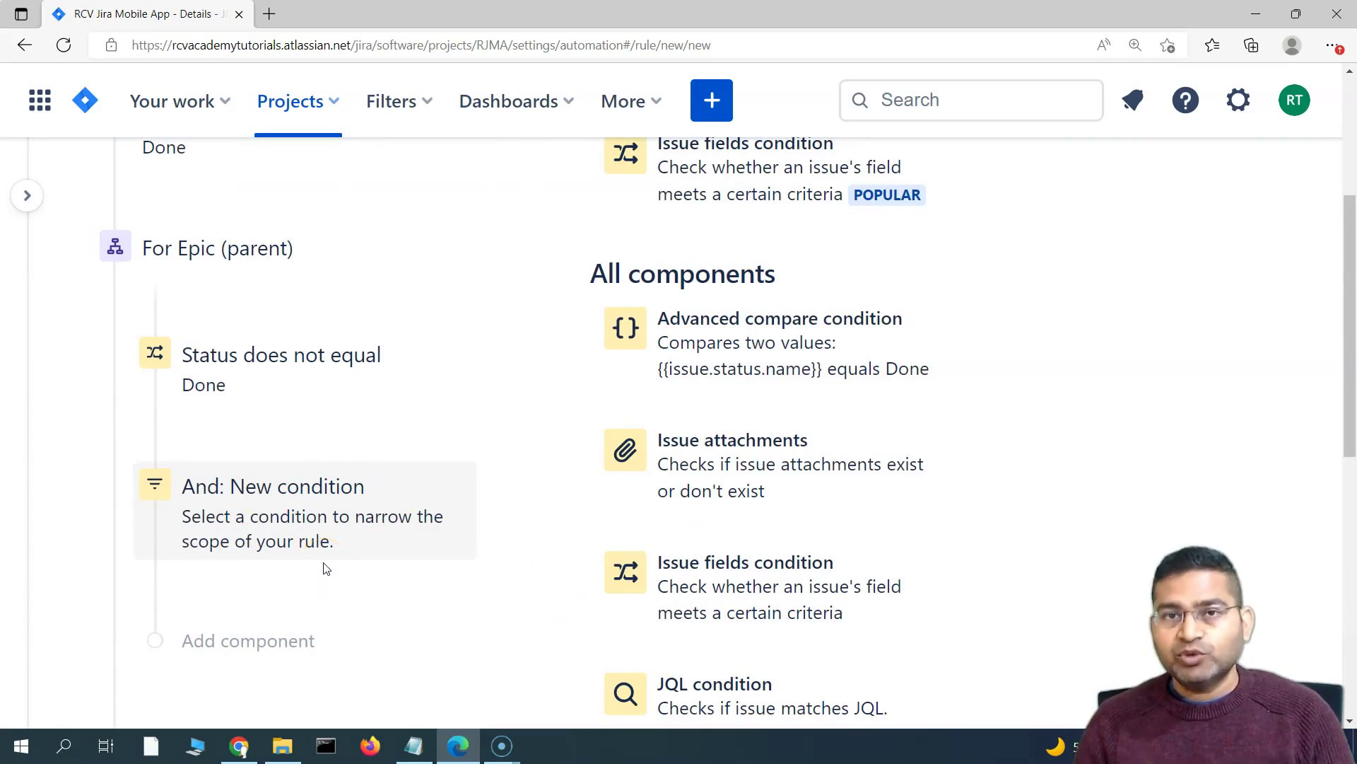
pyautogui.click(342, 559)
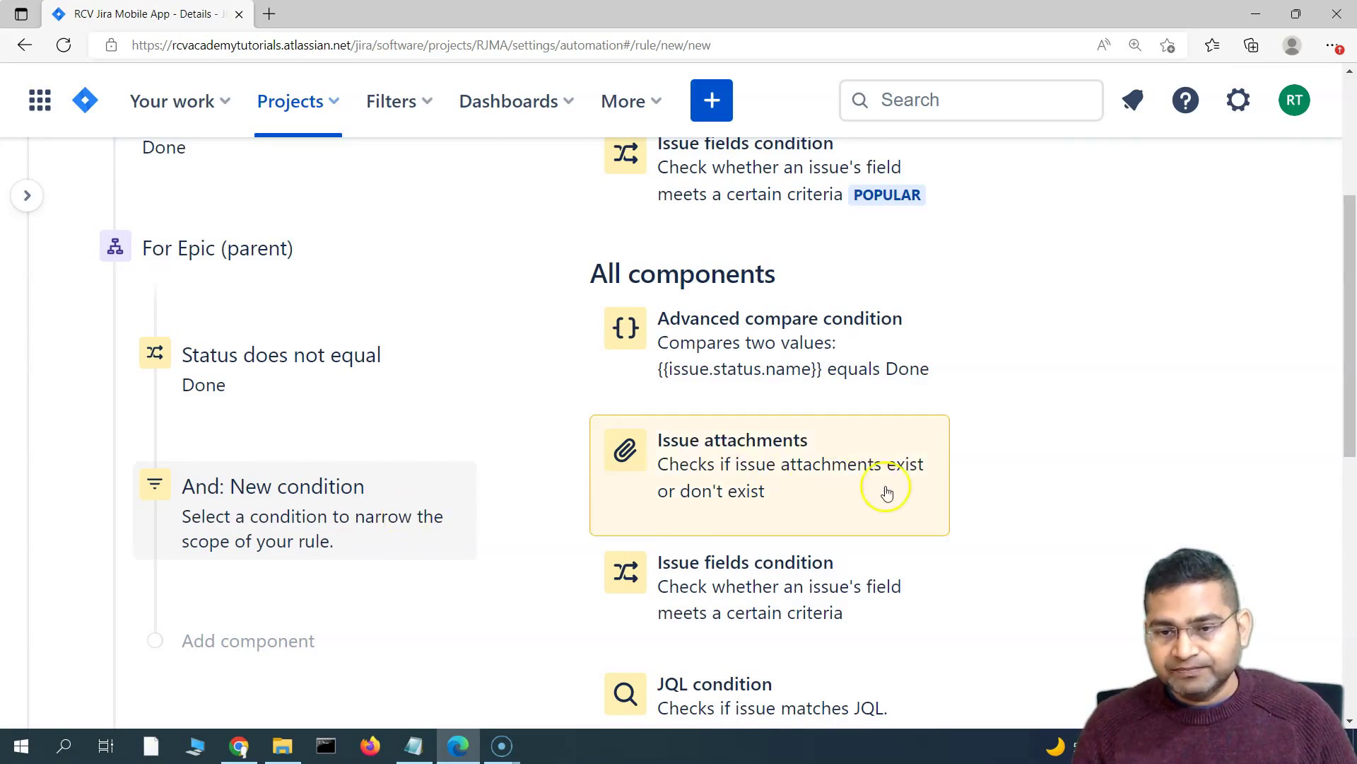
pyautogui.scroll(-5, 874, 560)
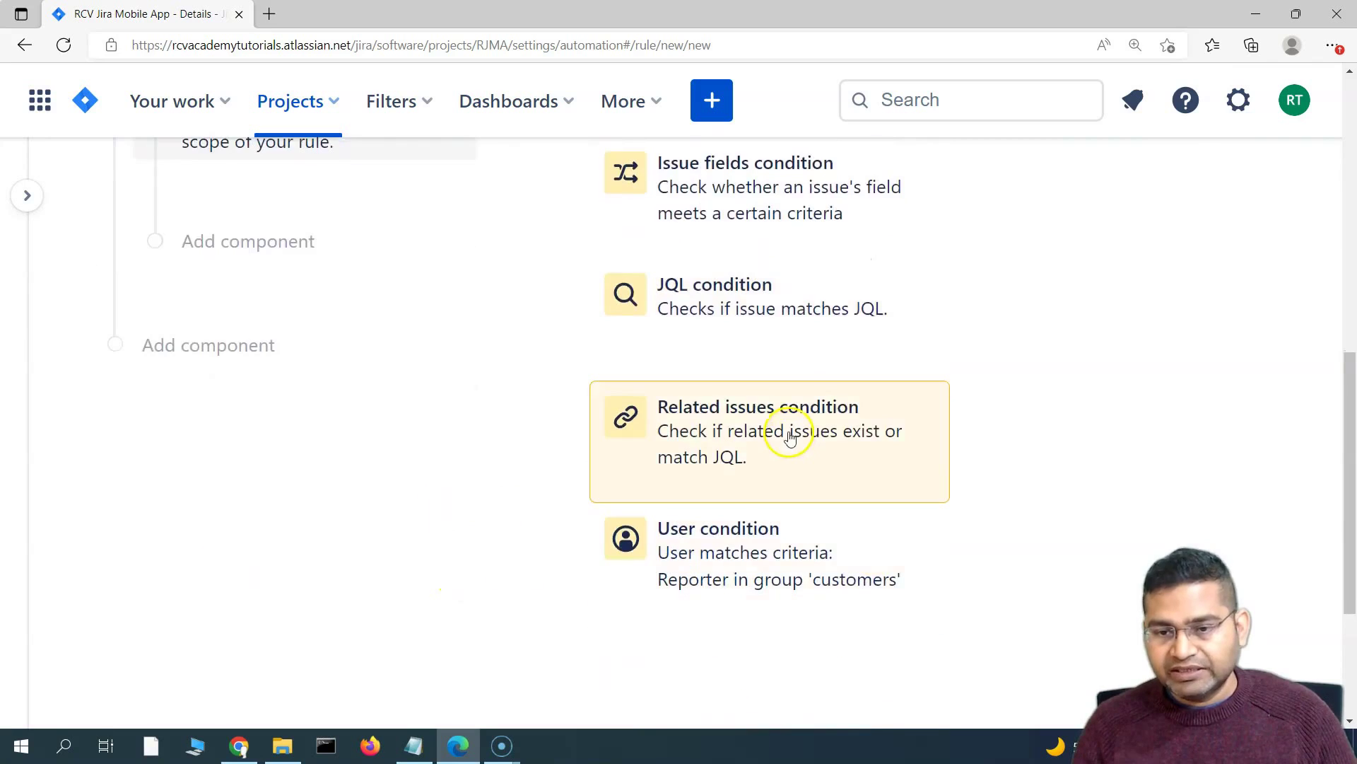
pyautogui.click(789, 433)
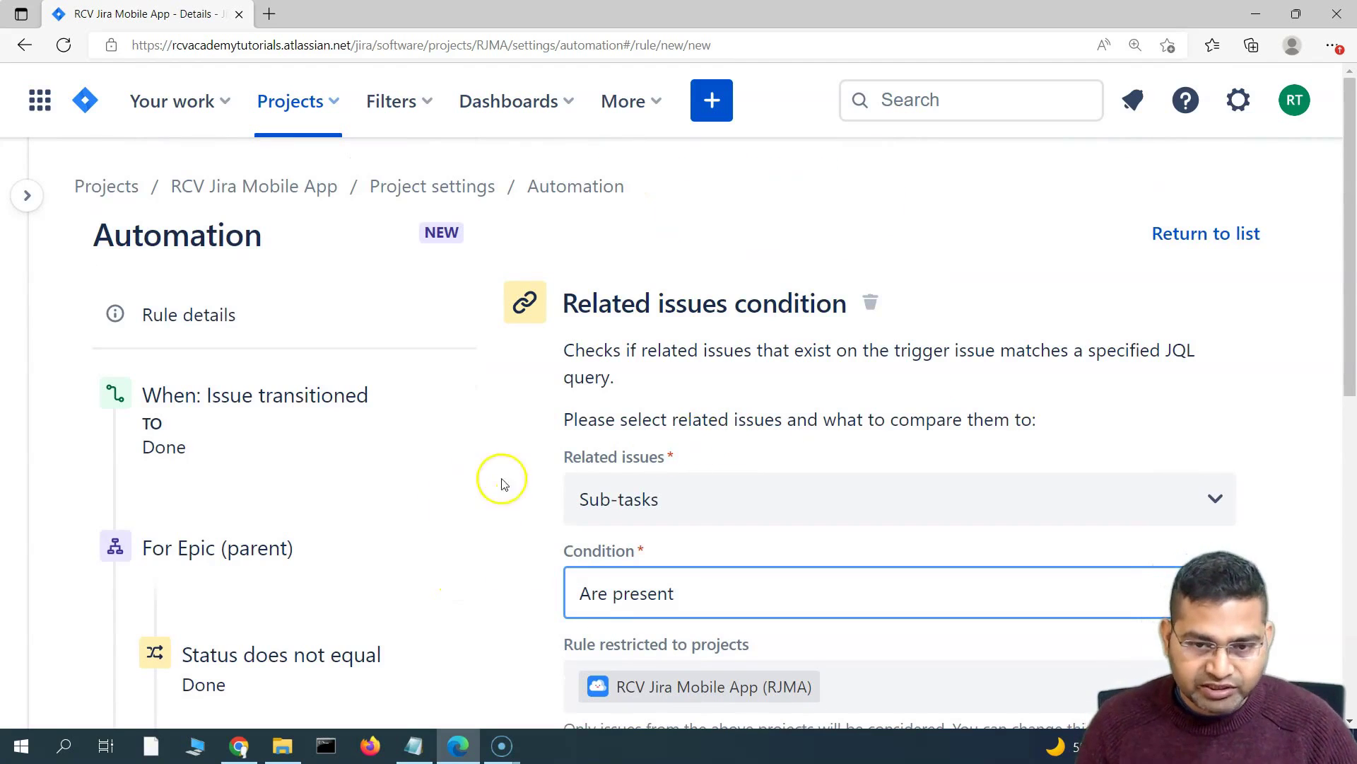
# - Set the condition's related issues to Stories (or other issues in this Epic)
pyautogui.scroll(-1, 613, 495)
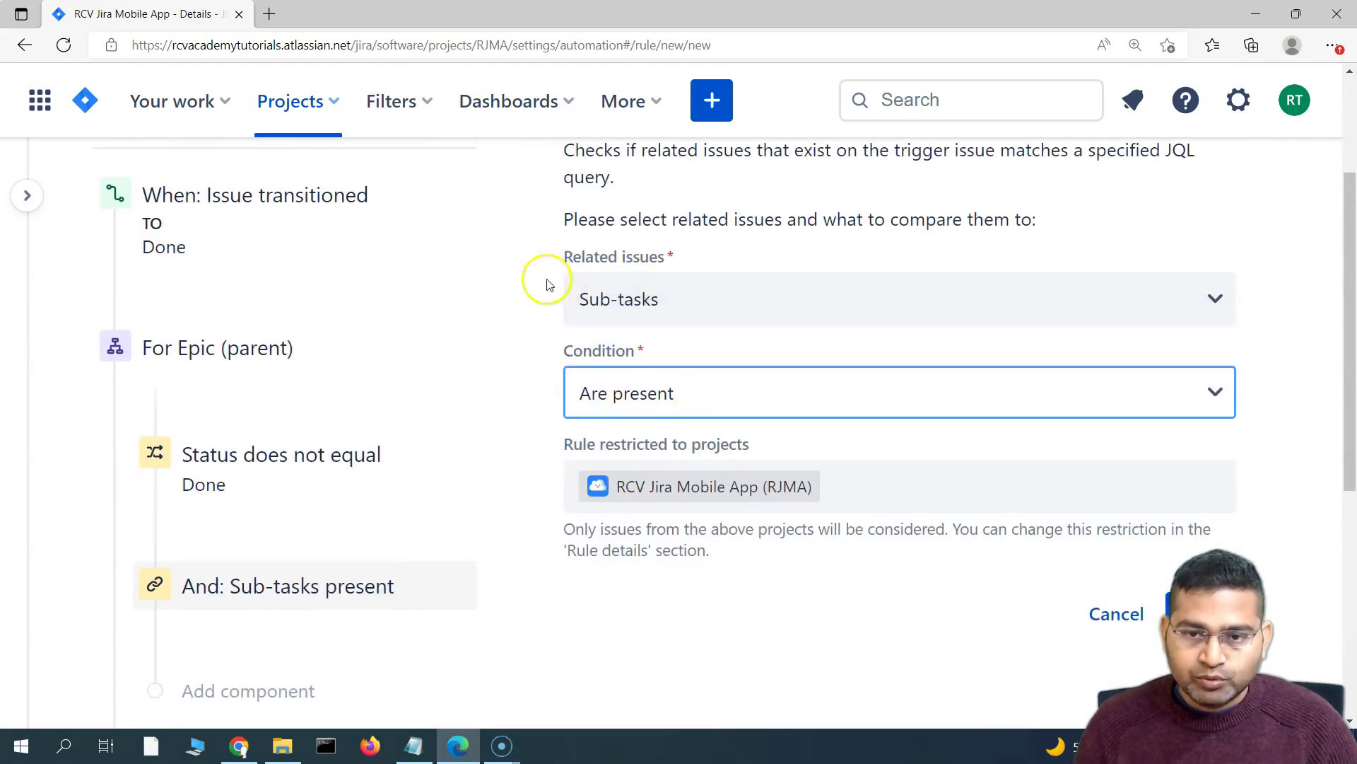
pyautogui.click(711, 306)
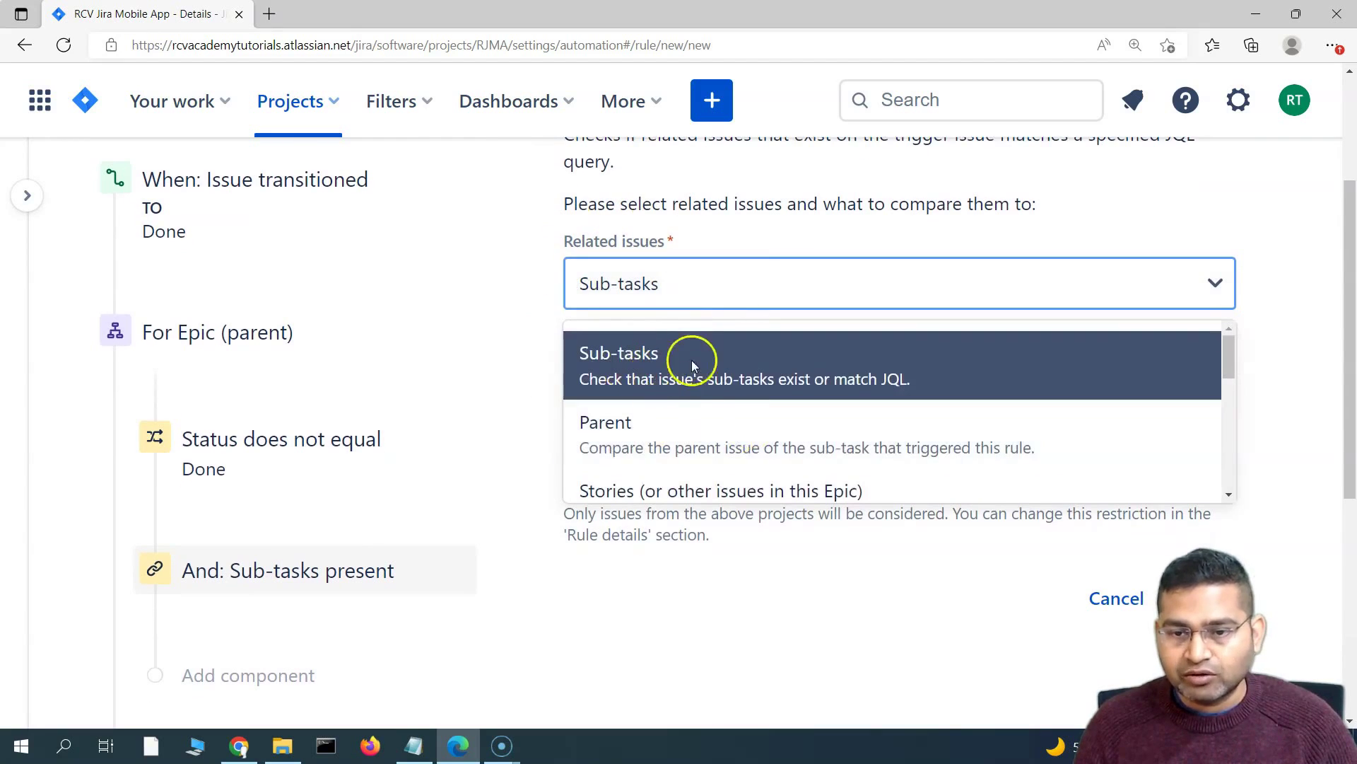
pyautogui.scroll(-2, 731, 444)
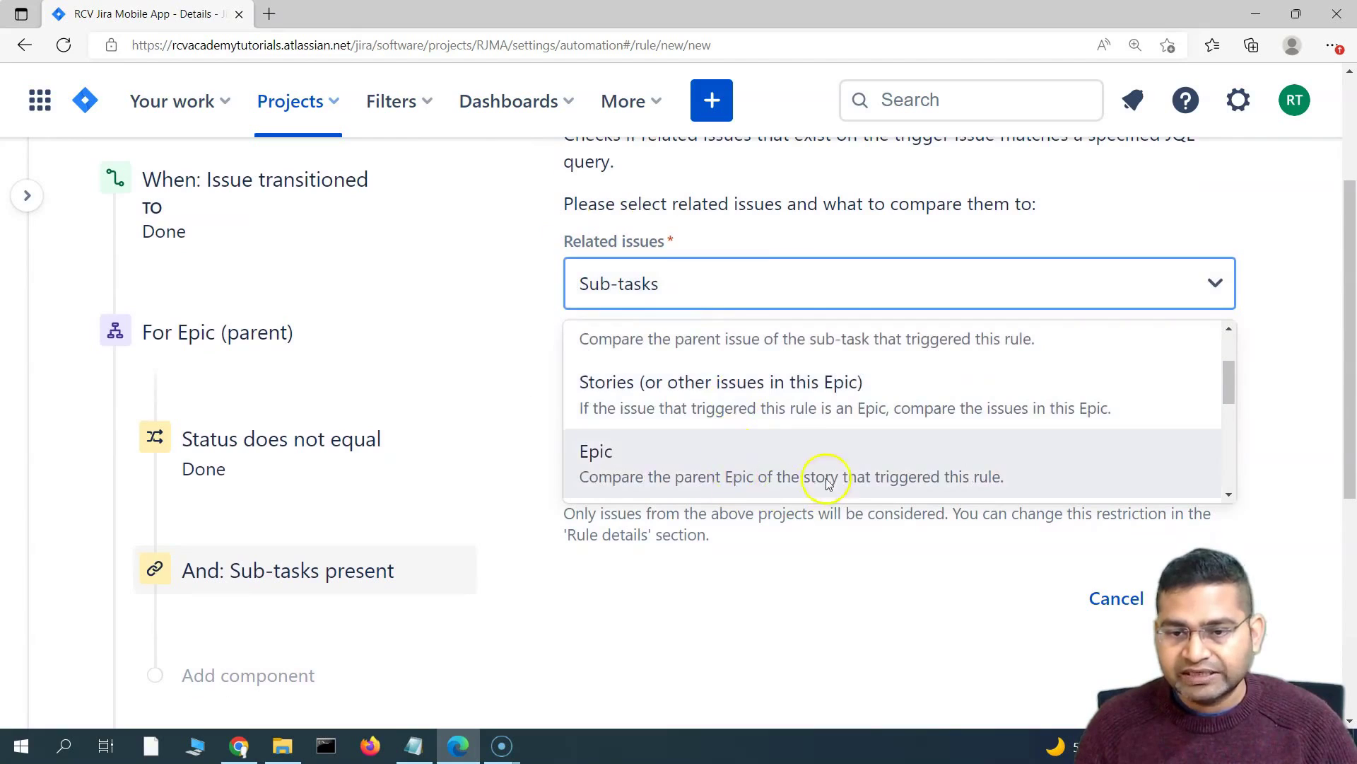
pyautogui.scroll(2, 796, 480)
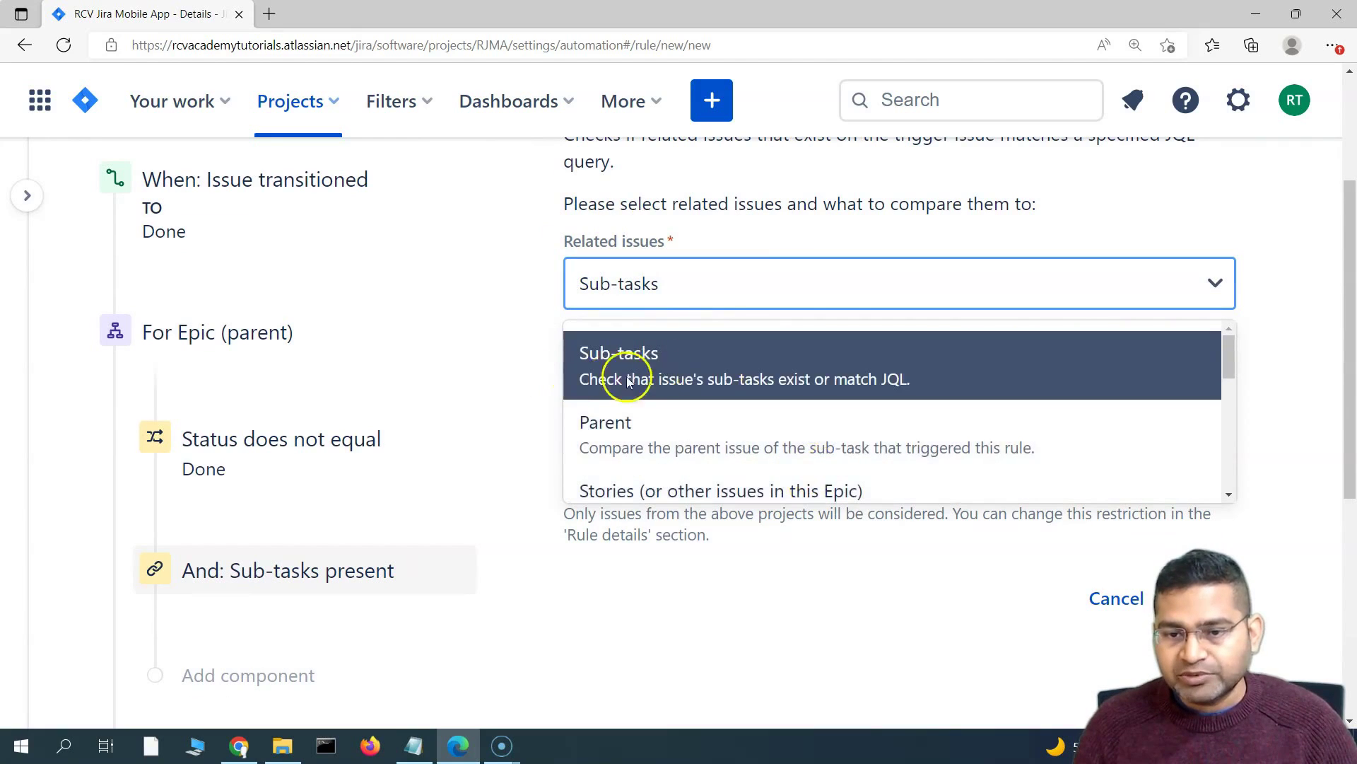
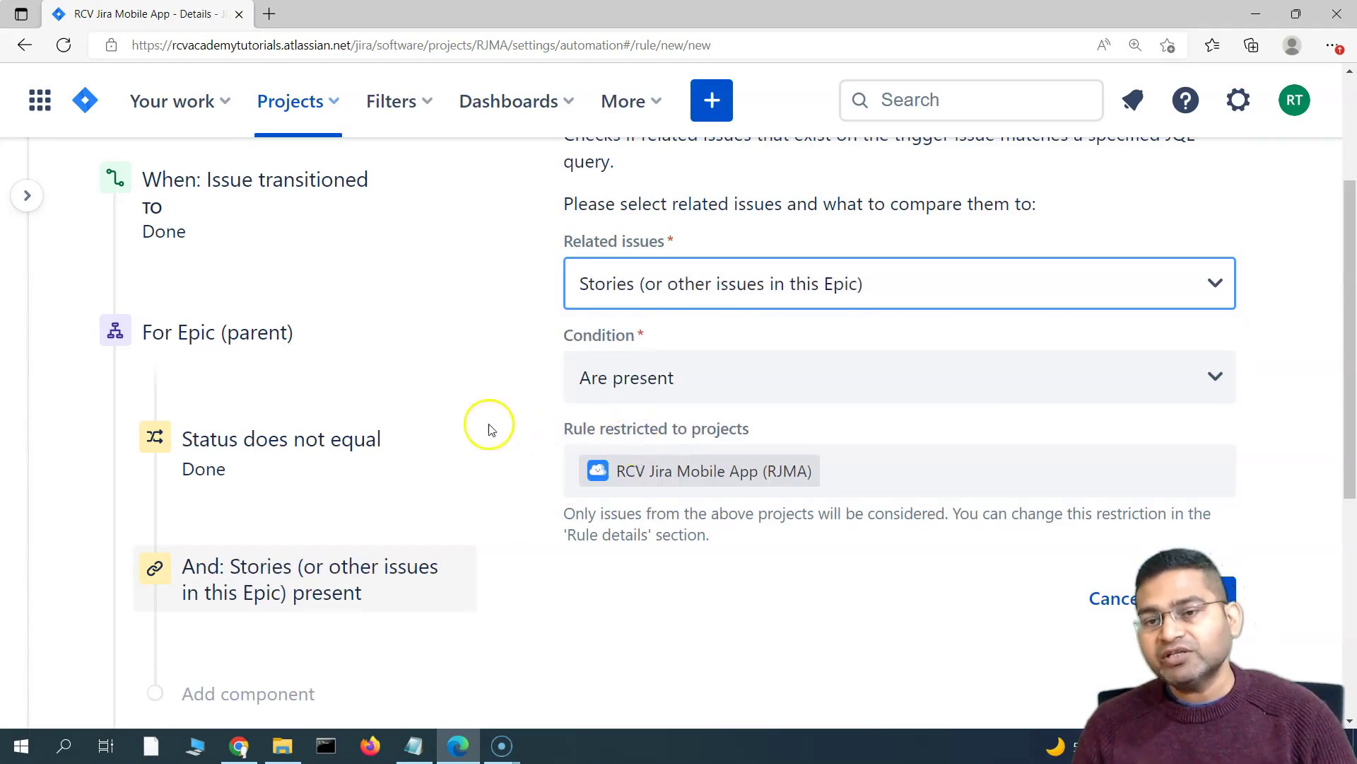
pyautogui.click(527, 336)
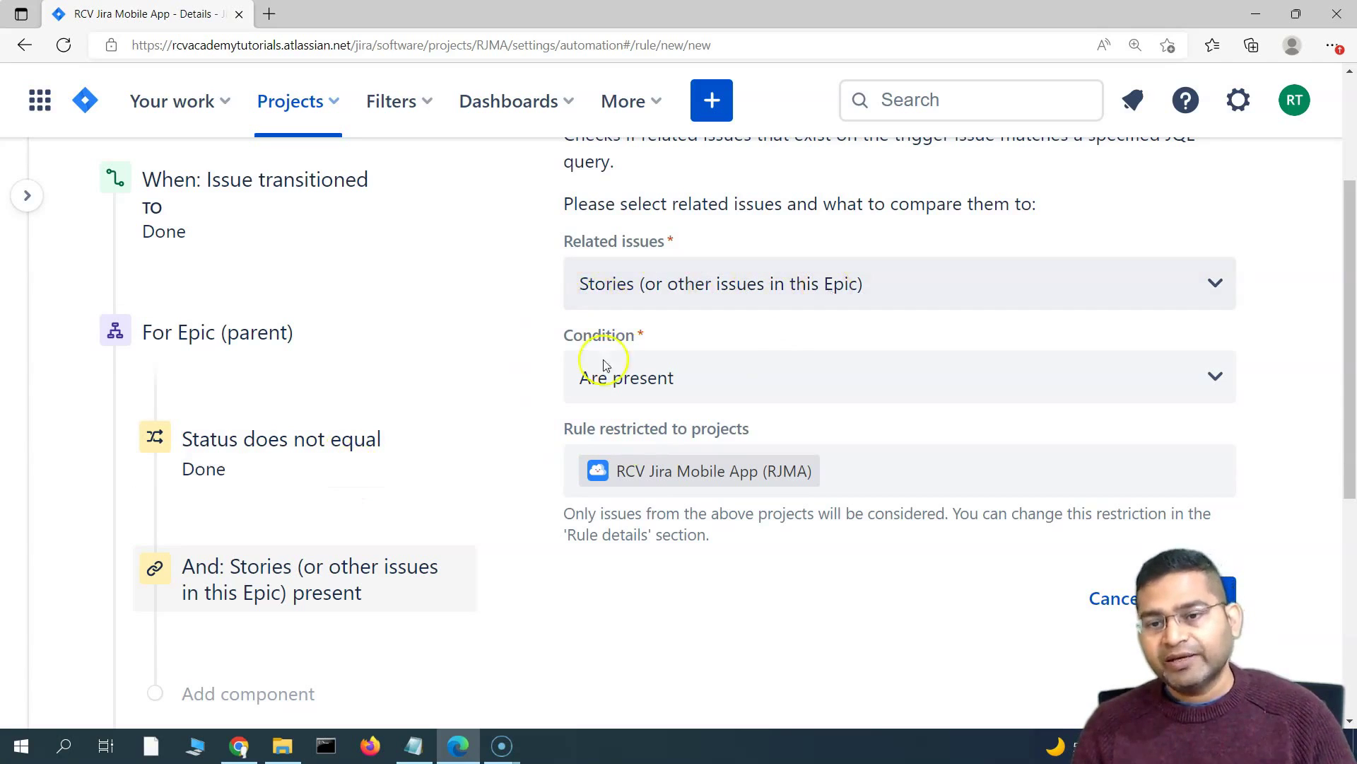
# - Set the condition to All match specified JQL with the matching JQL status = "Done"
pyautogui.click(622, 374)
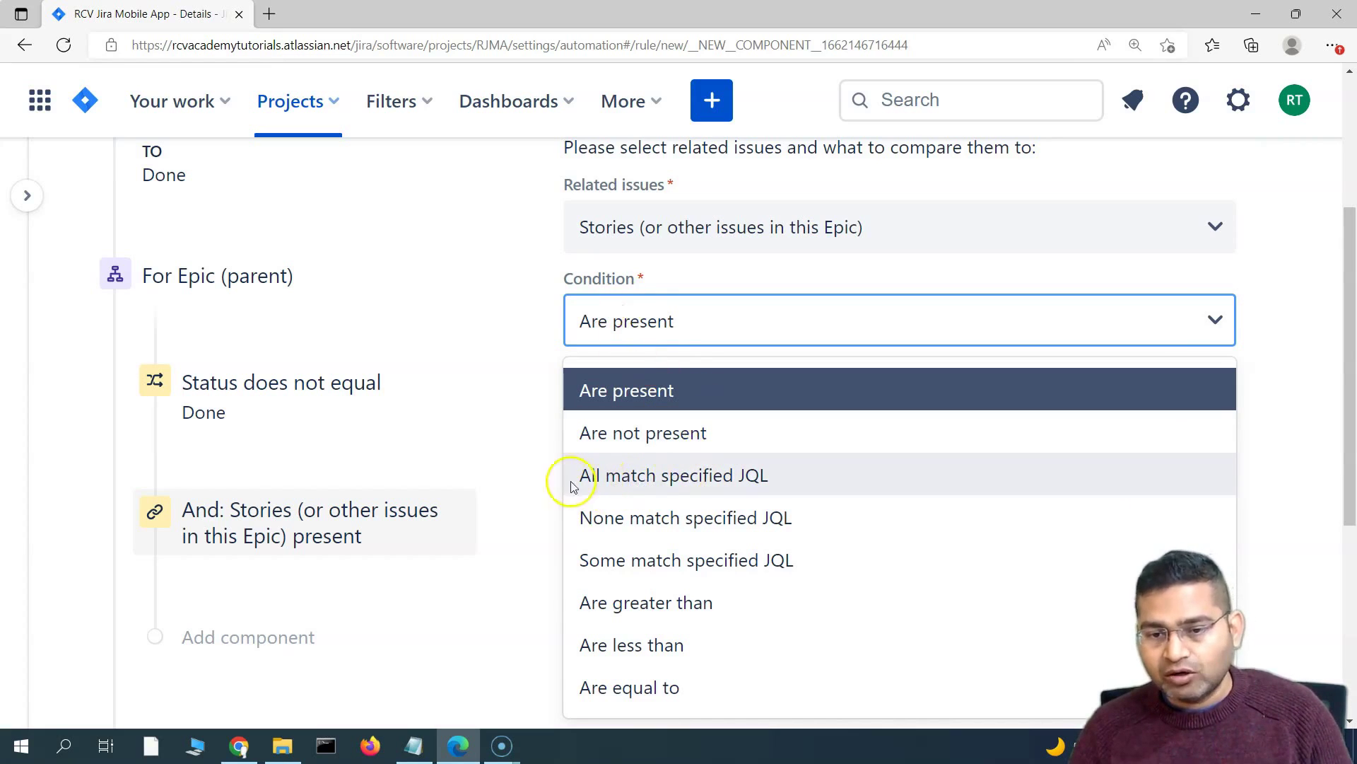
pyautogui.click(717, 477)
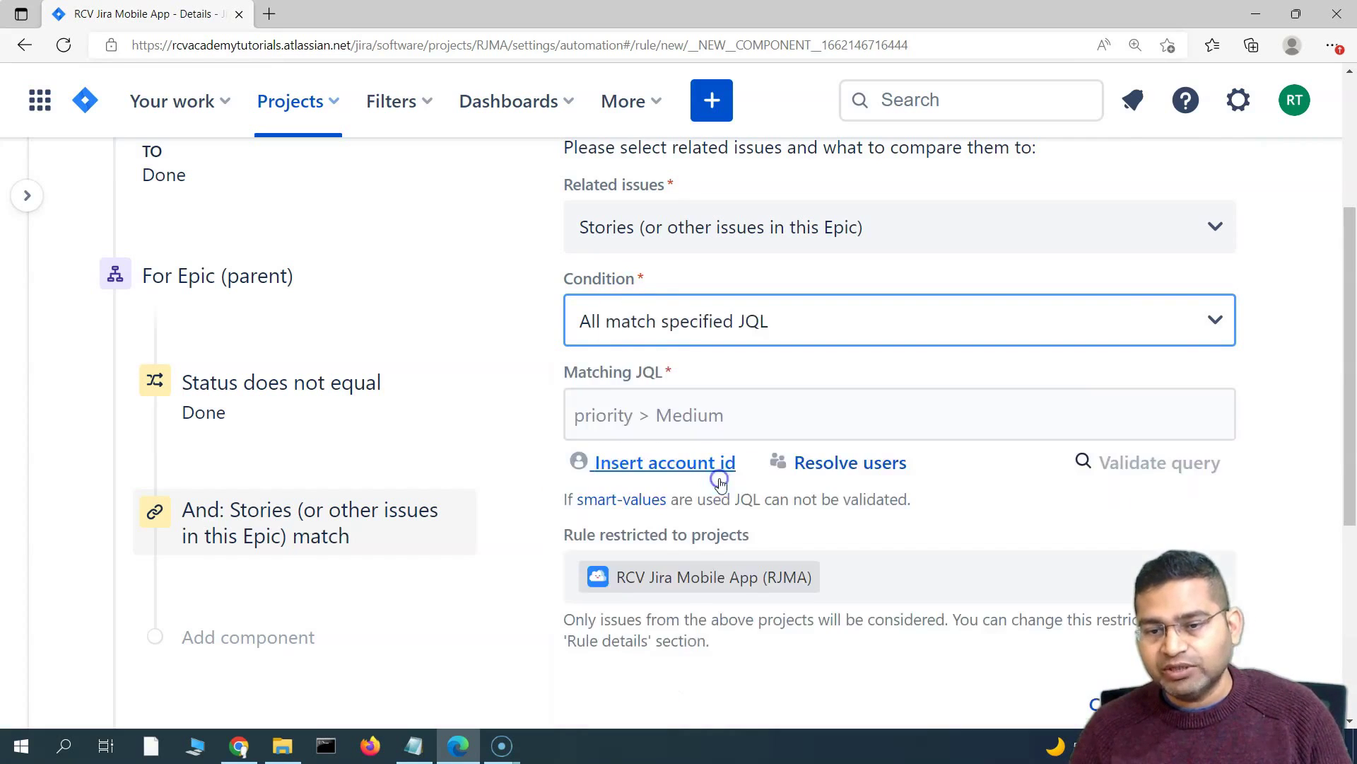
pyautogui.click(615, 419)
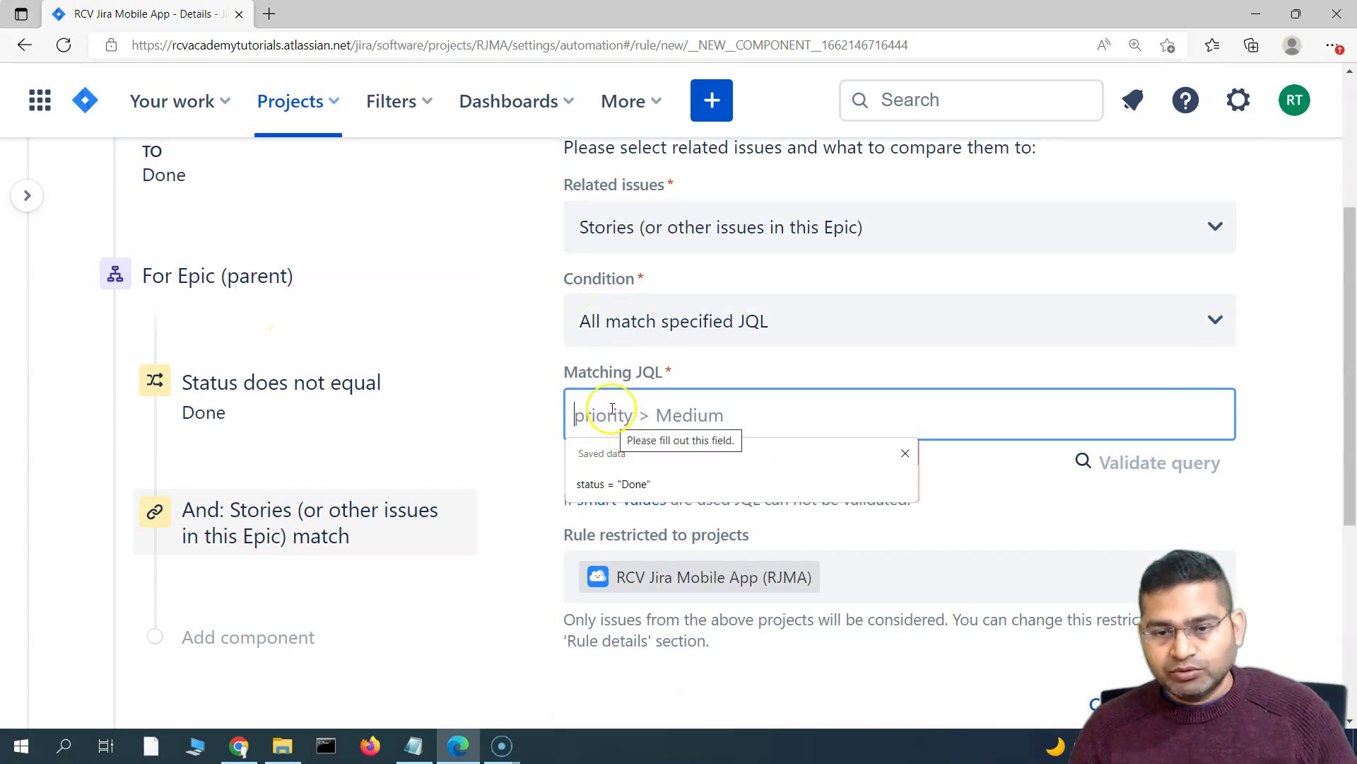
pyautogui.write('sta')
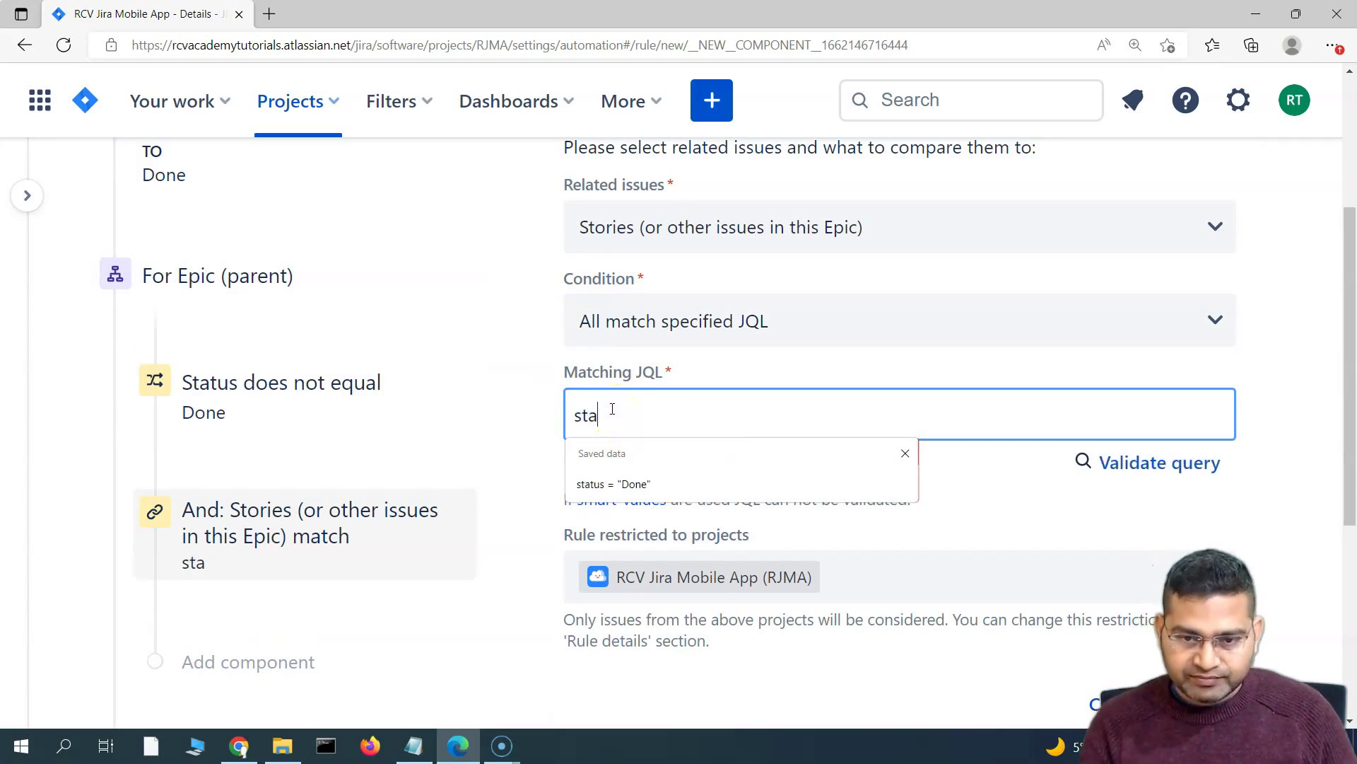
pyautogui.write('t')
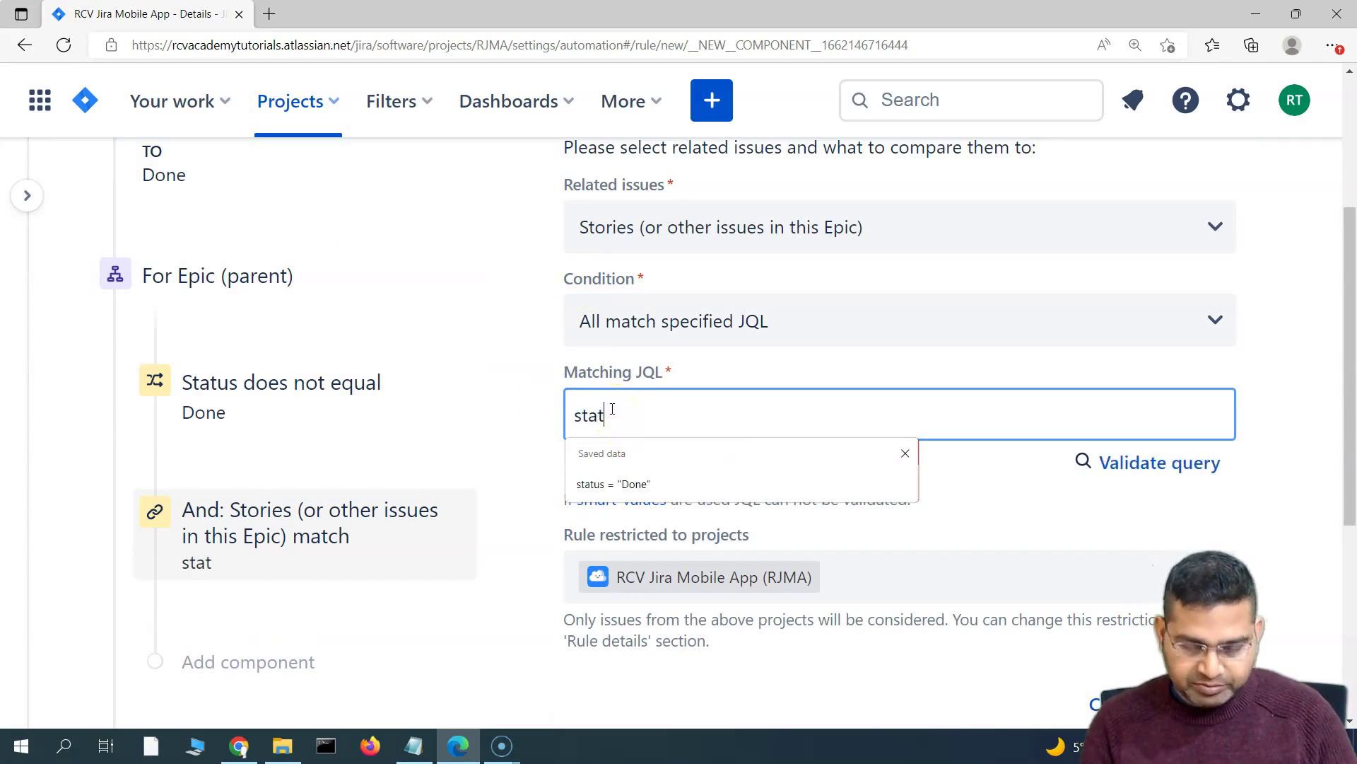
pyautogui.write('us = "Done')
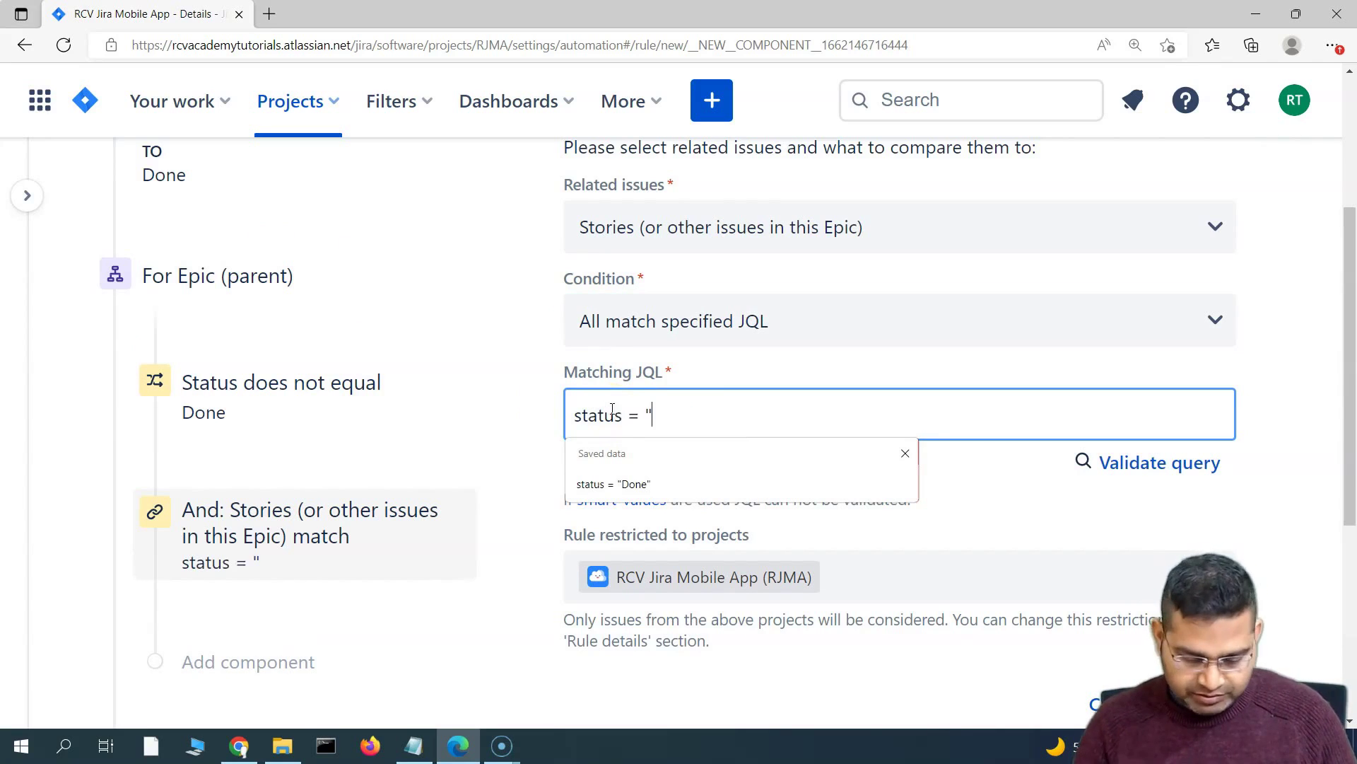
pyautogui.write('"')
pyautogui.click(727, 377)
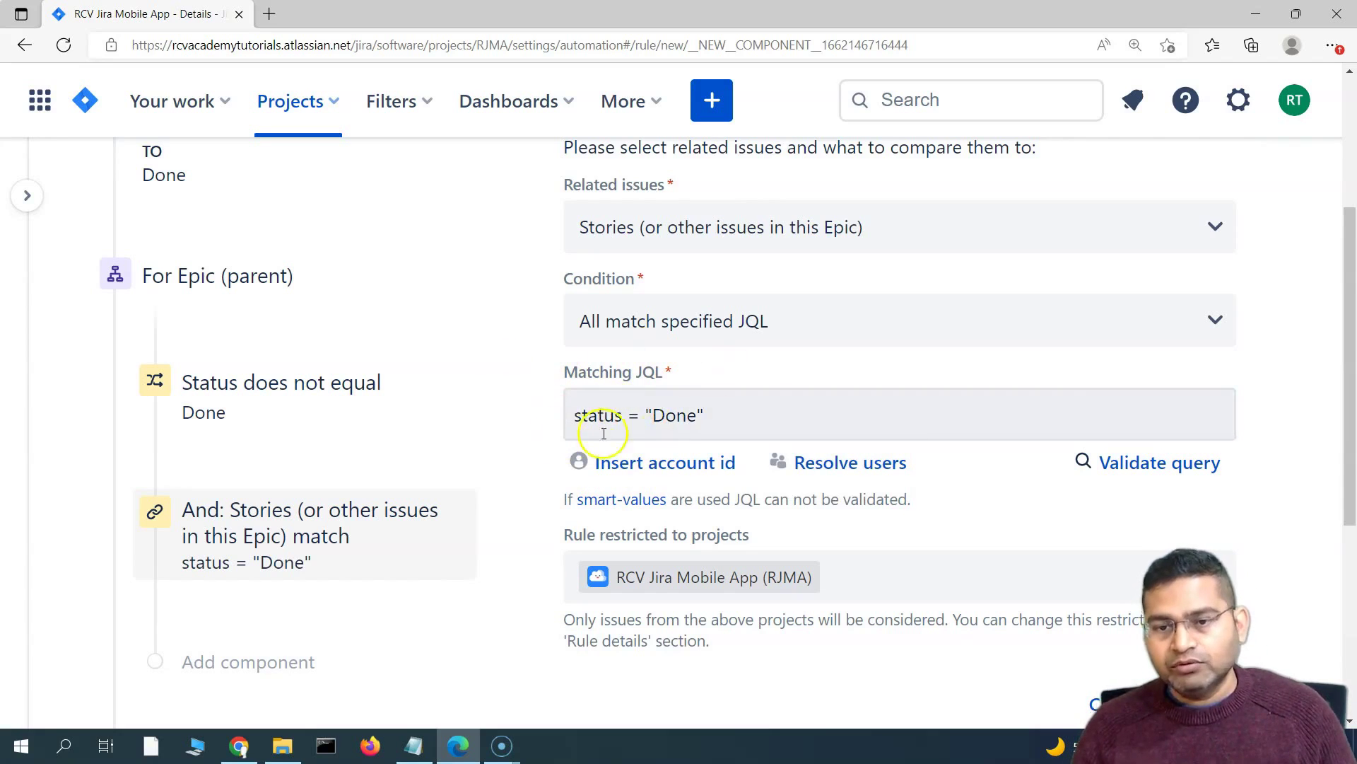
# - Validate the matching JQL query and save the Related issues condition
pyautogui.click(1174, 467)
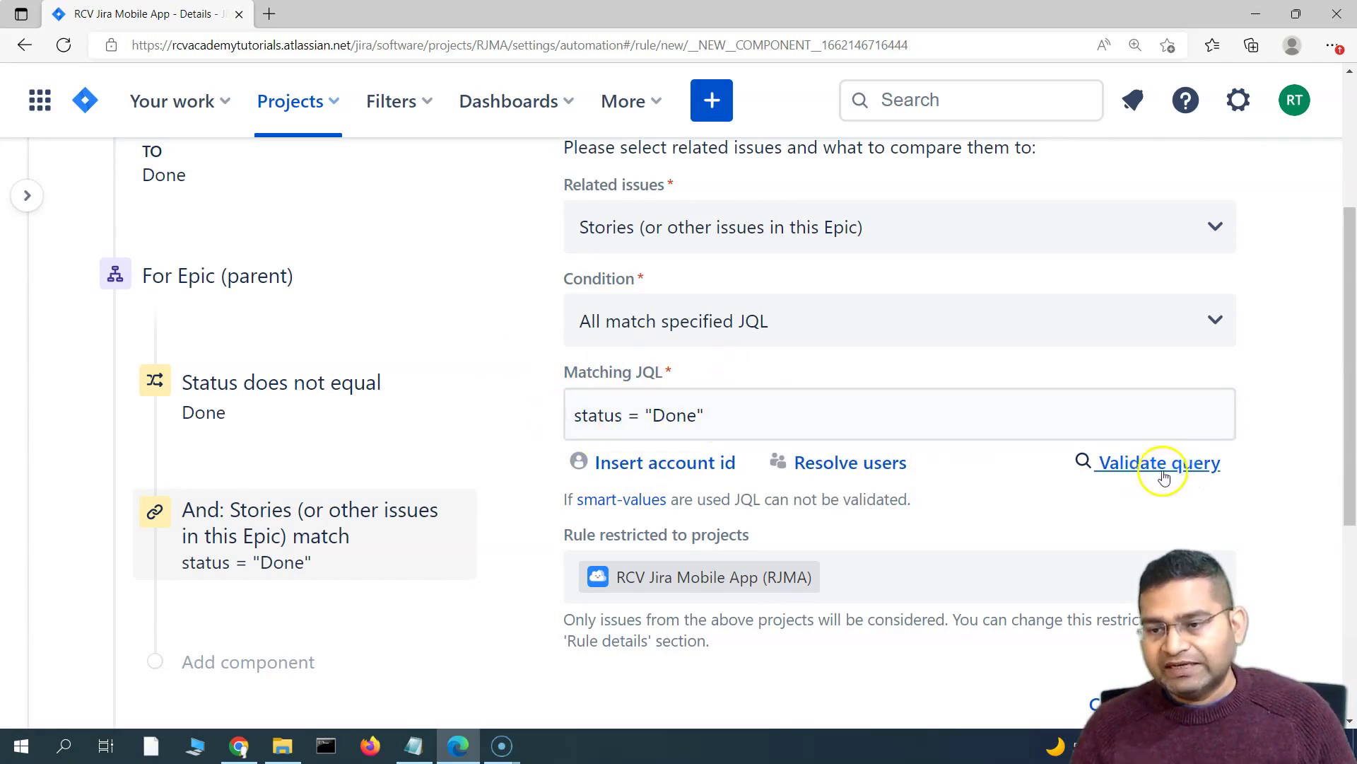
pyautogui.click(1167, 472)
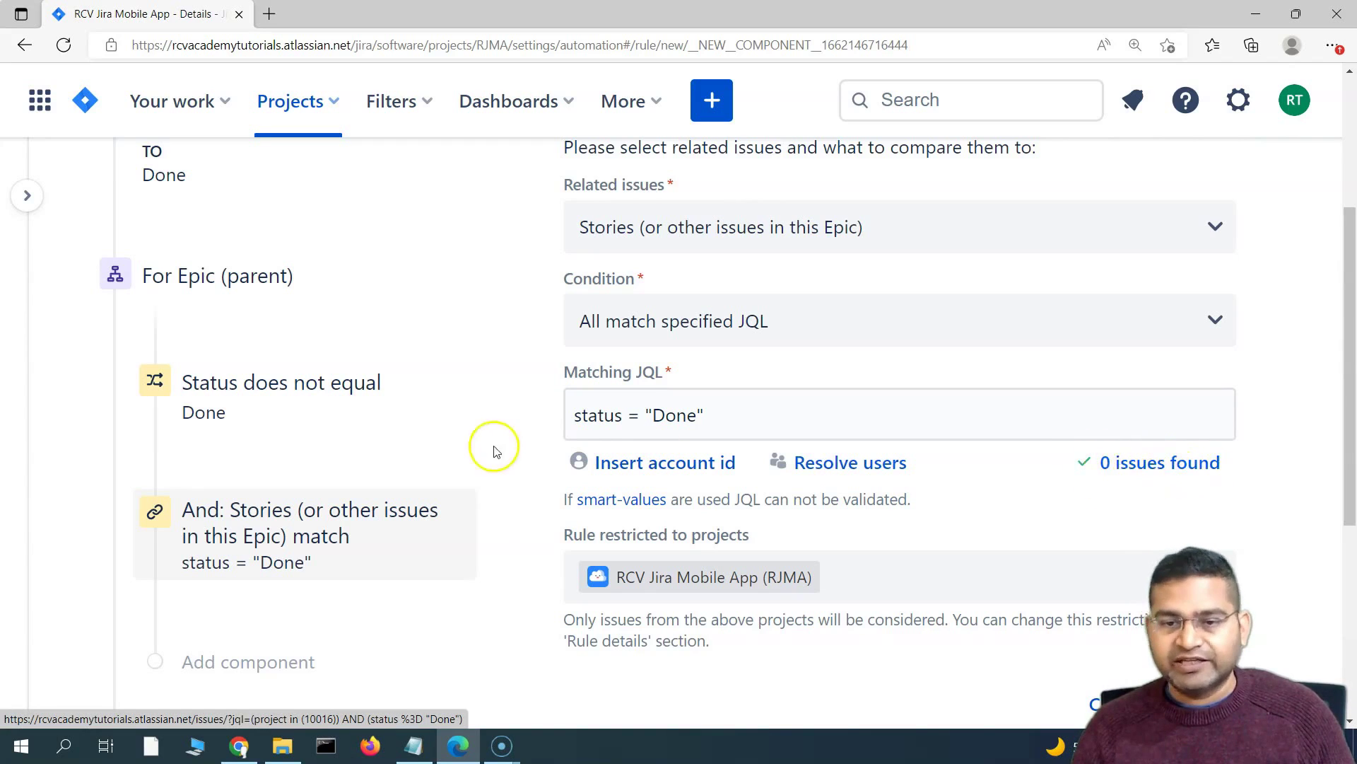
pyautogui.scroll(-1, 294, 403)
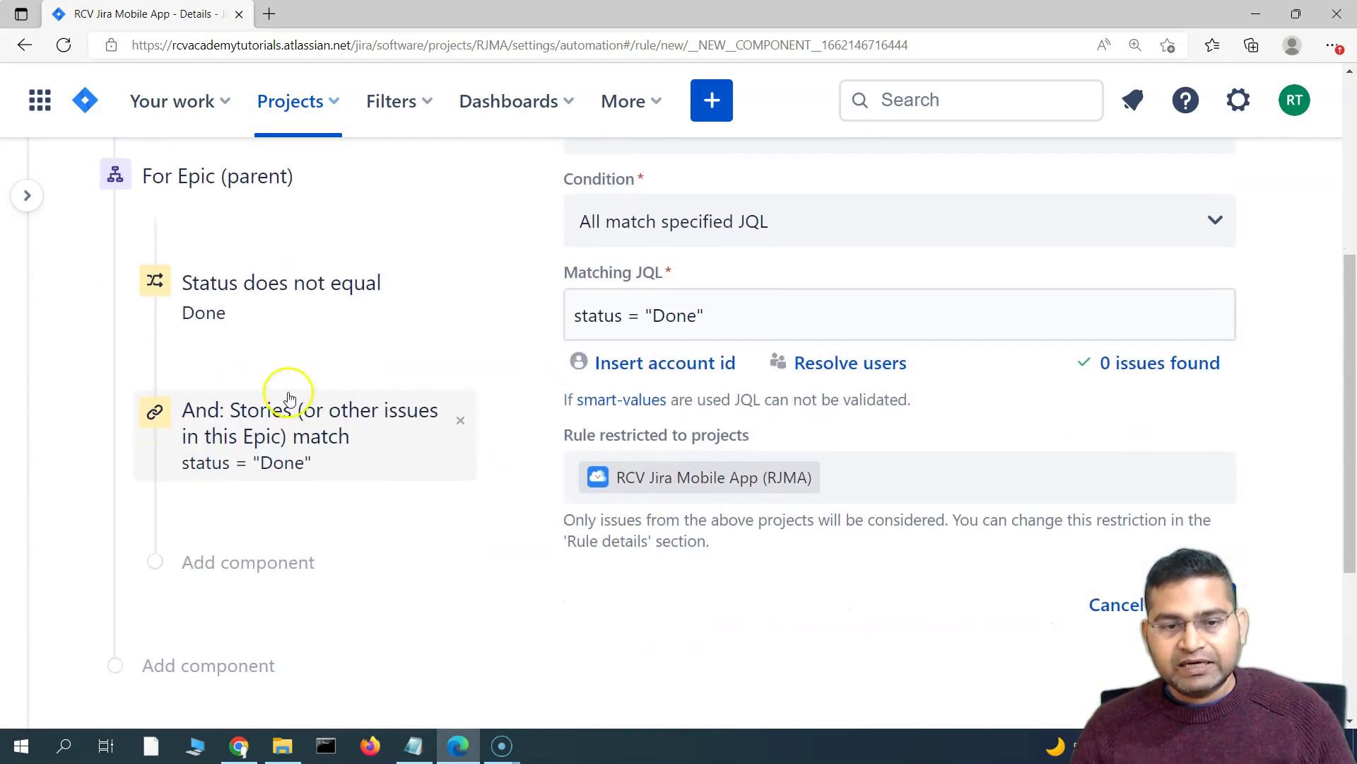
pyautogui.scroll(1, 367, 453)
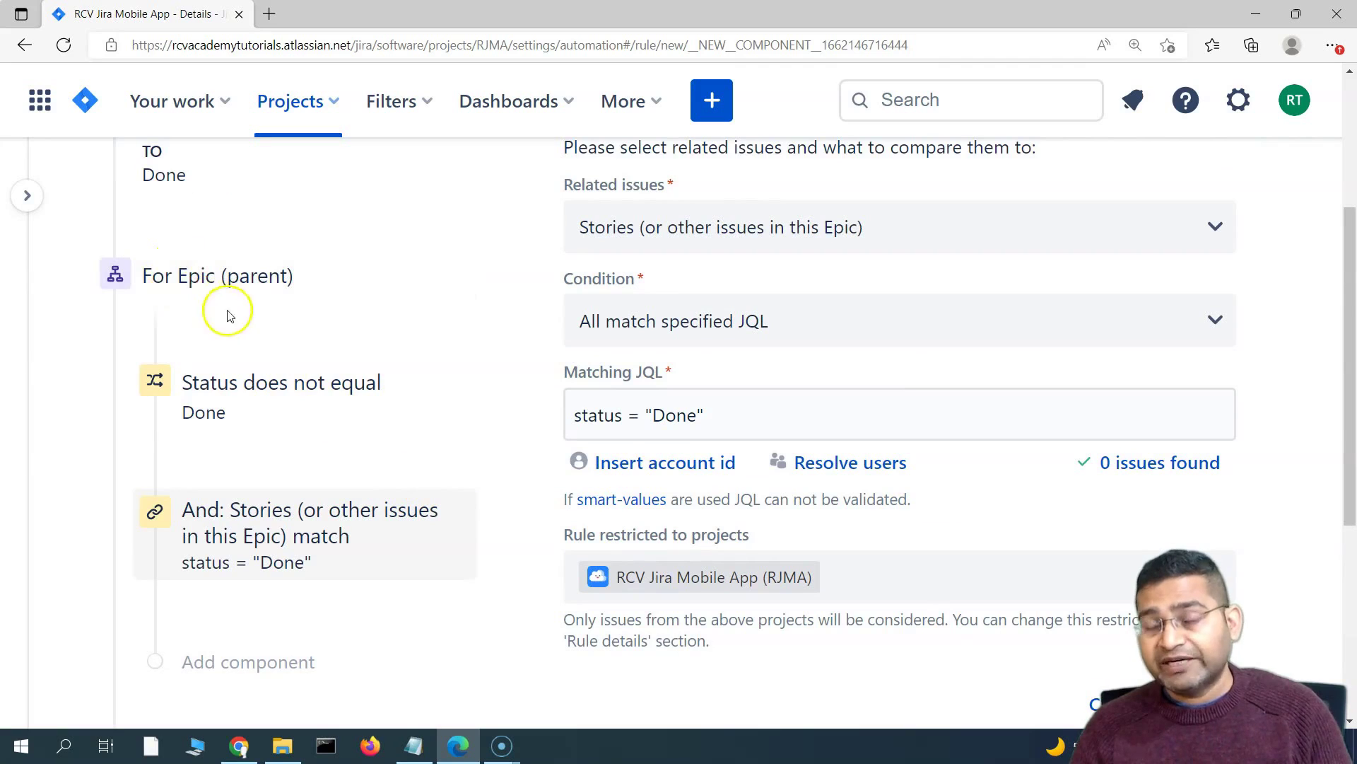
pyautogui.click(269, 553)
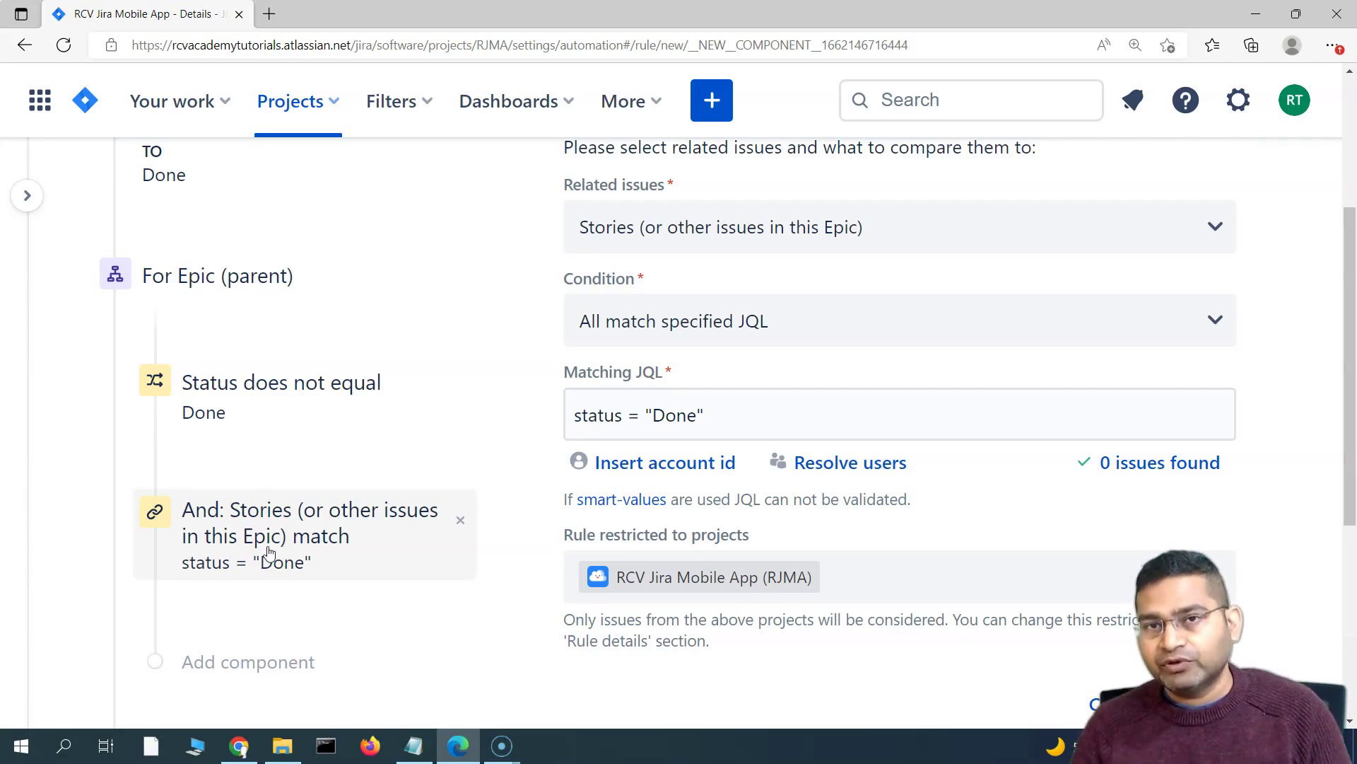
pyautogui.scroll(3, 251, 541)
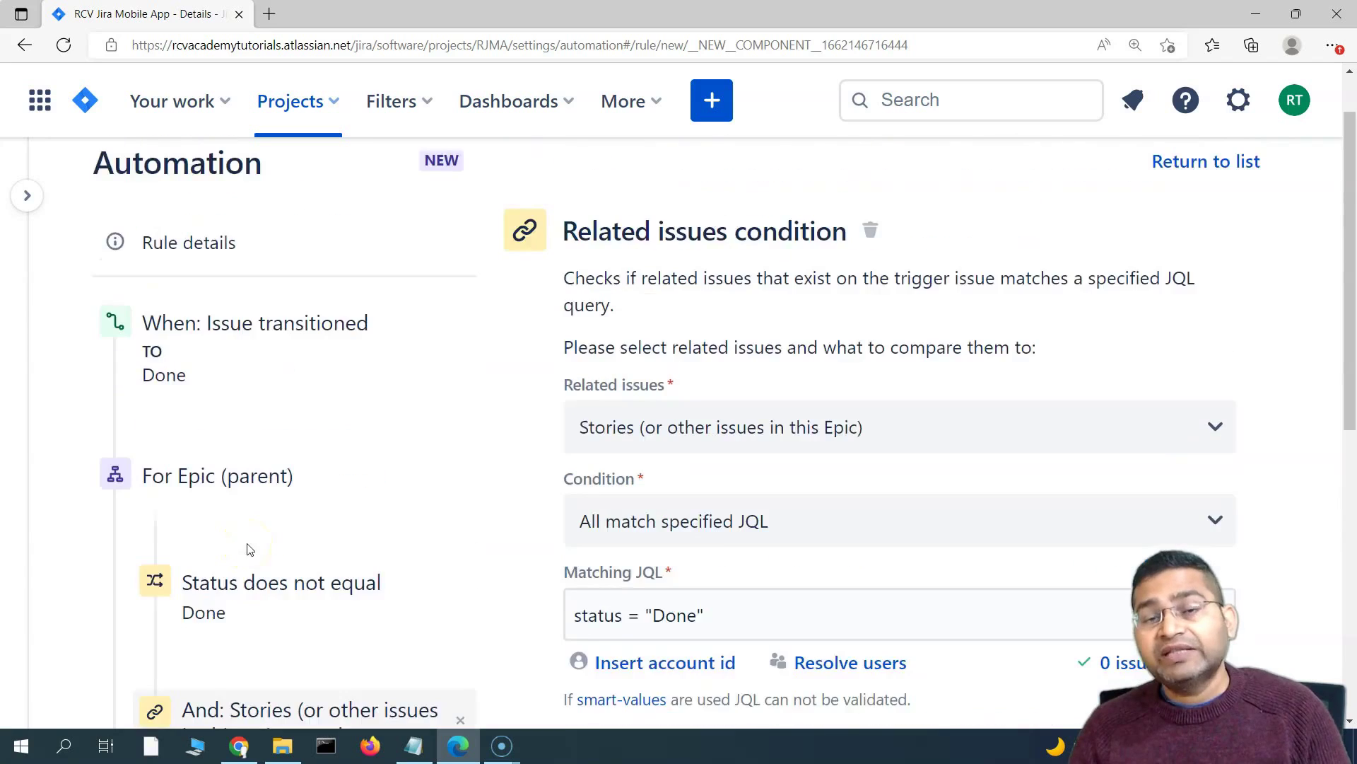
pyautogui.scroll(-3, 249, 549)
pyautogui.click(360, 615)
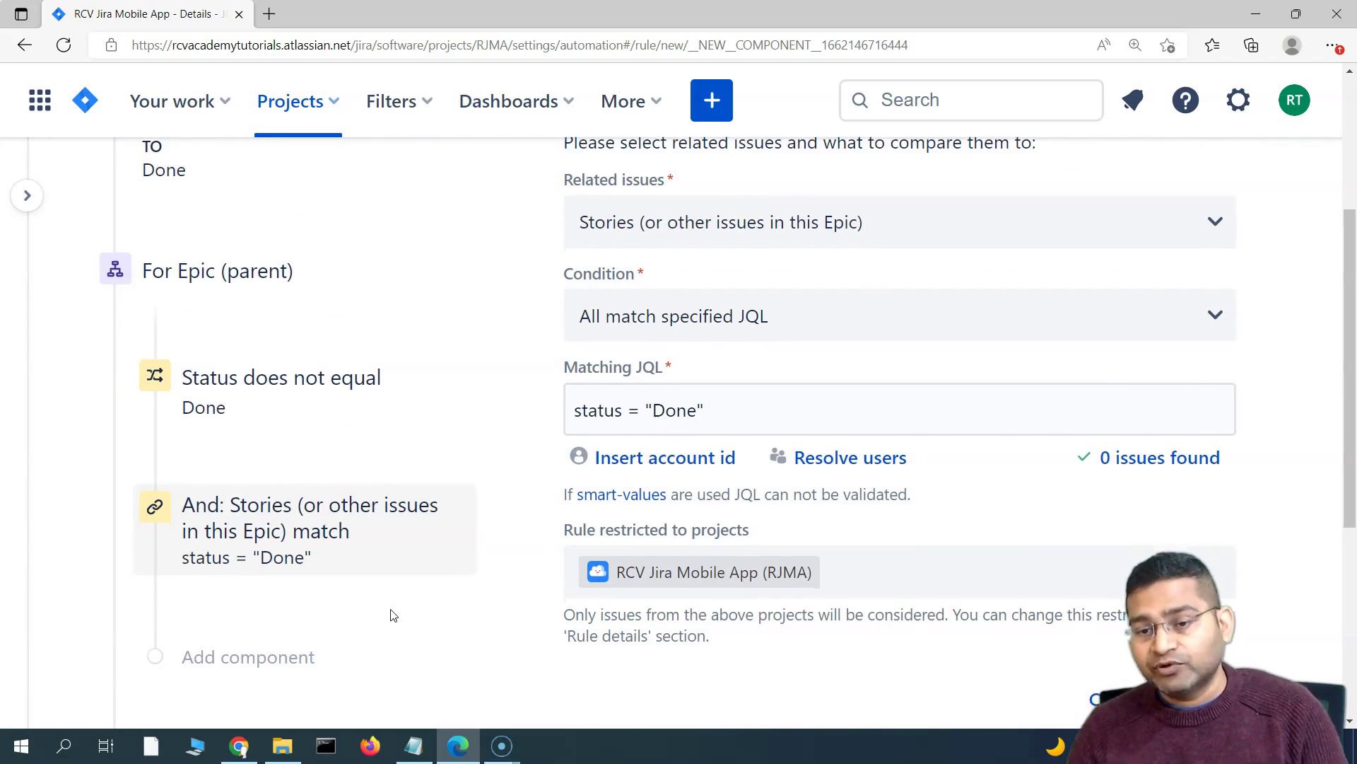
pyautogui.scroll(-3, 390, 615)
pyautogui.click(1210, 509)
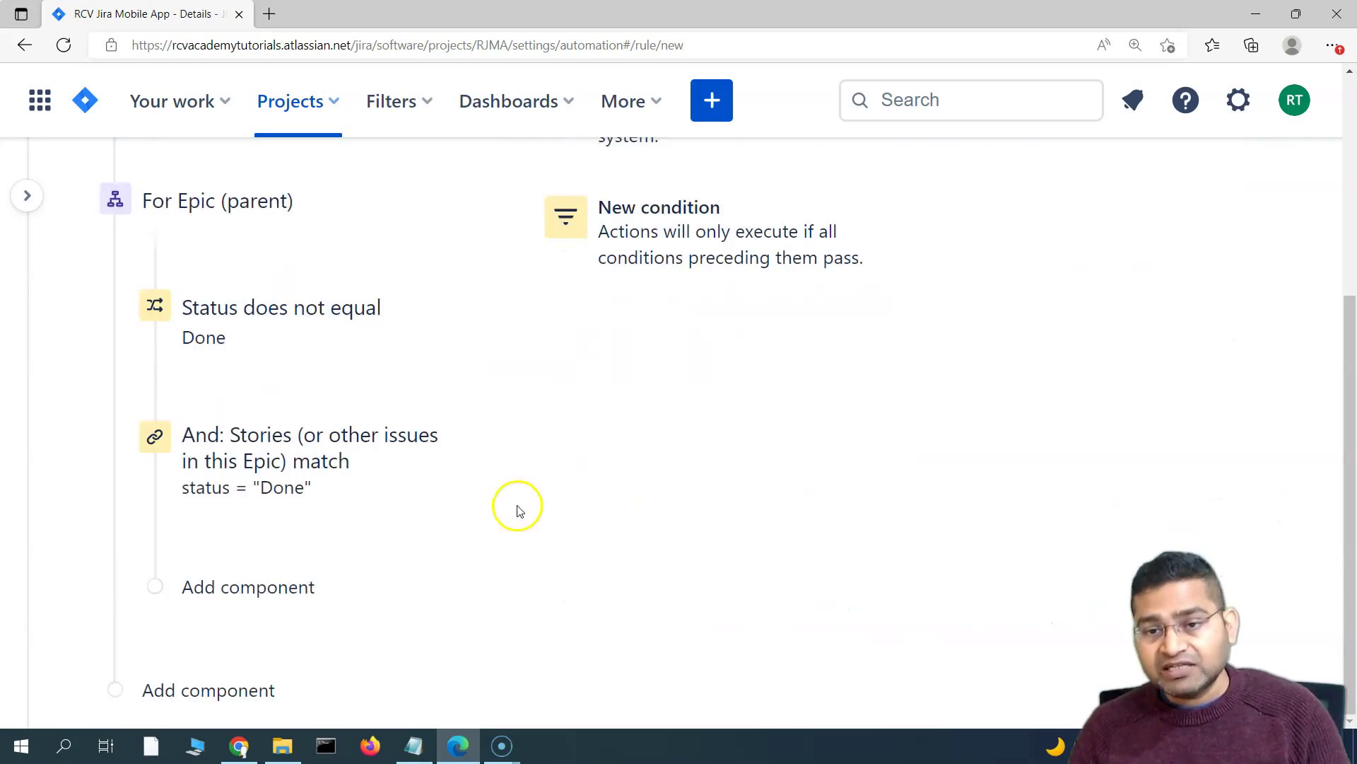
# - Add a new action component after the two conditions in the Epic (parent) branch
pyautogui.scroll(3, 519, 513)
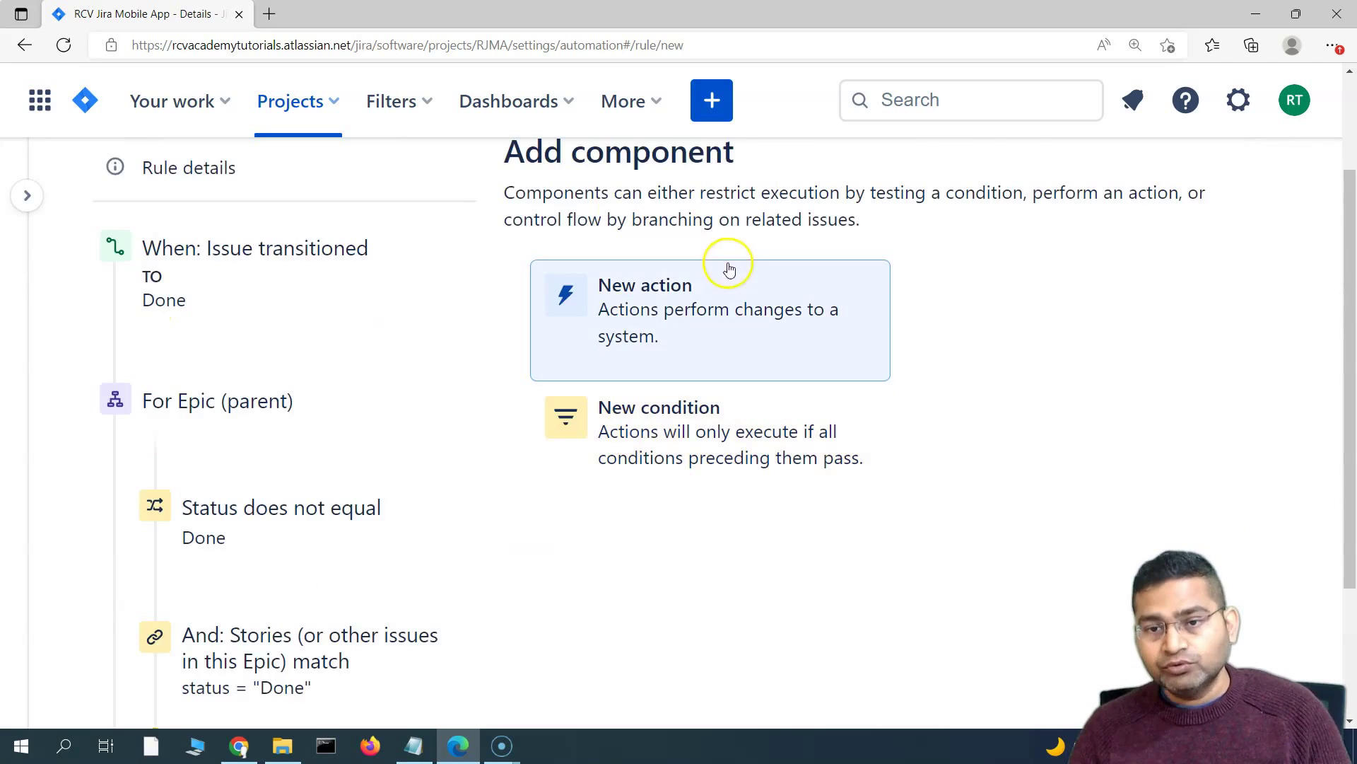
pyautogui.click(658, 318)
pyautogui.scroll(-5, 461, 541)
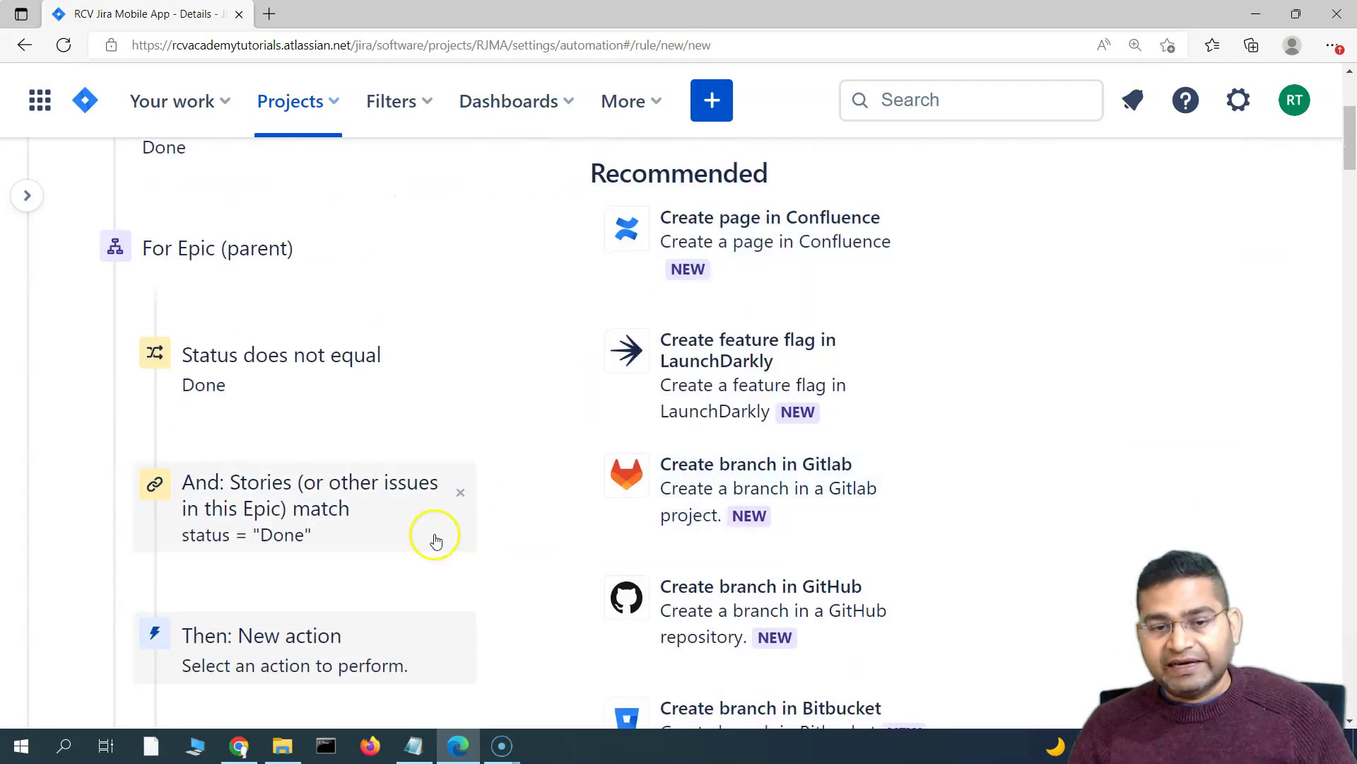
pyautogui.scroll(-2, 297, 539)
pyautogui.scroll(-5, 813, 519)
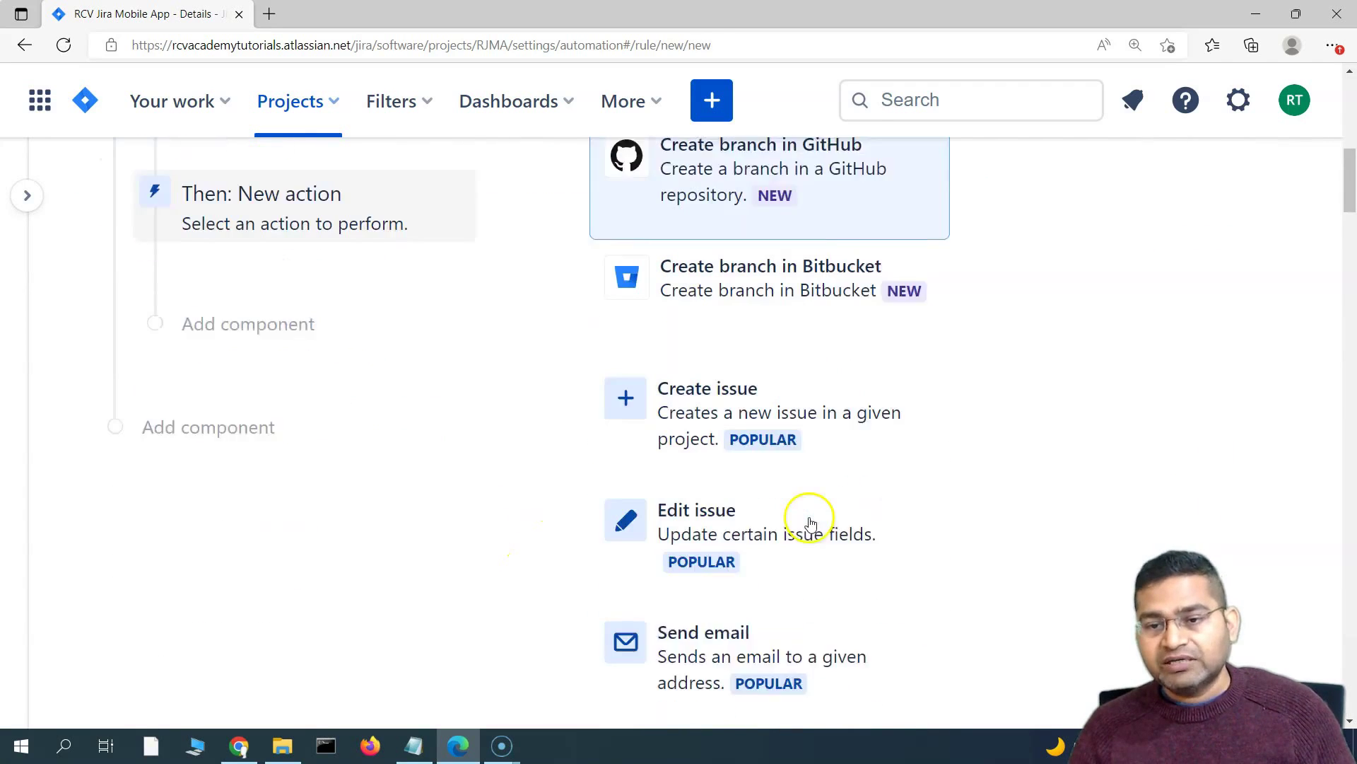
pyautogui.scroll(3, 923, 464)
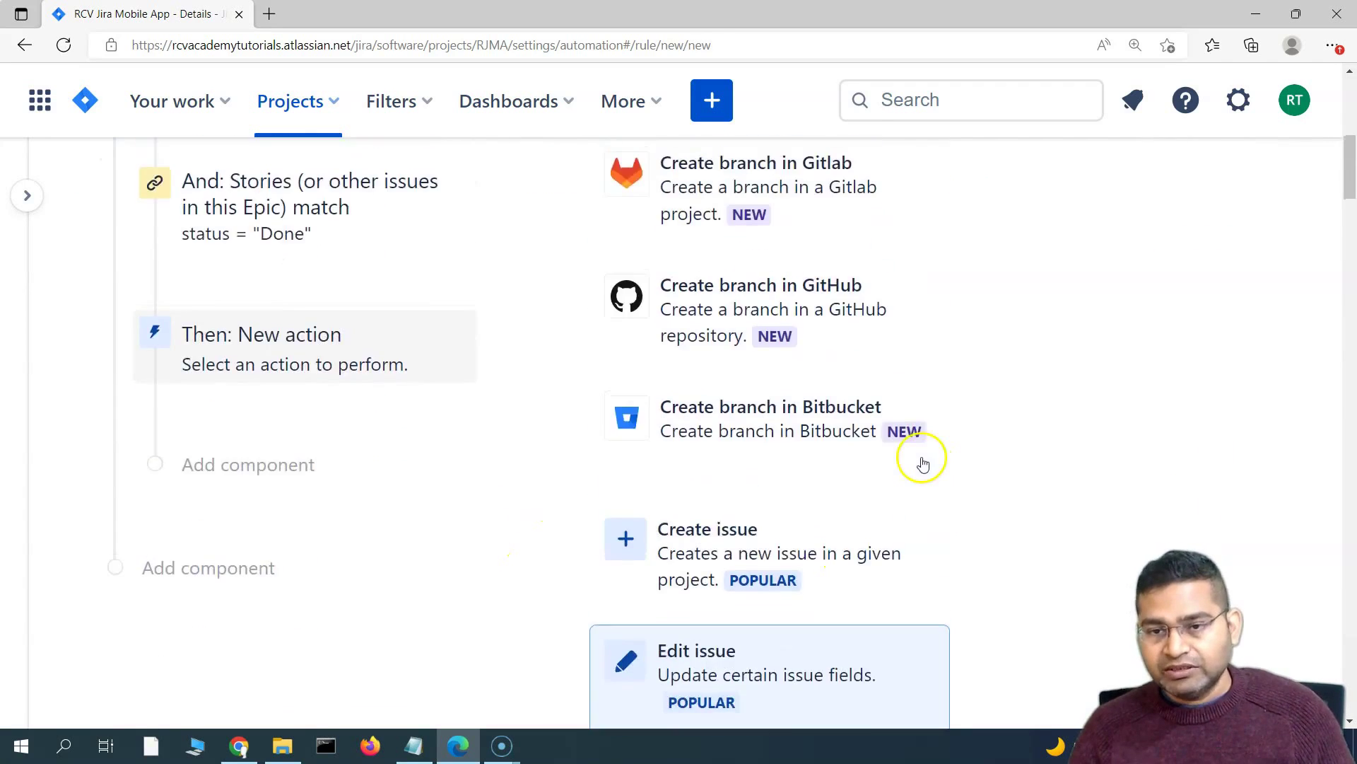
pyautogui.click(970, 108)
pyautogui.write('tra')
pyautogui.click(1265, 346)
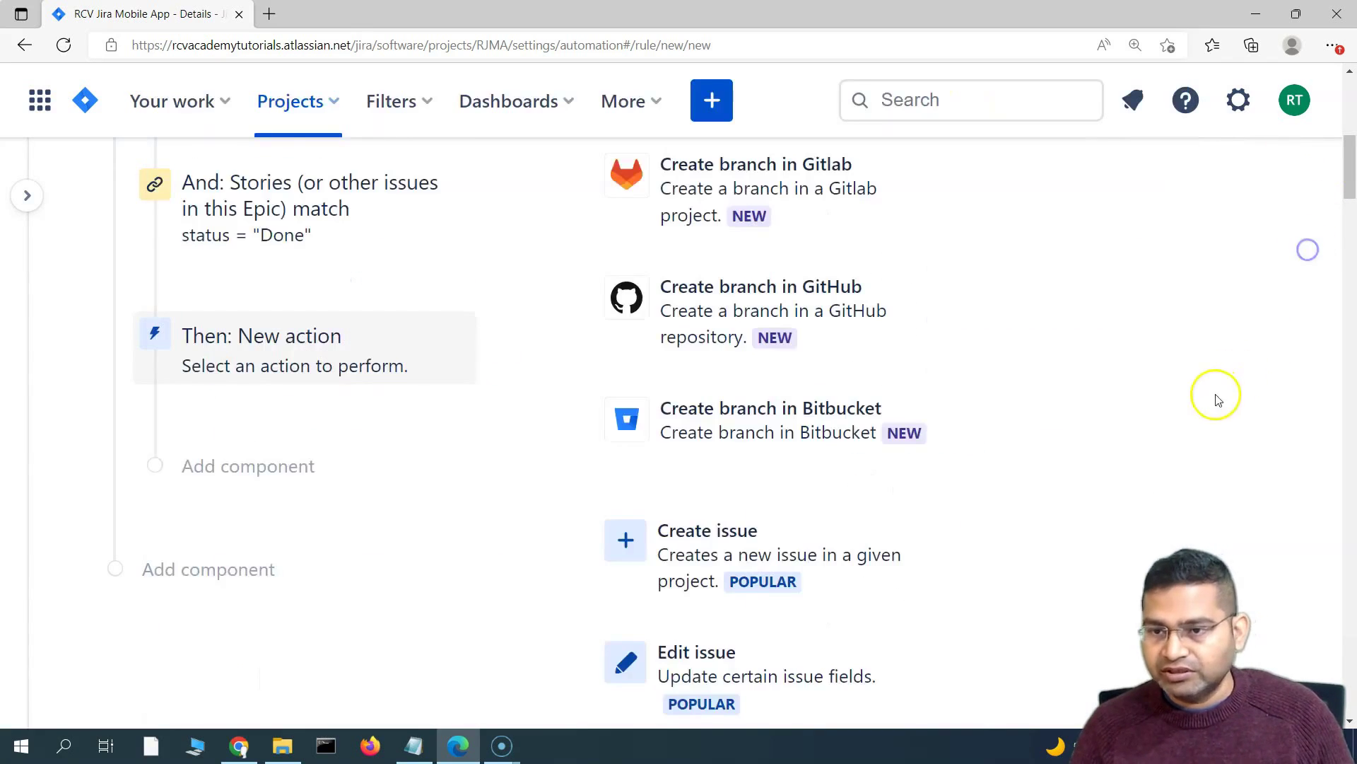
# - Filter the action components by "tra" and choose Transition issue for the new action
pyautogui.scroll(6, 990, 372)
pyautogui.click(961, 303)
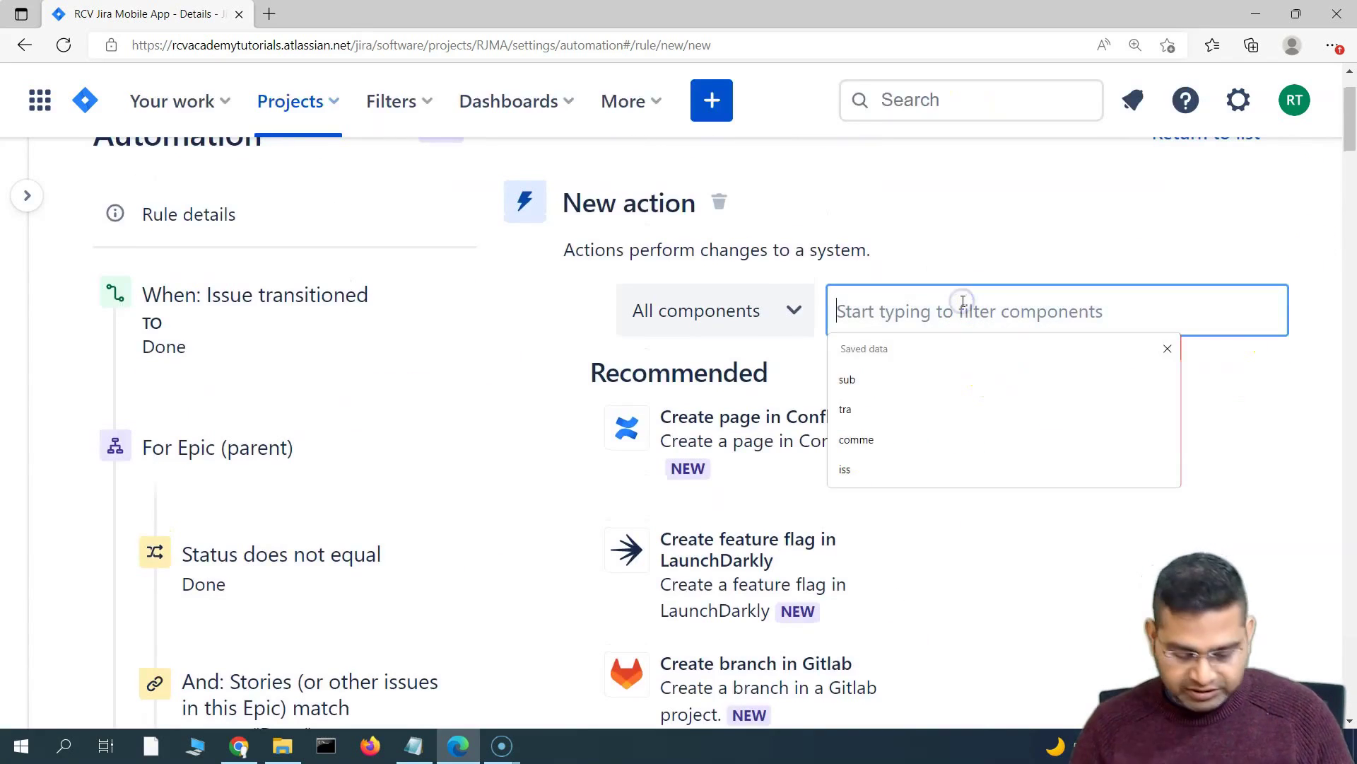
pyautogui.write('tra')
pyautogui.scroll(-3, 773, 521)
pyautogui.click(773, 521)
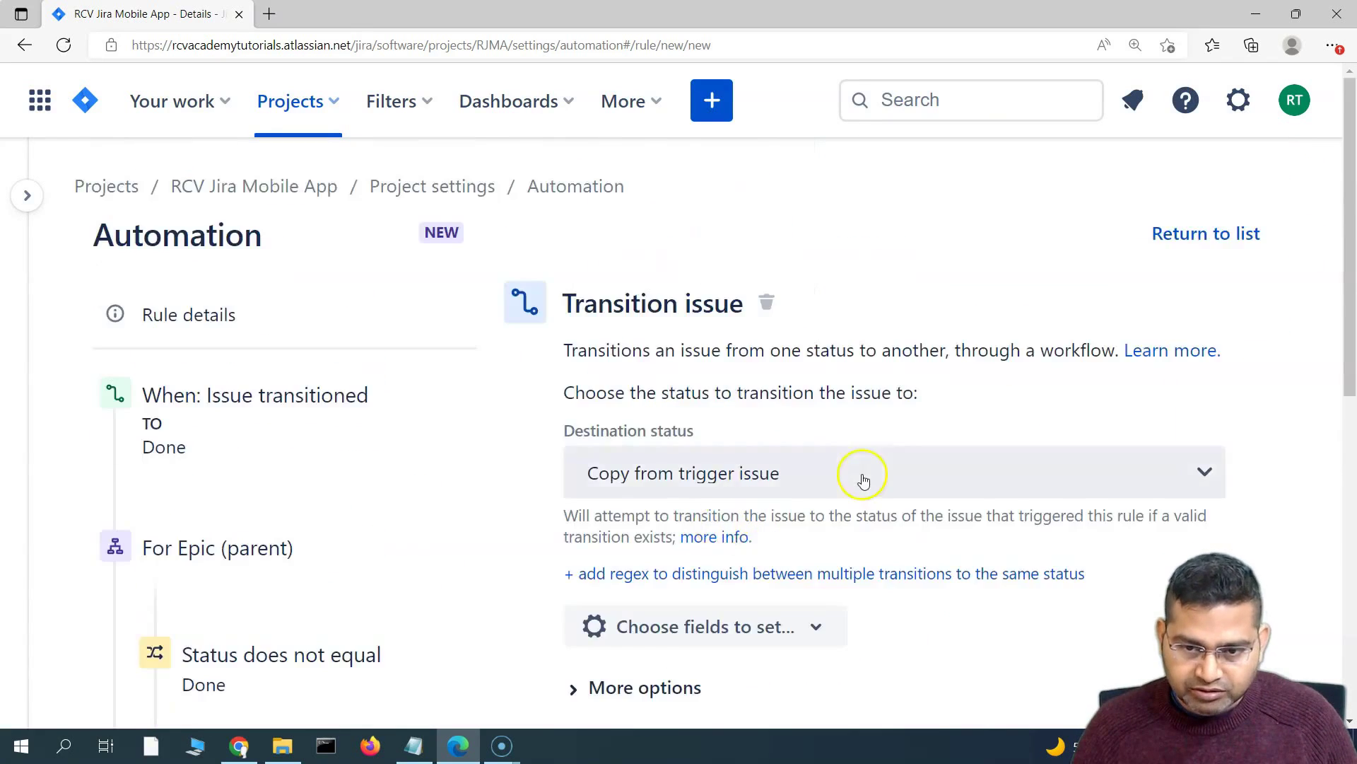
# - Set the destination status of the Transition issue action to Done
pyautogui.scroll(-3, 848, 467)
pyautogui.scroll(-2, 549, 502)
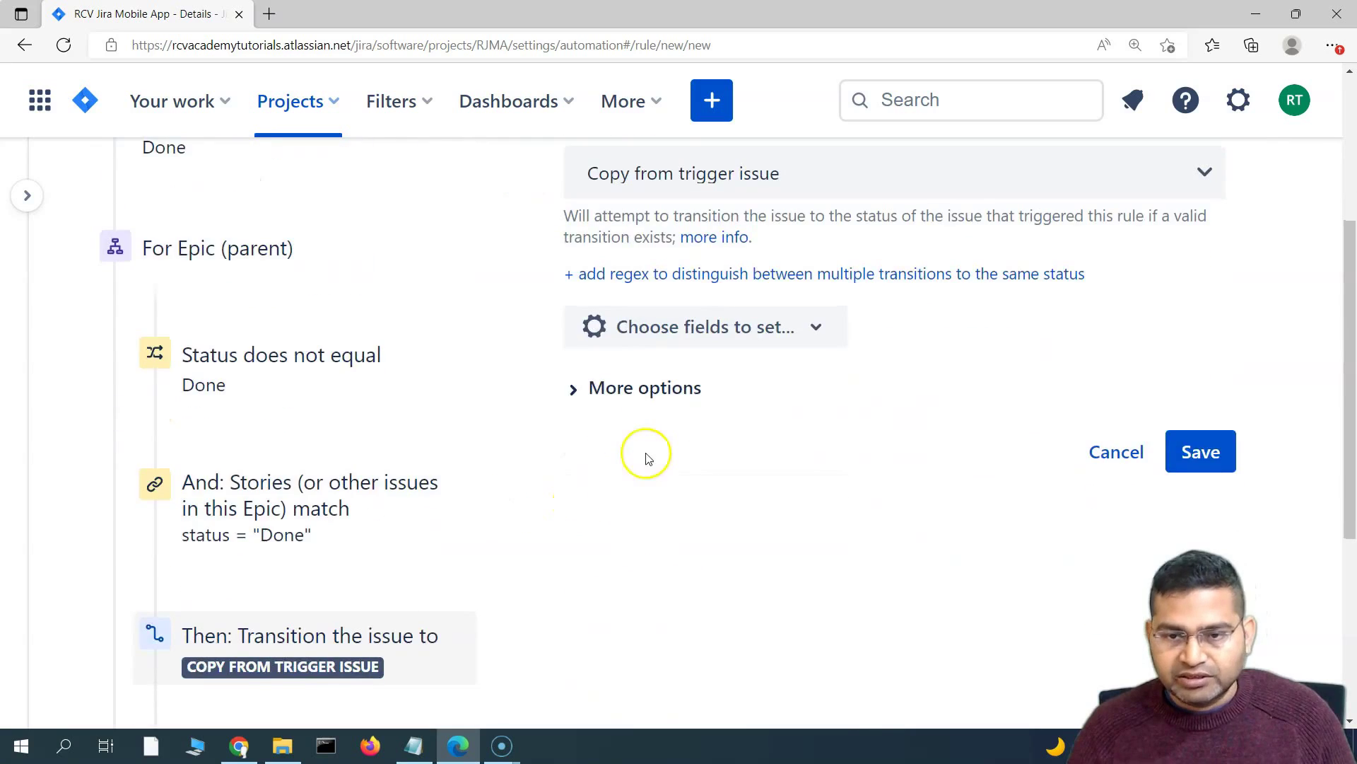
pyautogui.scroll(2, 636, 467)
pyautogui.scroll(2, 813, 311)
pyautogui.click(848, 345)
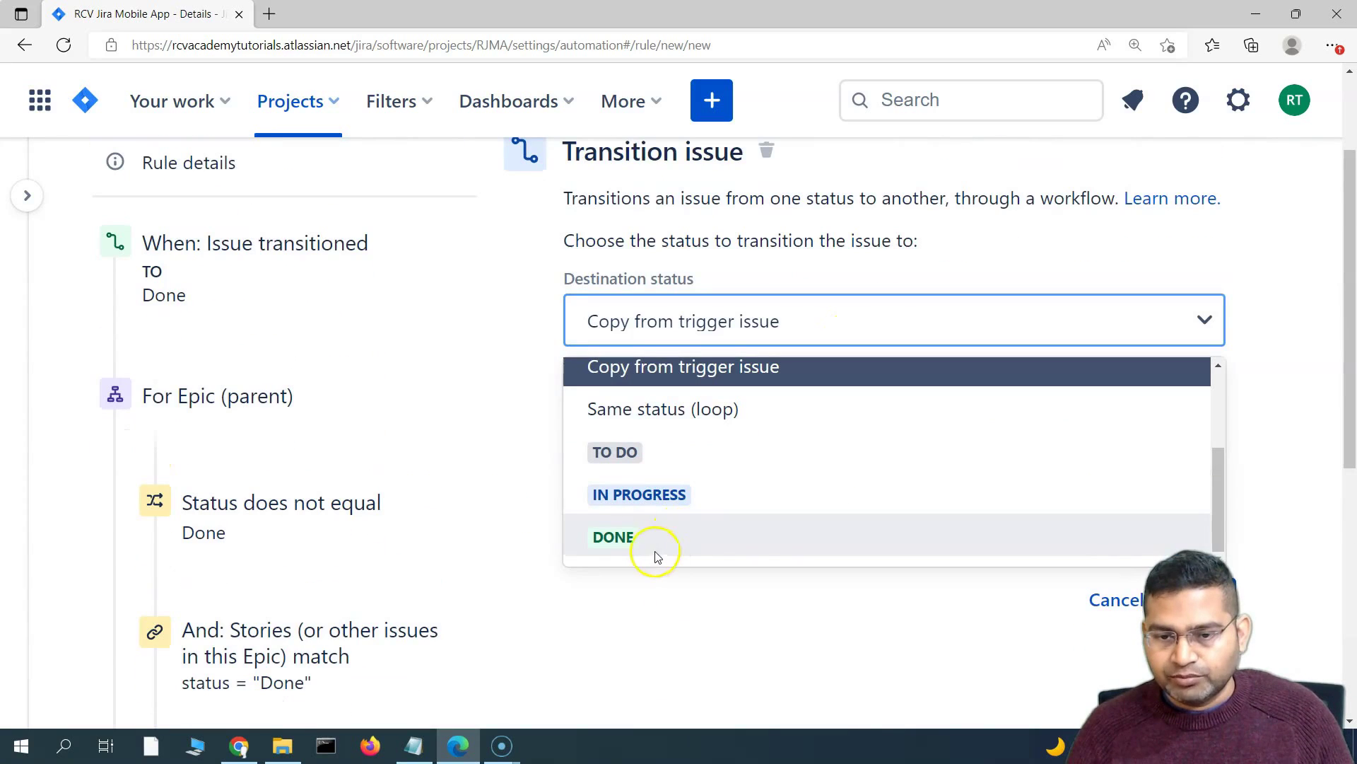
pyautogui.click(669, 548)
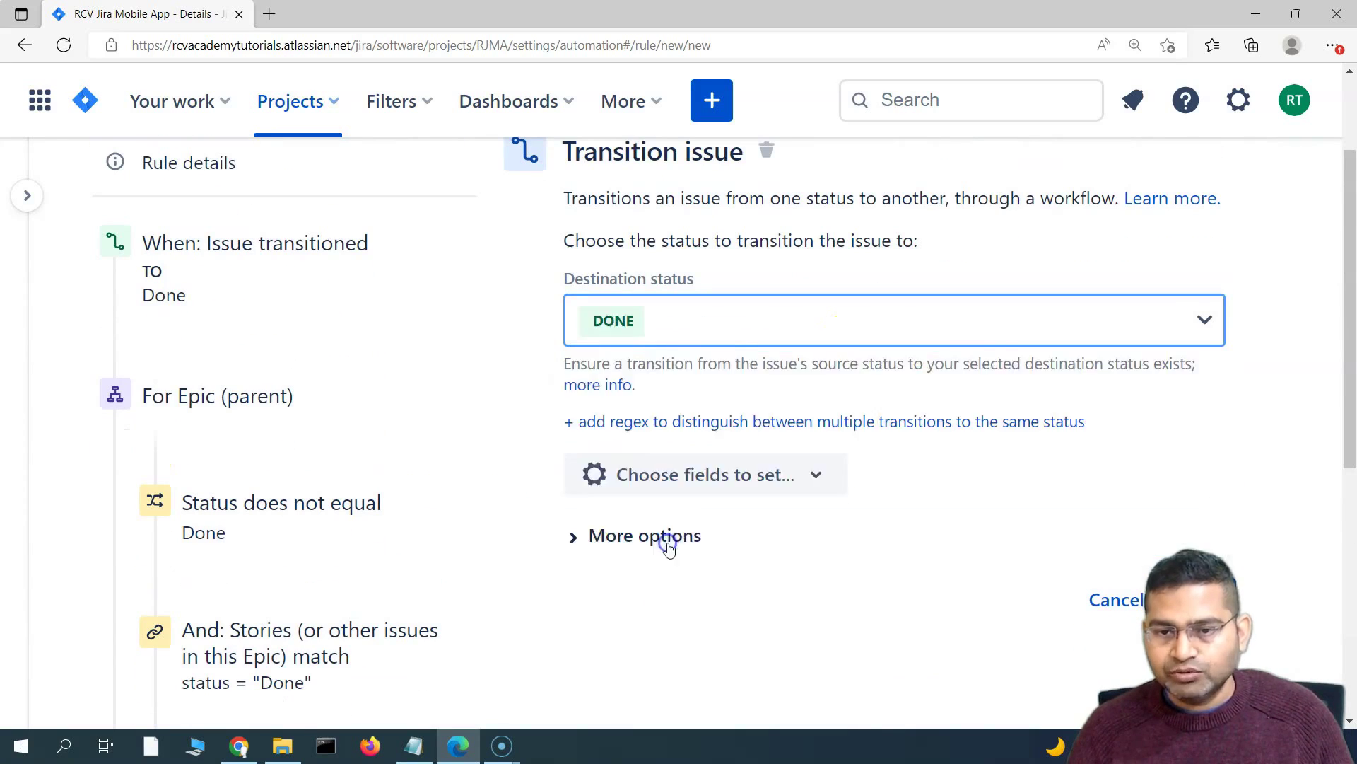
# - Look through the optional fields without choosing any and save the Transition issue action
pyautogui.click(809, 486)
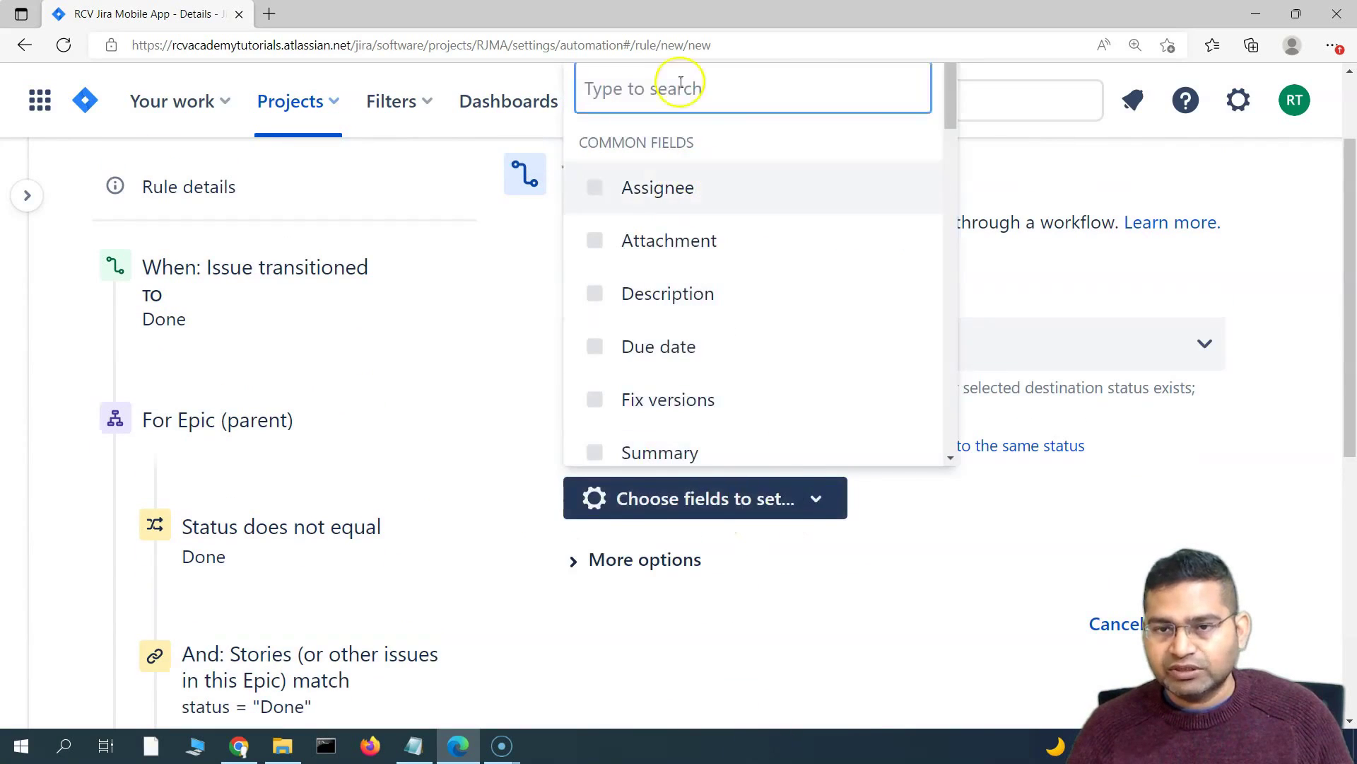
pyautogui.click(738, 625)
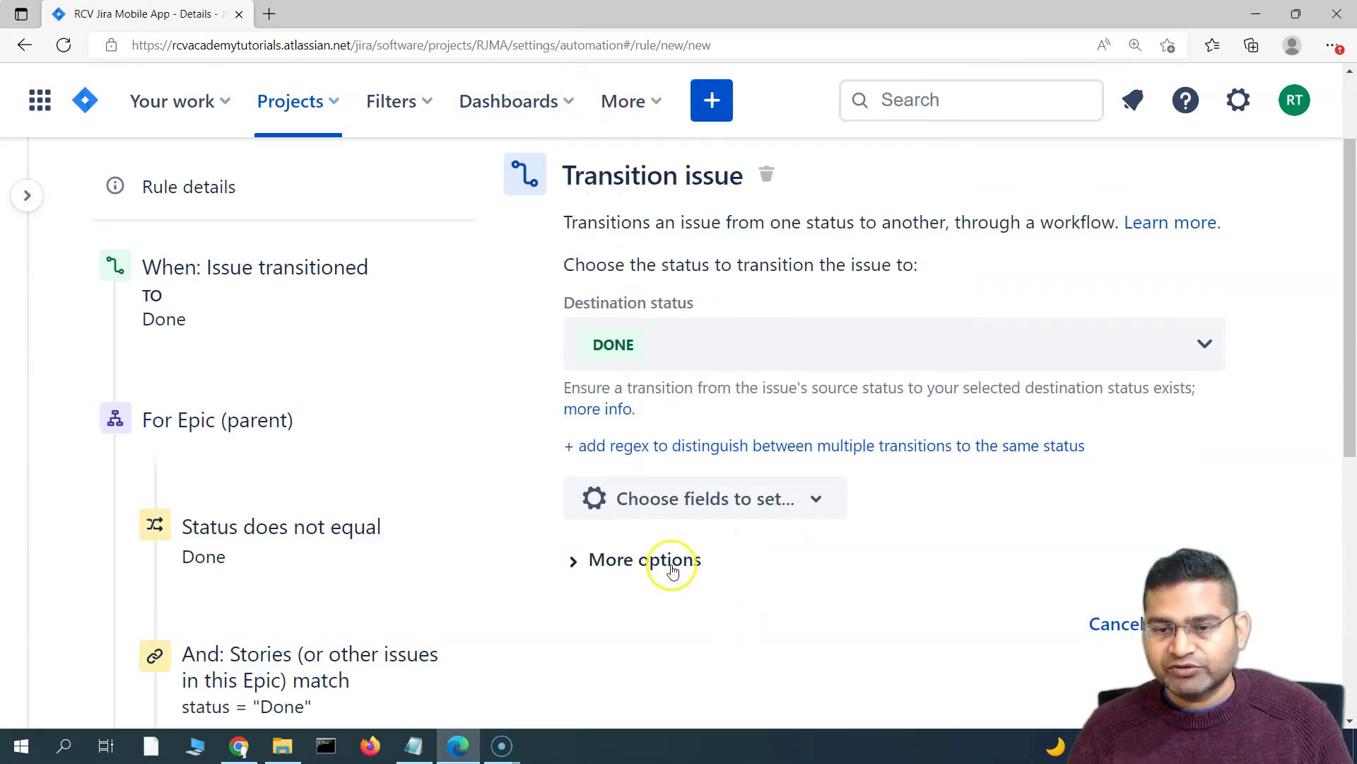
pyautogui.scroll(-3, 792, 636)
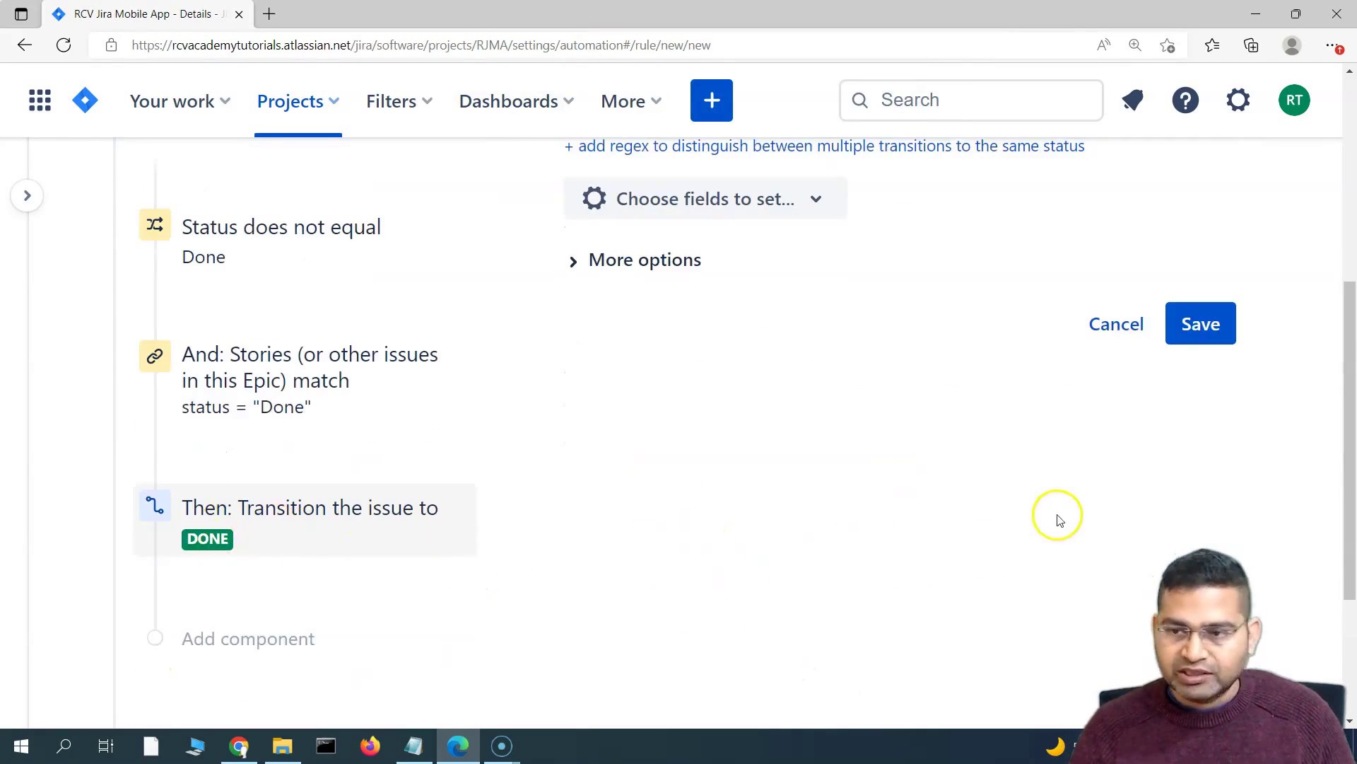
pyautogui.scroll(2, 824, 539)
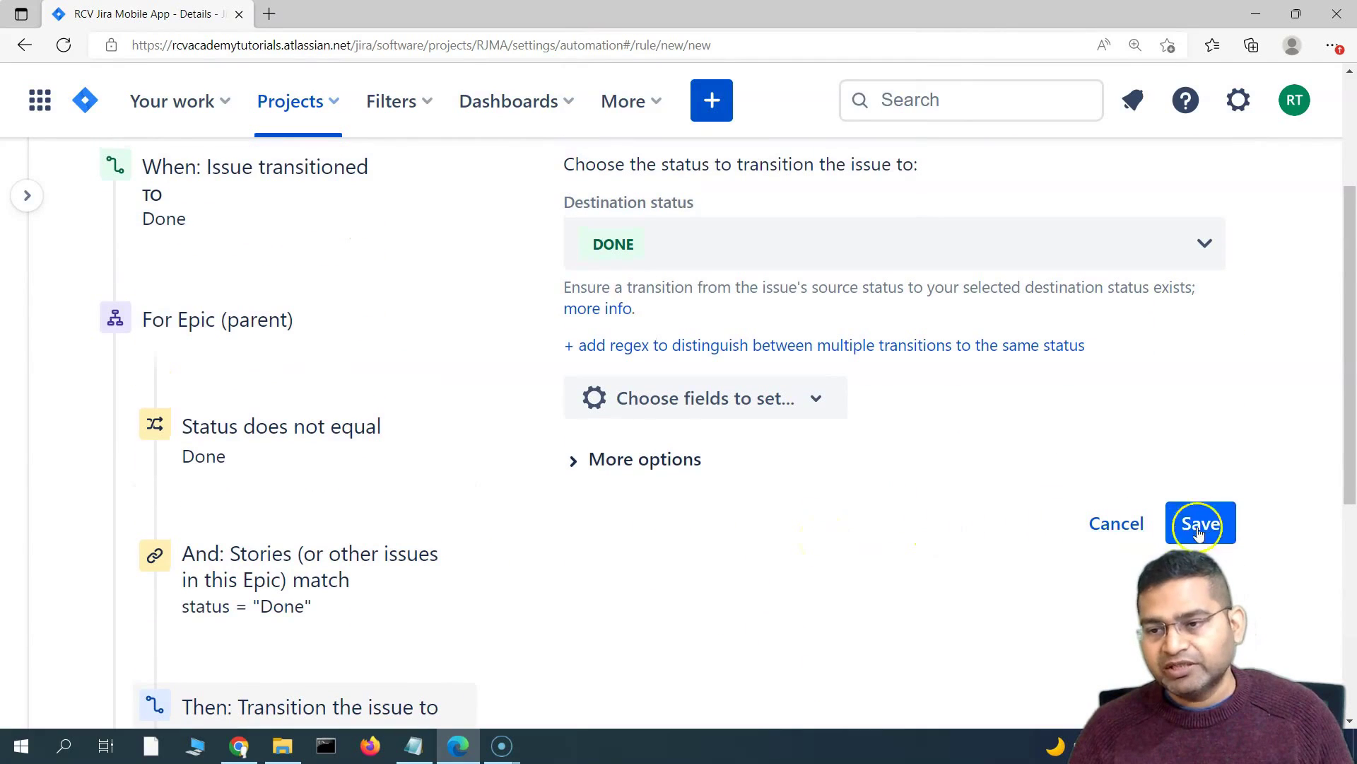
pyautogui.scroll(2, 293, 360)
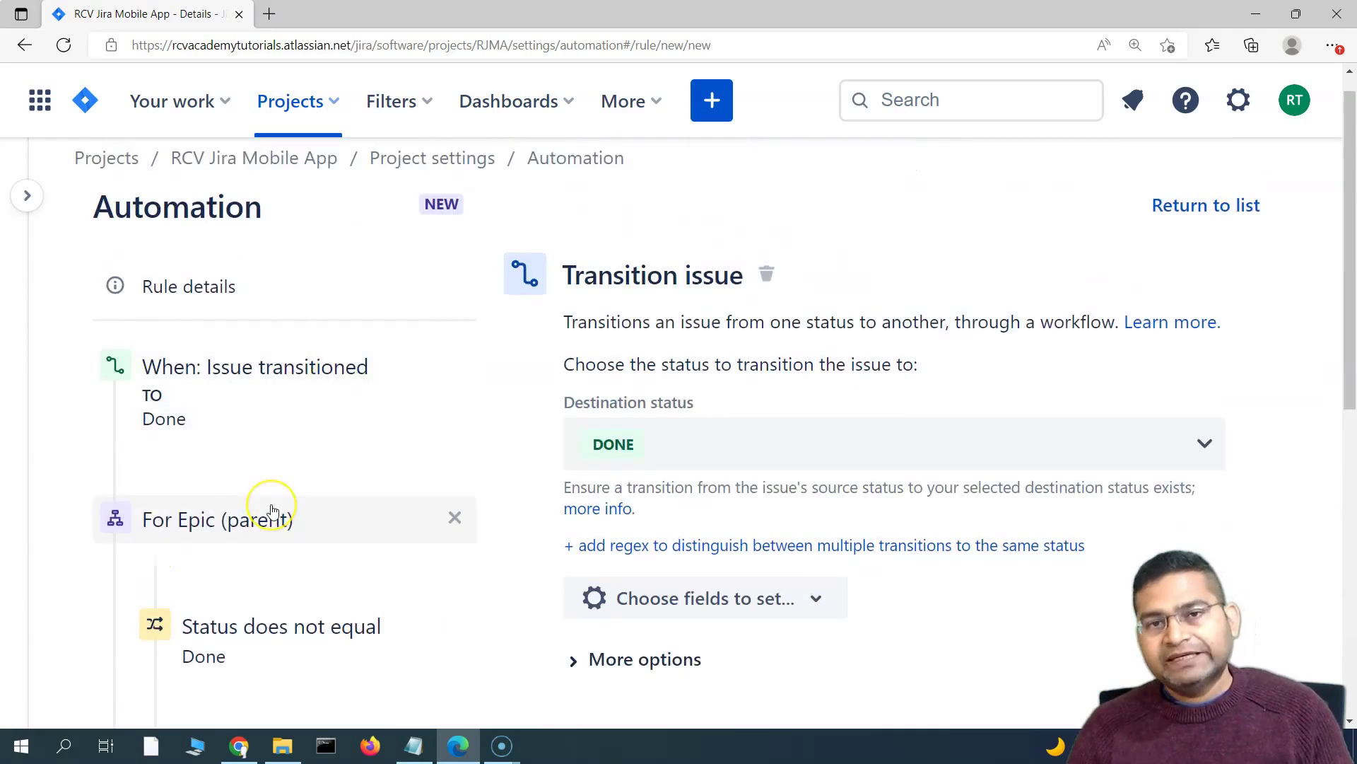
pyautogui.scroll(-3, 1004, 414)
pyautogui.click(1200, 423)
# - Review the rule's chain from the issue-transitioned trigger through the Epic (parent) branch, its two conditions and the transition action
pyautogui.scroll(2, 524, 473)
pyautogui.scroll(2, 347, 569)
pyautogui.scroll(-3, 333, 515)
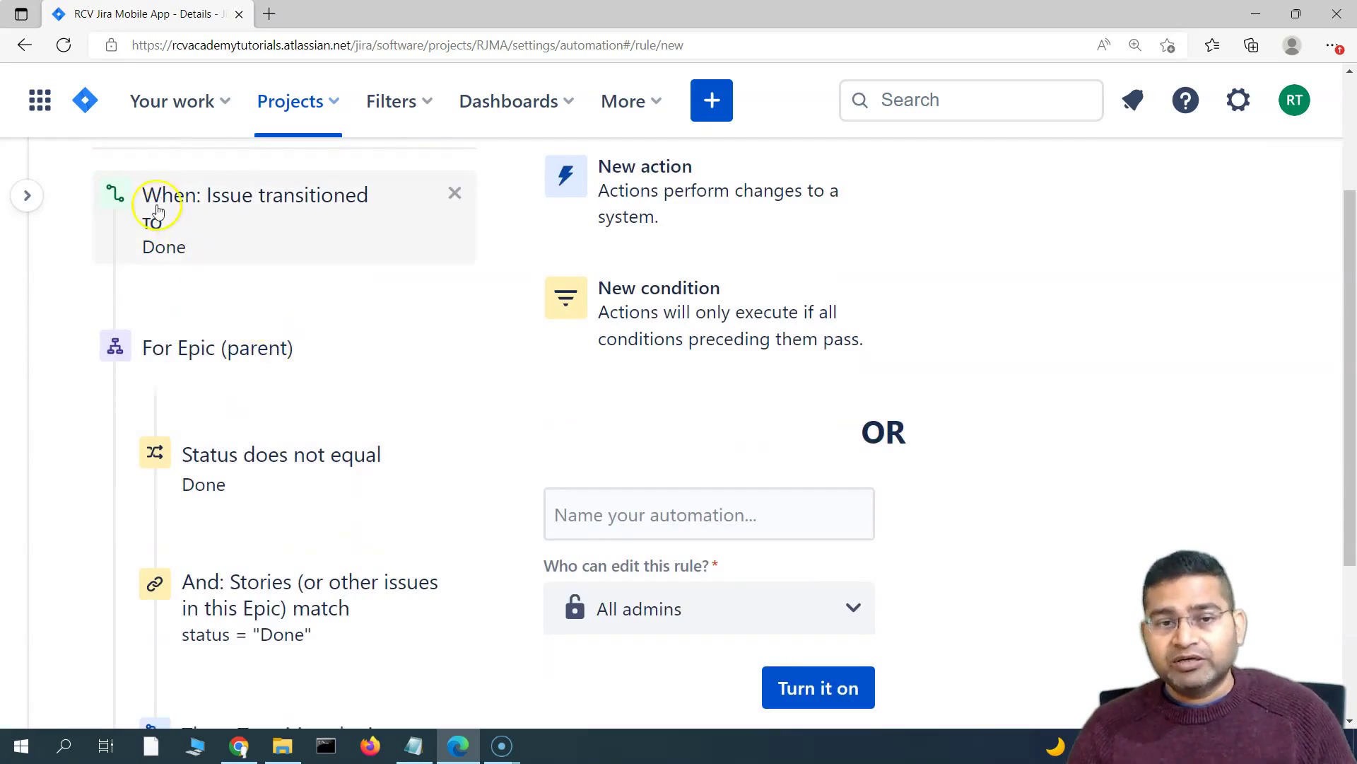
pyautogui.moveTo(246, 278)
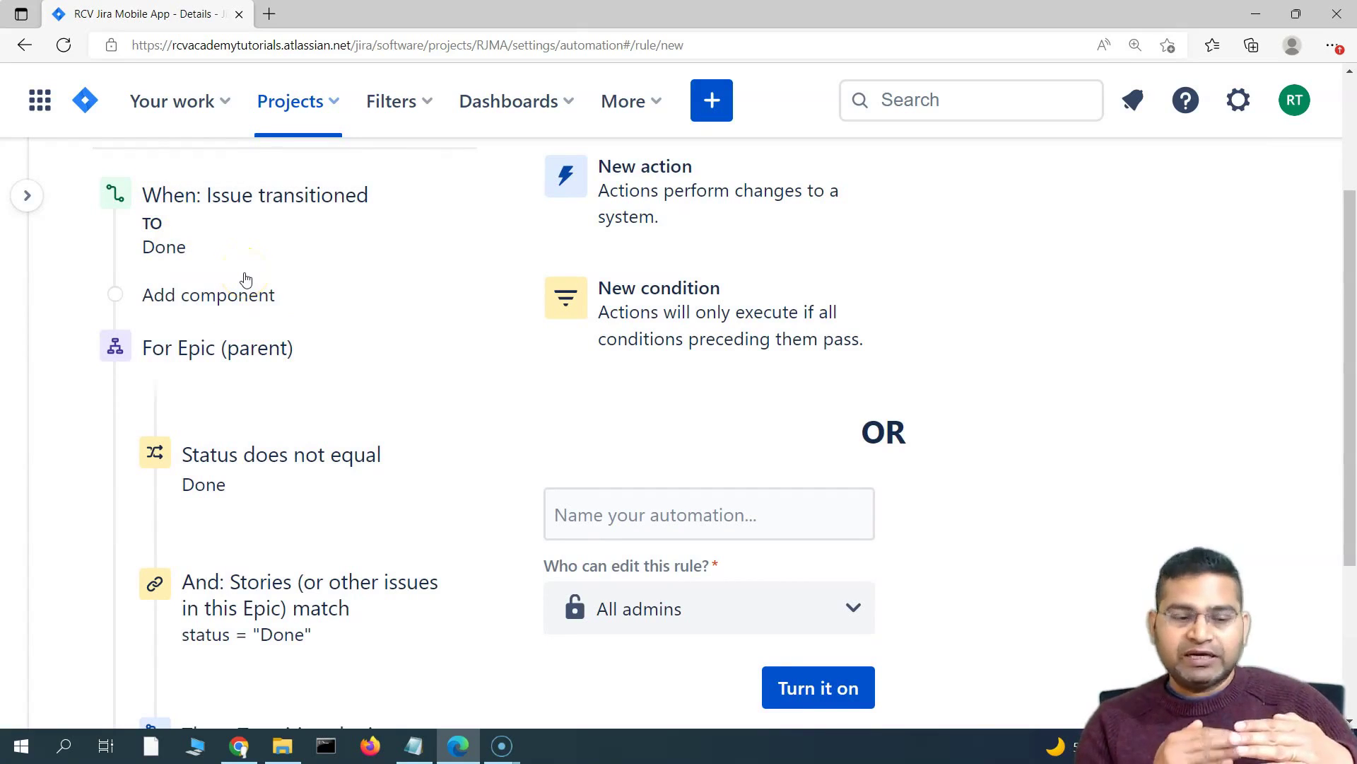
pyautogui.click(244, 277)
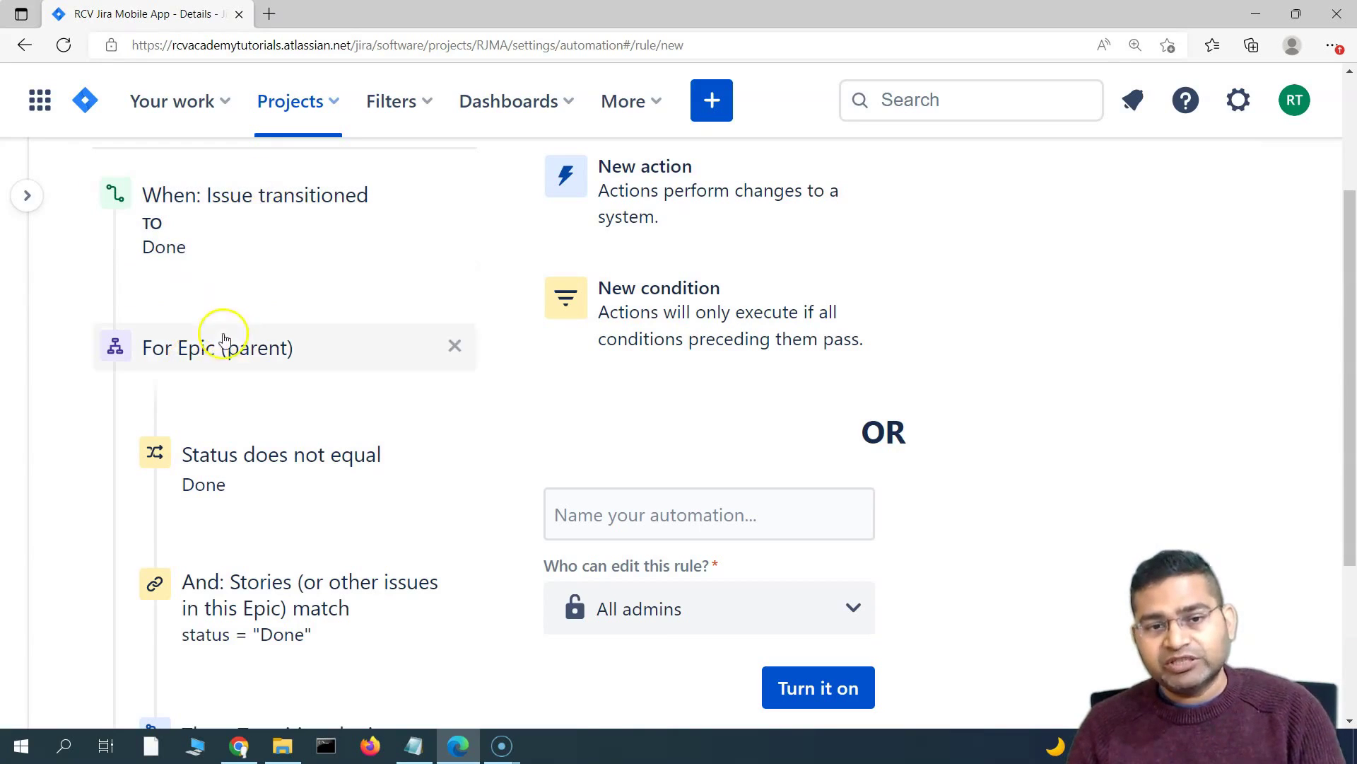
pyautogui.scroll(-1, 230, 379)
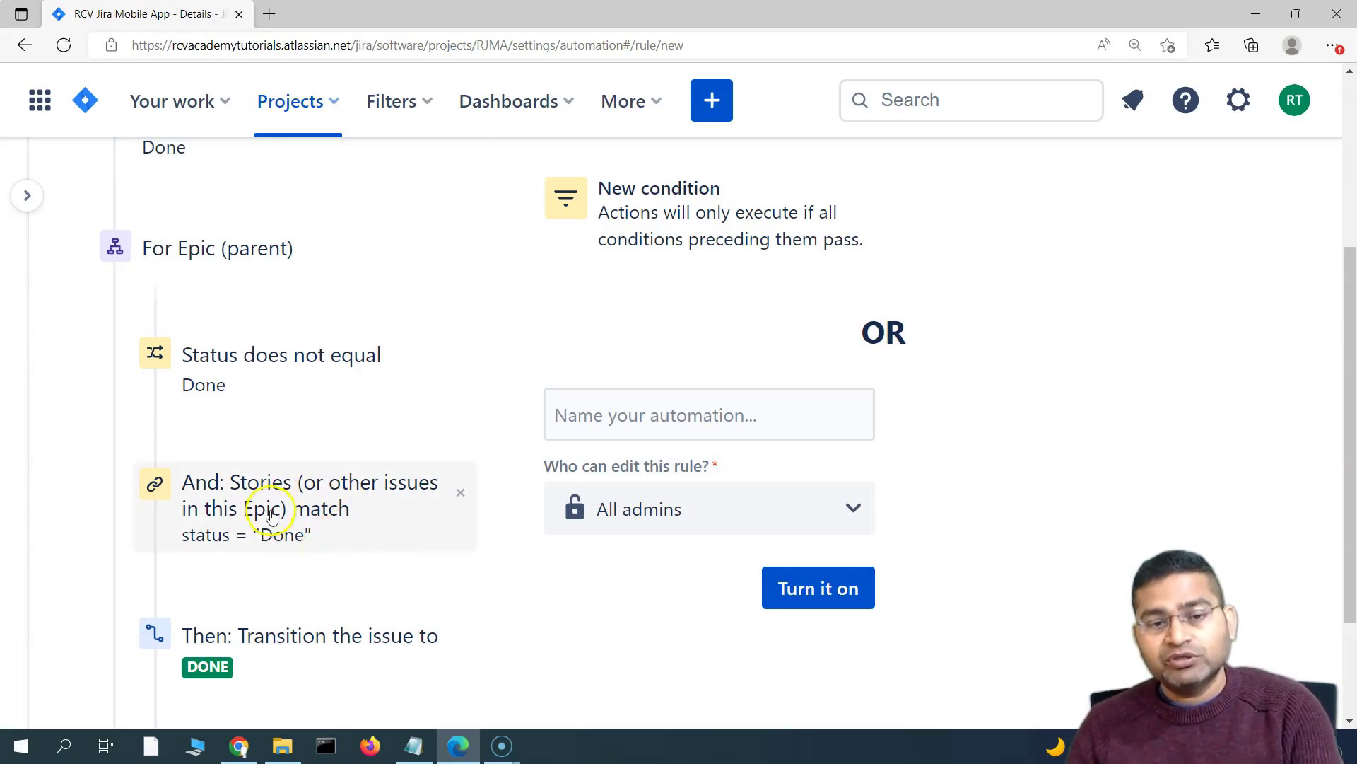
pyautogui.scroll(3, 268, 513)
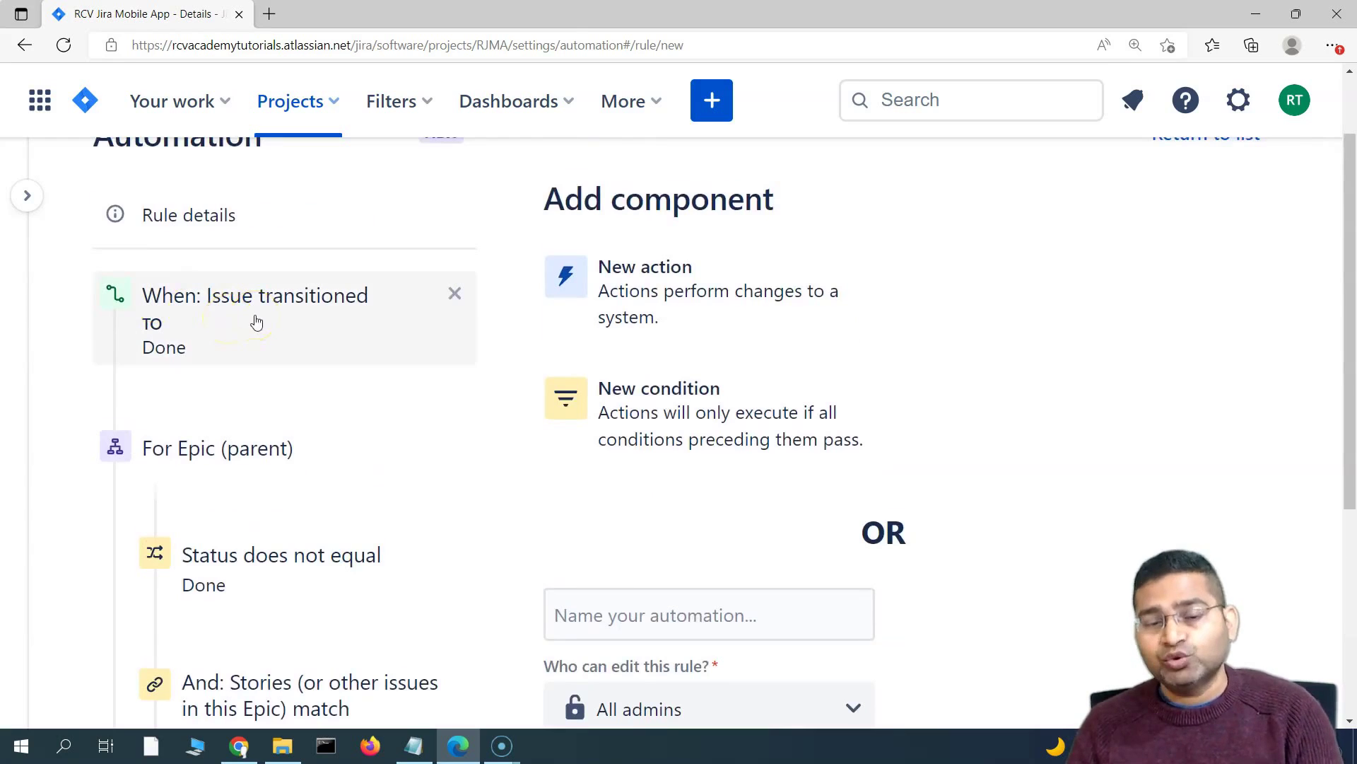
pyautogui.scroll(-4, 279, 403)
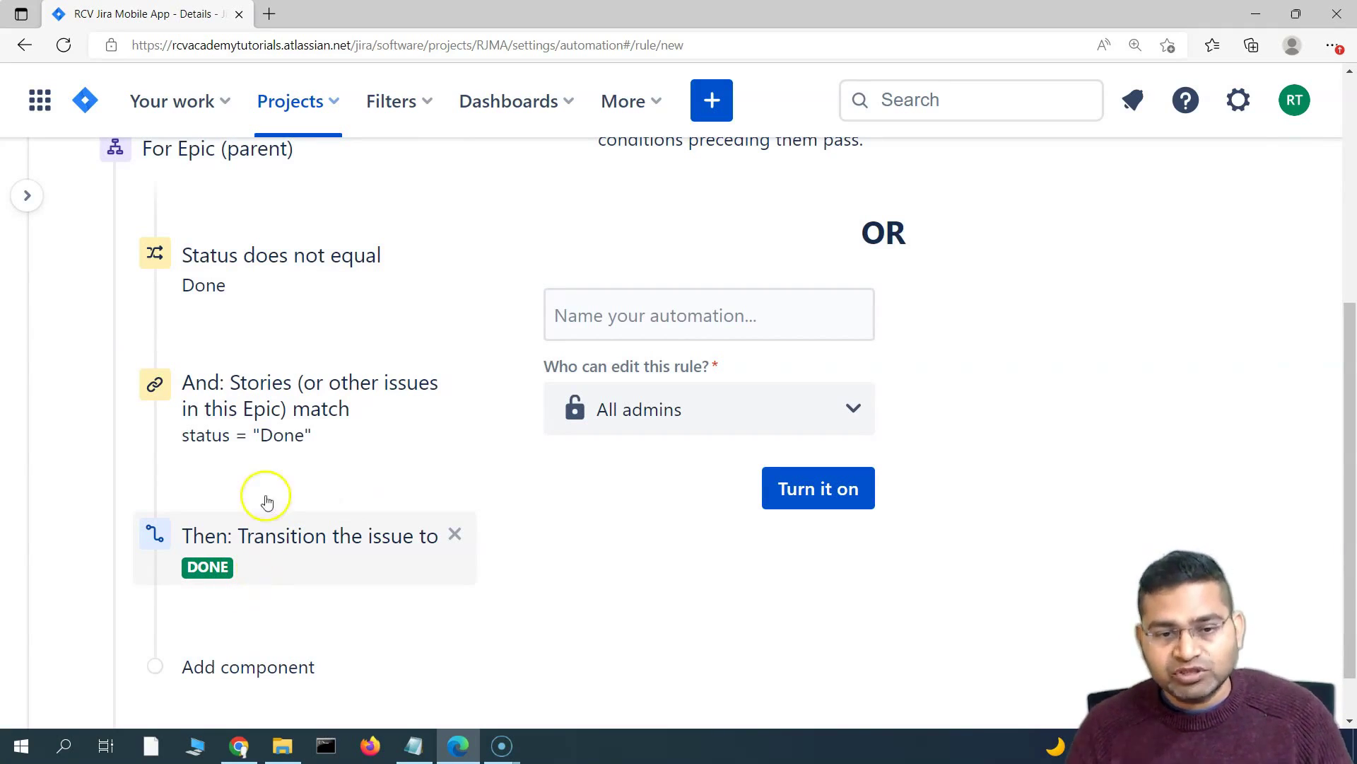
pyautogui.scroll(1, 279, 418)
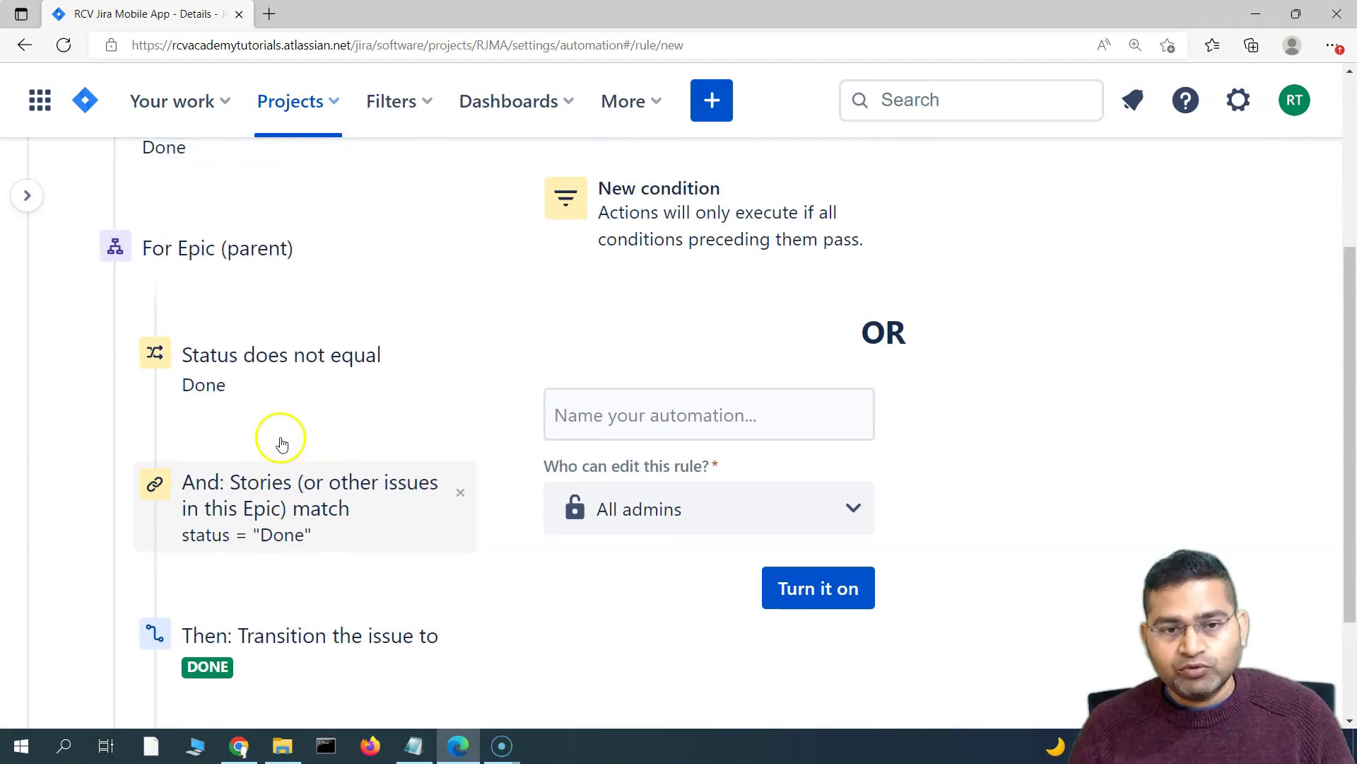
pyautogui.scroll(3, 354, 453)
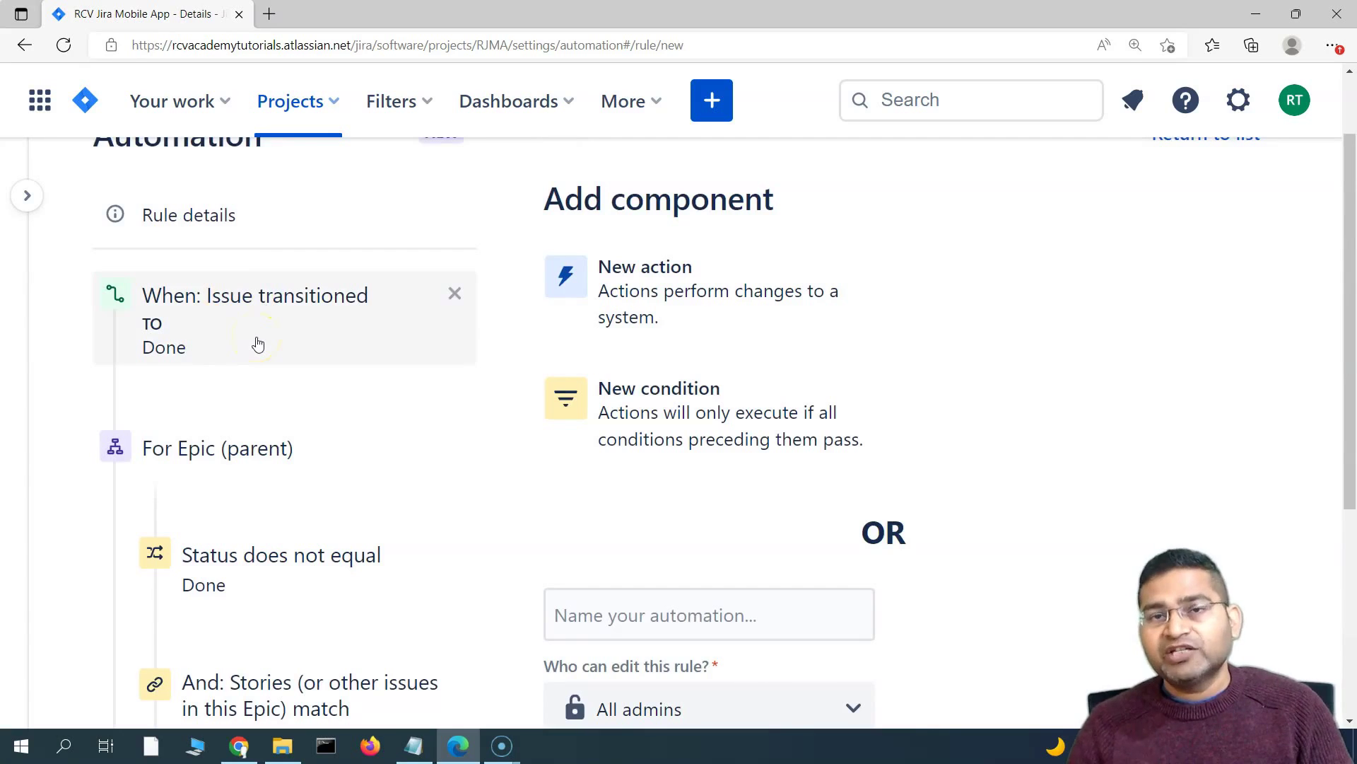
pyautogui.scroll(-3, 258, 345)
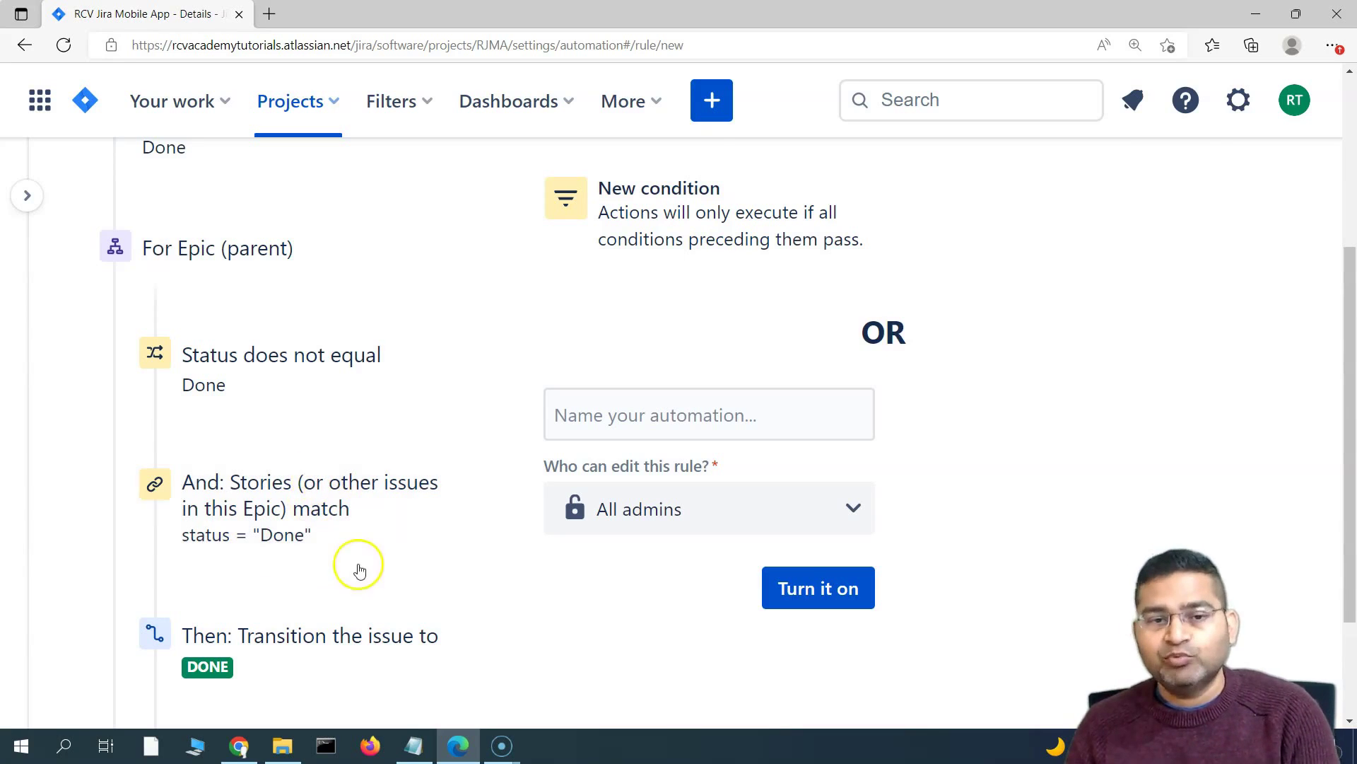
pyautogui.scroll(-2, 358, 567)
pyautogui.scroll(1, 388, 556)
pyautogui.scroll(4, 387, 556)
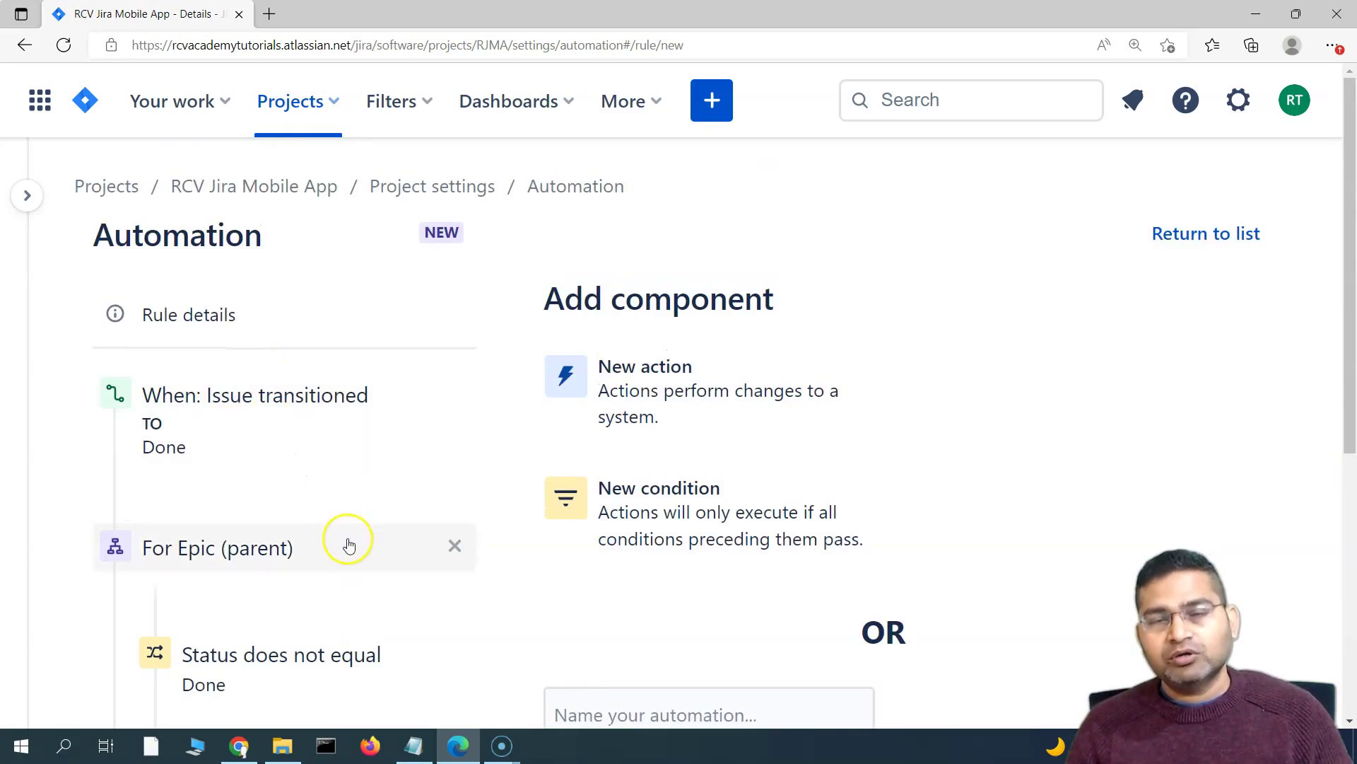
pyautogui.scroll(-1, 347, 547)
pyautogui.scroll(1, 344, 543)
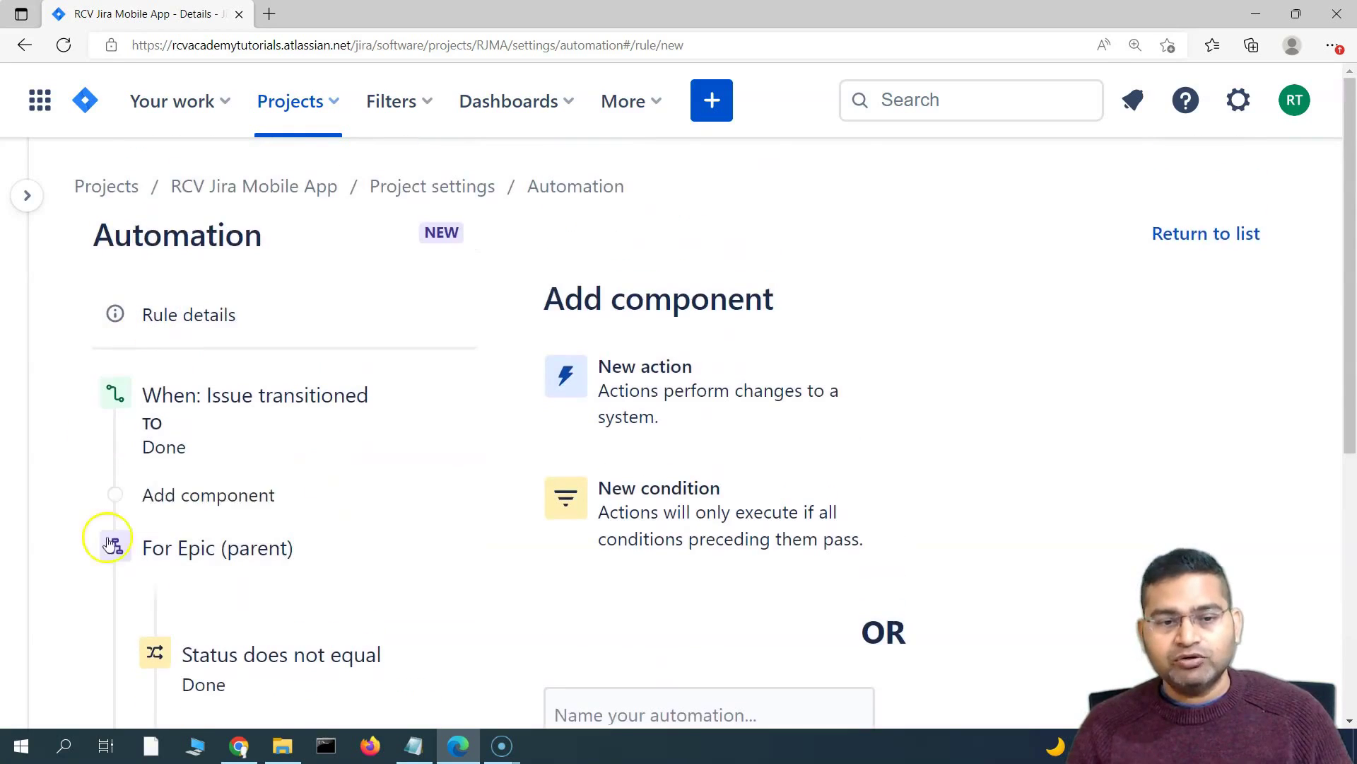
pyautogui.moveTo(211, 594)
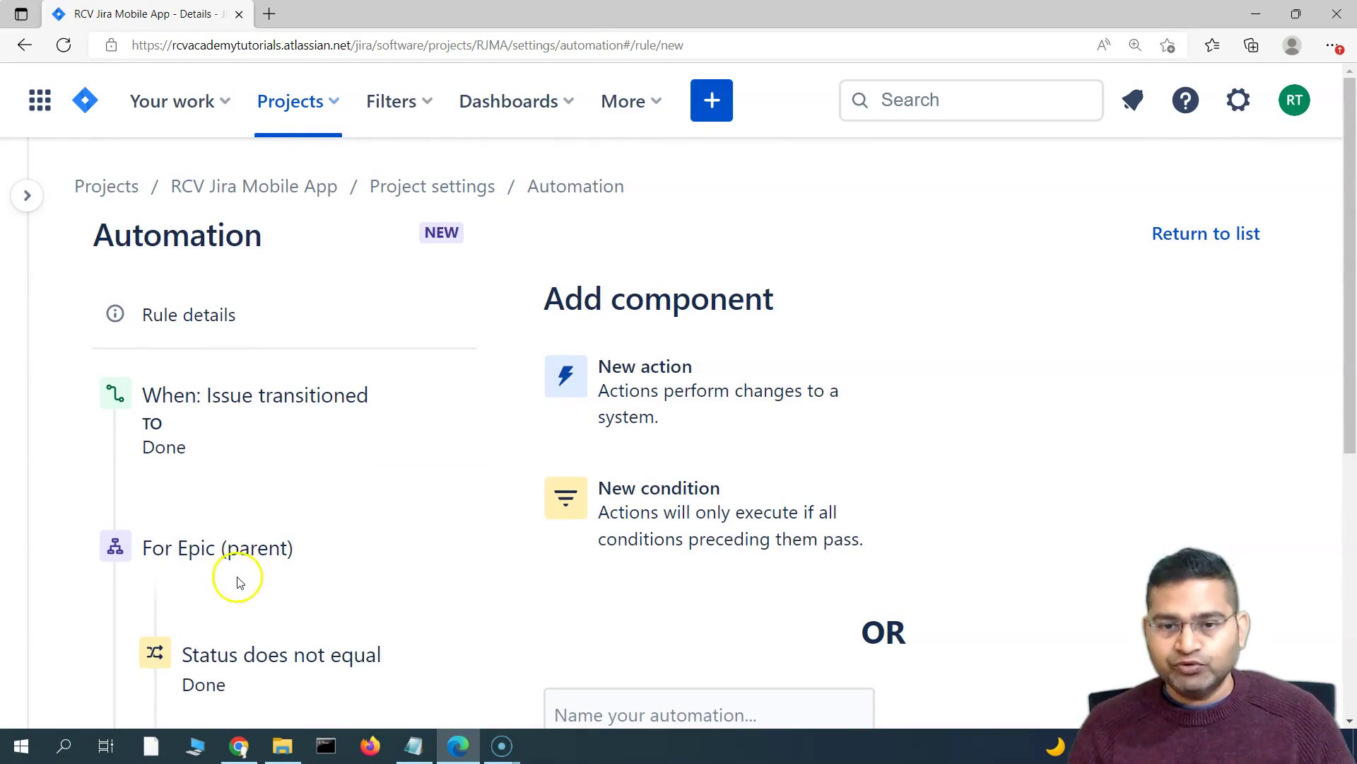
# - Name the automation "close epic once all issues in epic are closed" and turn it on
pyautogui.scroll(-3, 241, 576)
pyautogui.click(642, 405)
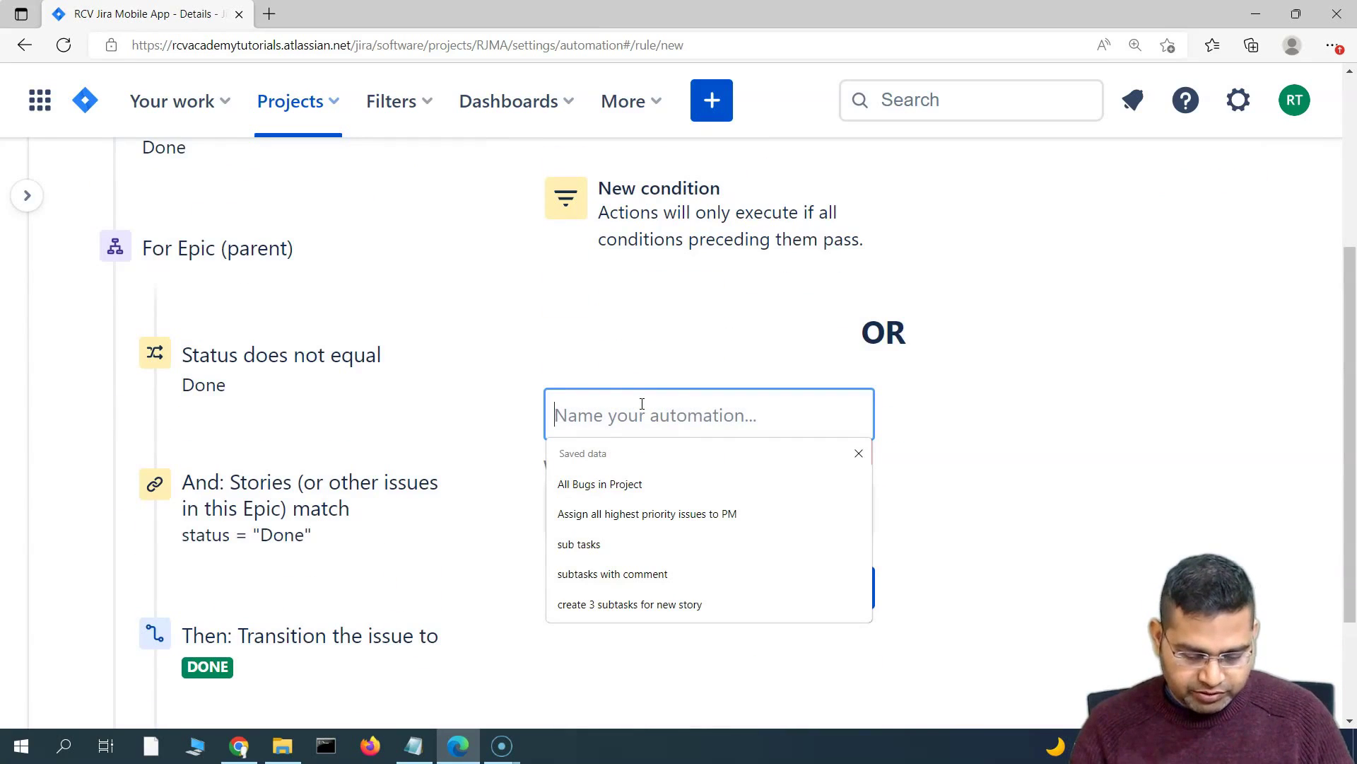
pyautogui.write('close a')
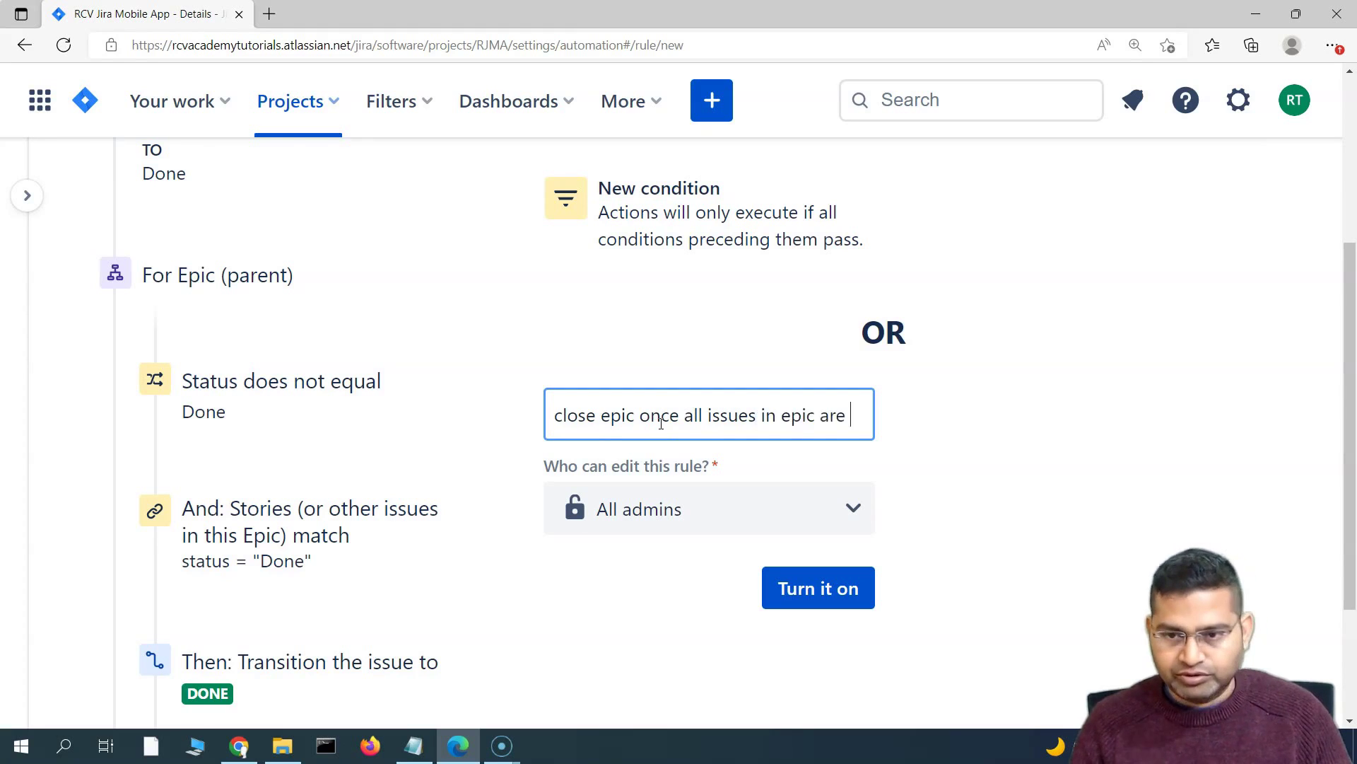
pyautogui.write('closed')
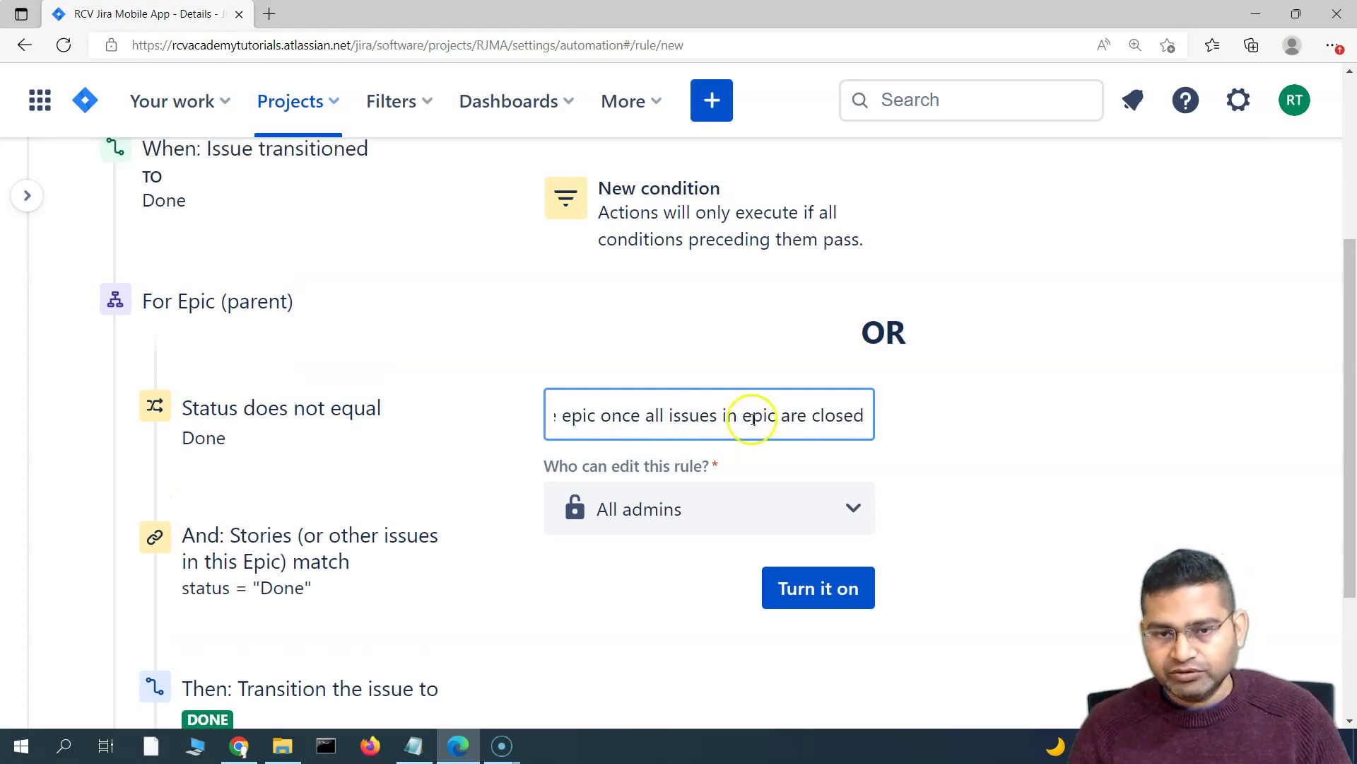
pyautogui.click(797, 599)
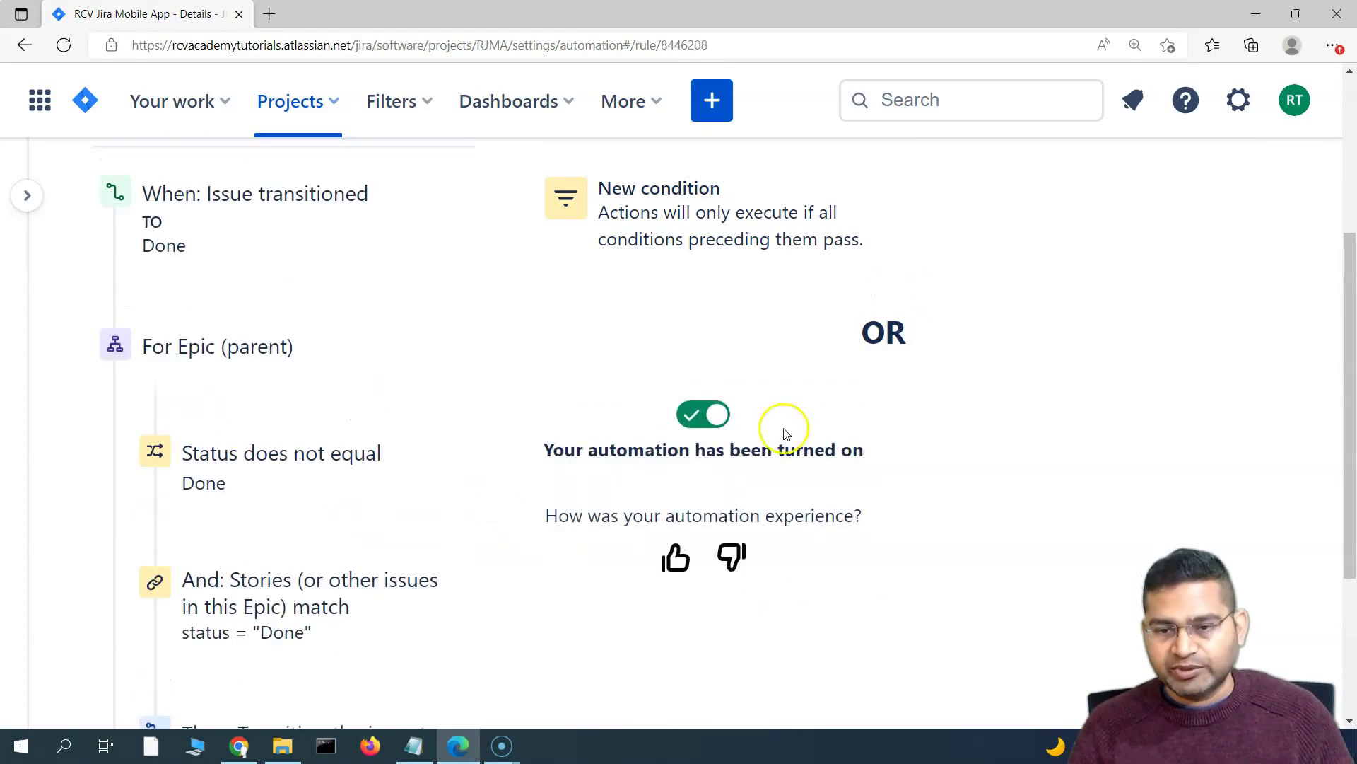
# - Leave the rule for the project settings and start a new issue of type Epic in RCV Jira Mobile App
pyautogui.scroll(4, 584, 484)
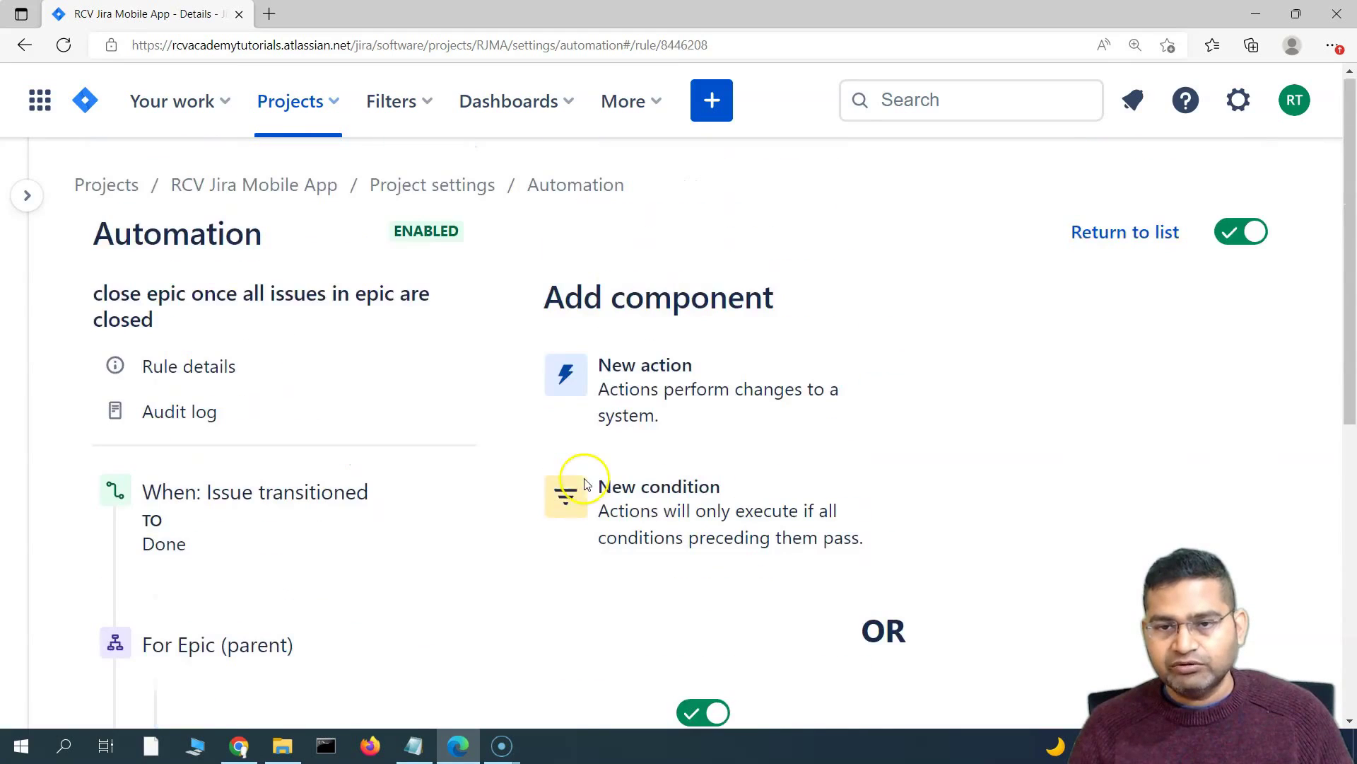
pyautogui.click(434, 185)
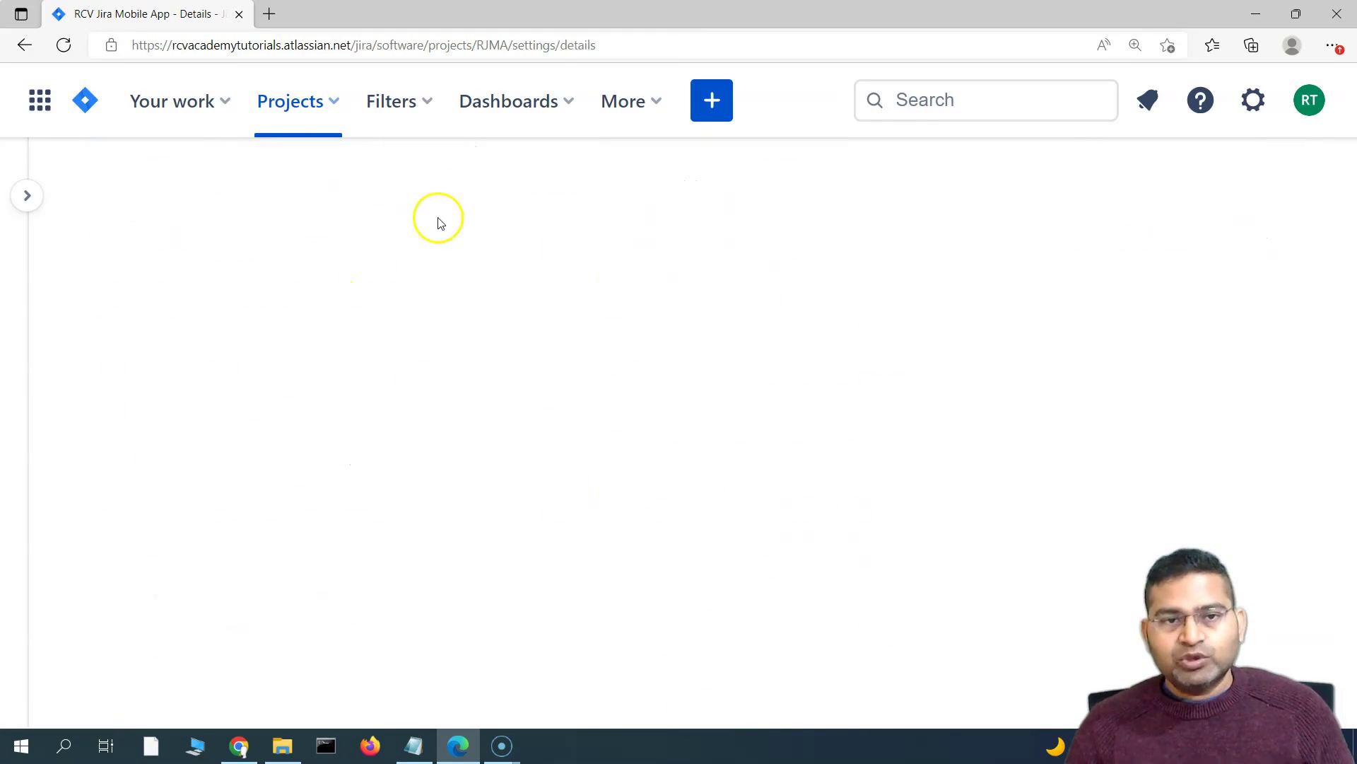
pyautogui.click(710, 104)
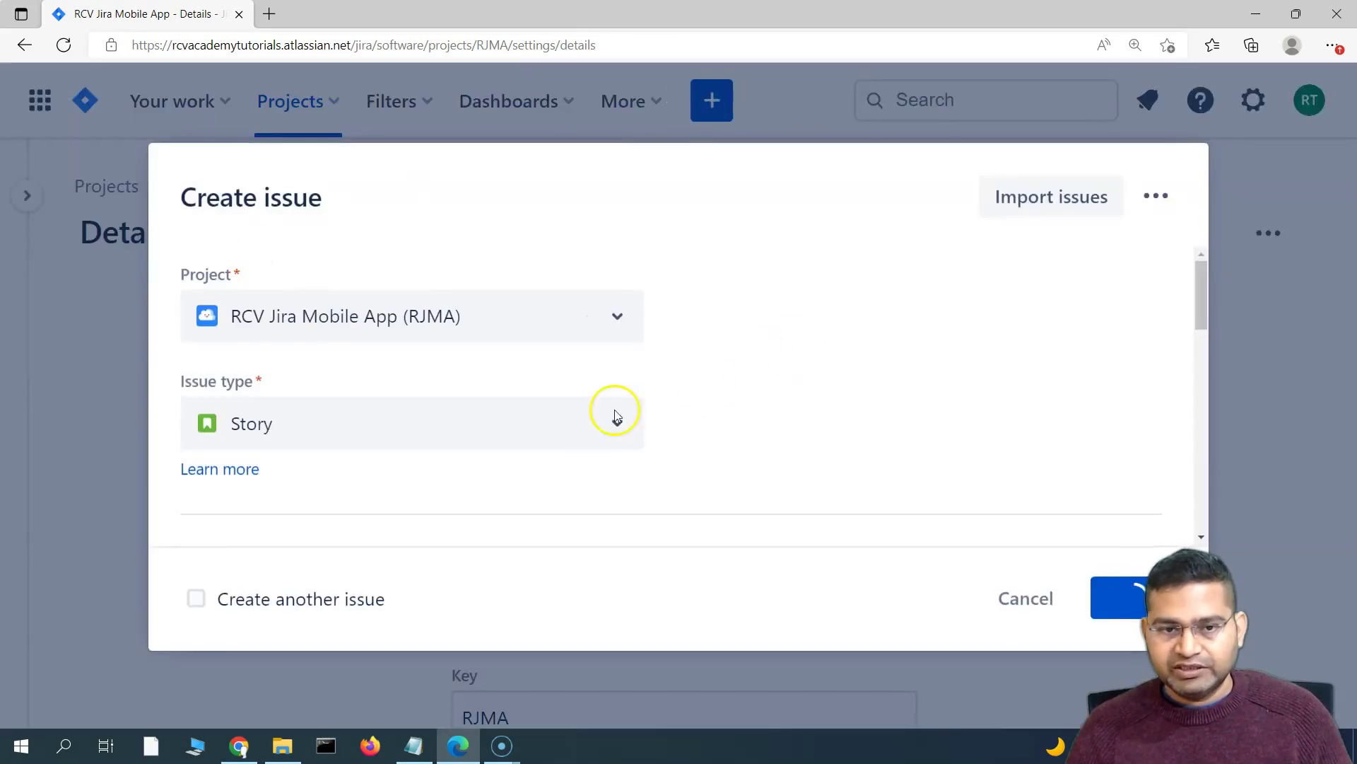
pyautogui.click(618, 431)
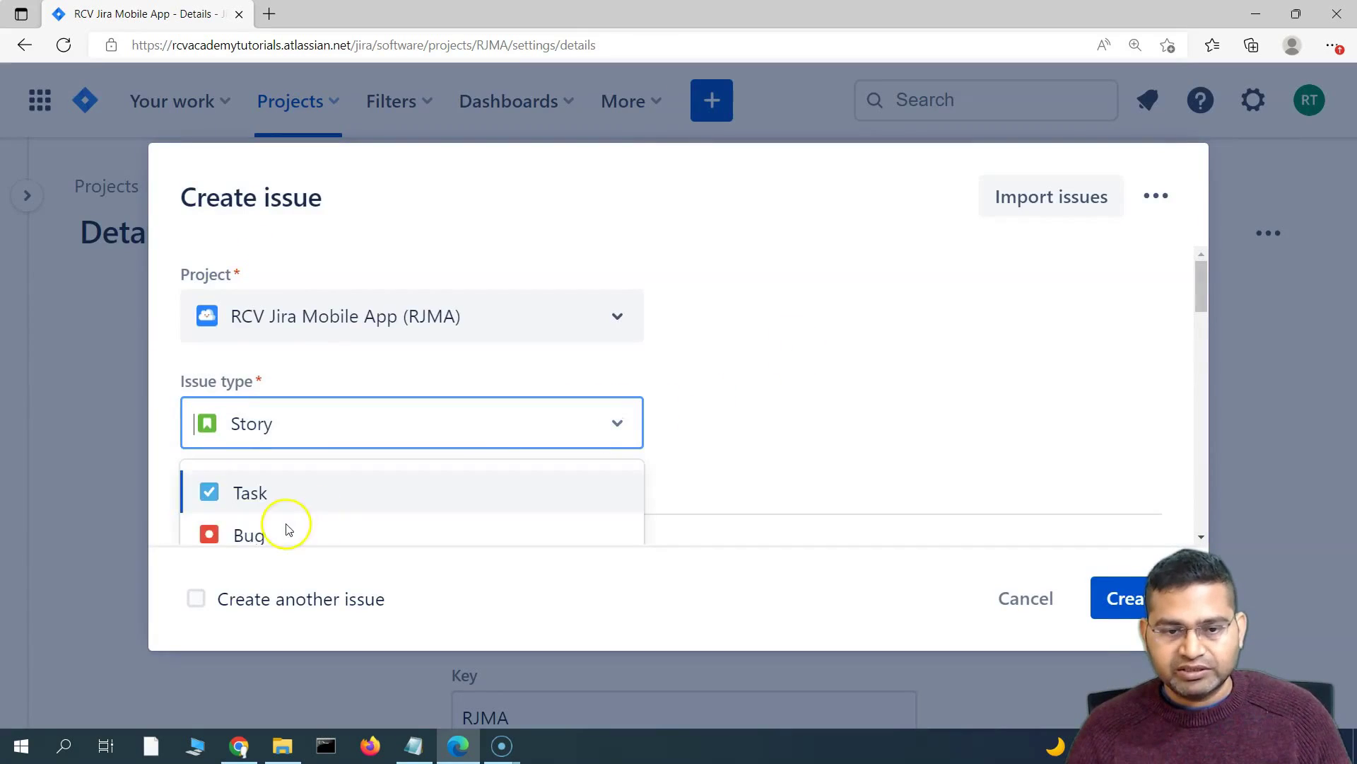
pyautogui.click(321, 490)
# - Give the epic the summary "sample epic", enable Create another issue, and create it
pyautogui.write('sam')
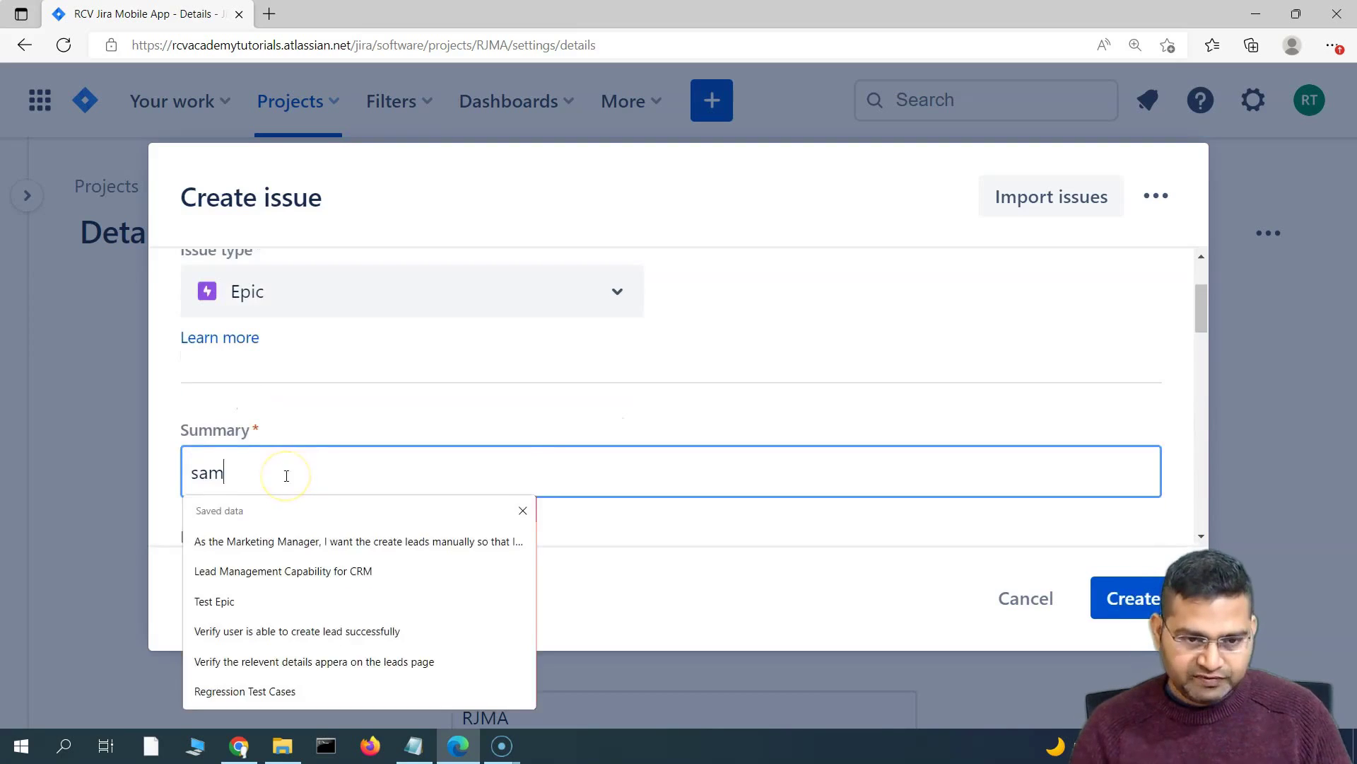
pyautogui.write('pel')
pyautogui.press('BackSpace')
pyautogui.write('le ')
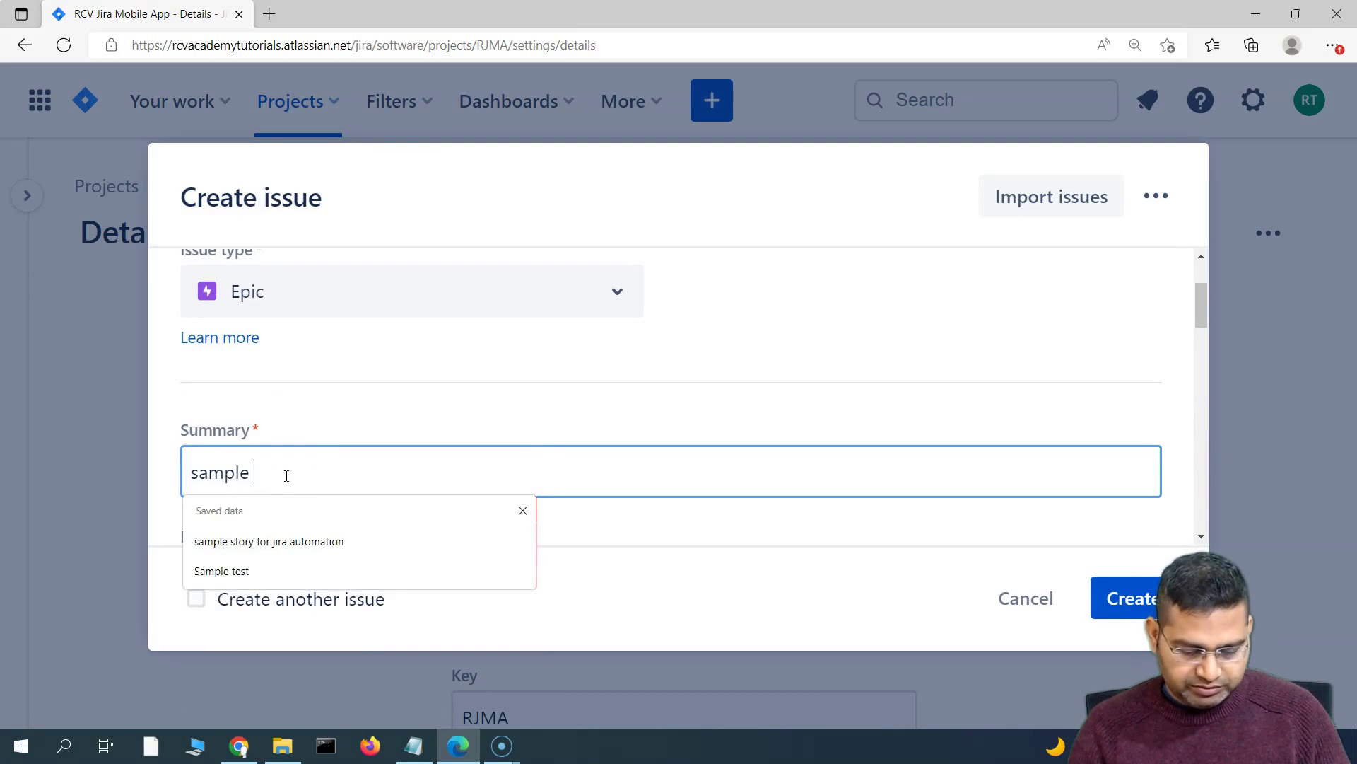
pyautogui.write('epic')
pyautogui.scroll(-3, 255, 523)
pyautogui.click(196, 599)
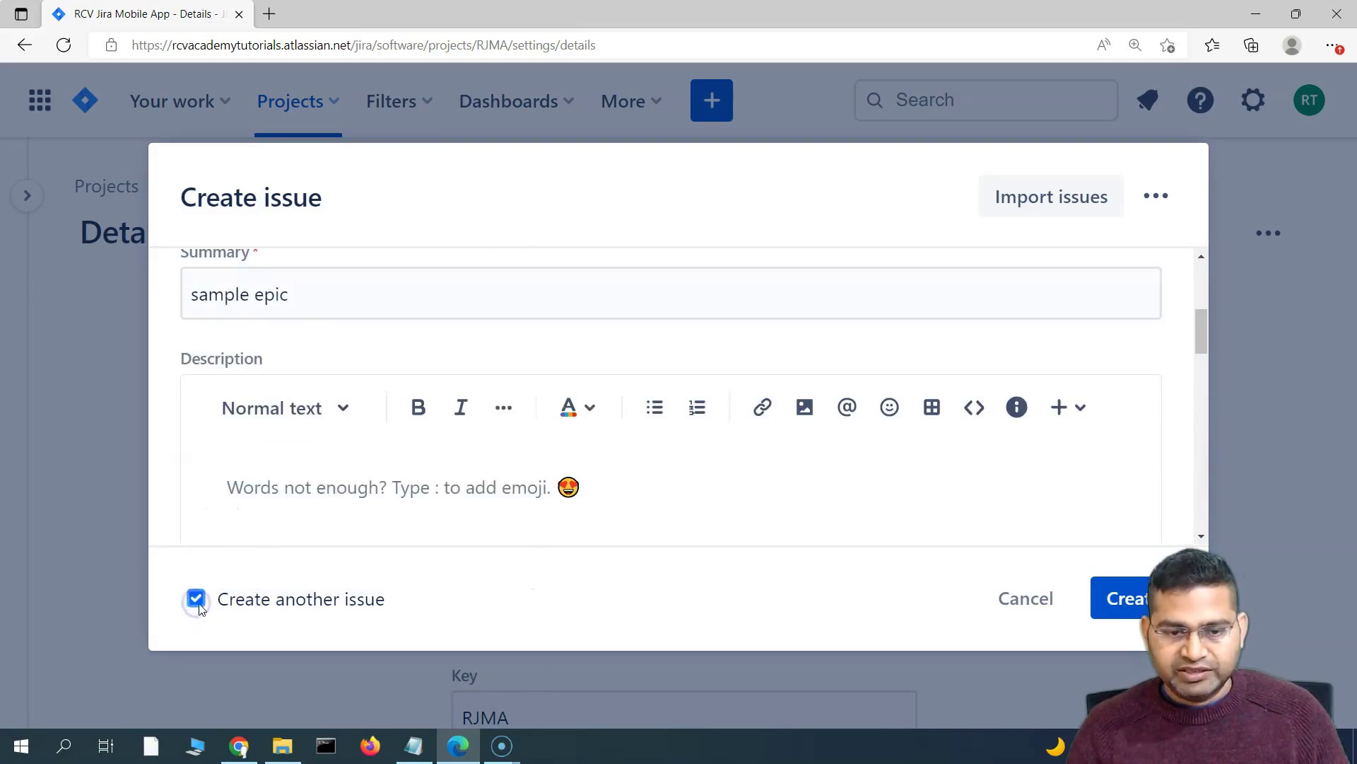
pyautogui.click(1124, 598)
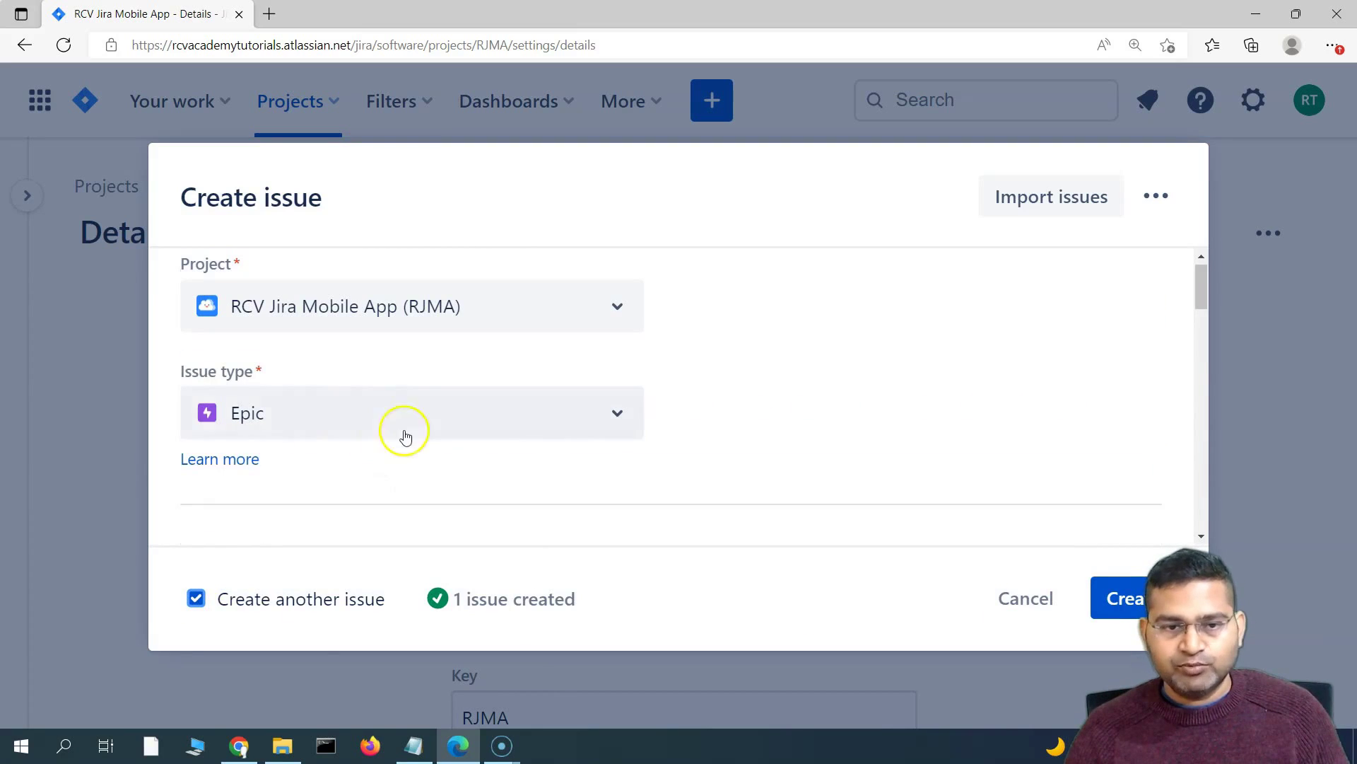
pyautogui.click(357, 421)
pyautogui.click(313, 488)
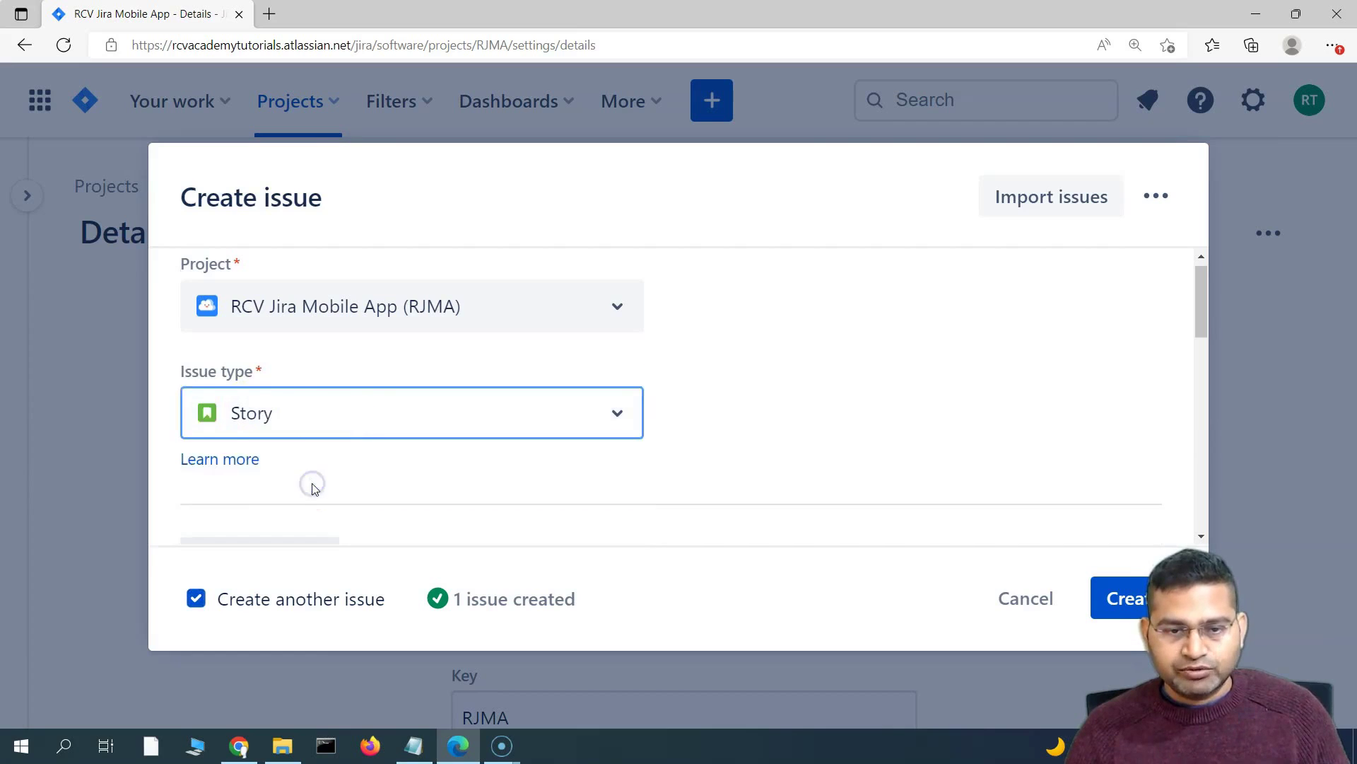
pyautogui.scroll(-2, 312, 480)
pyautogui.click(281, 425)
pyautogui.write('test story')
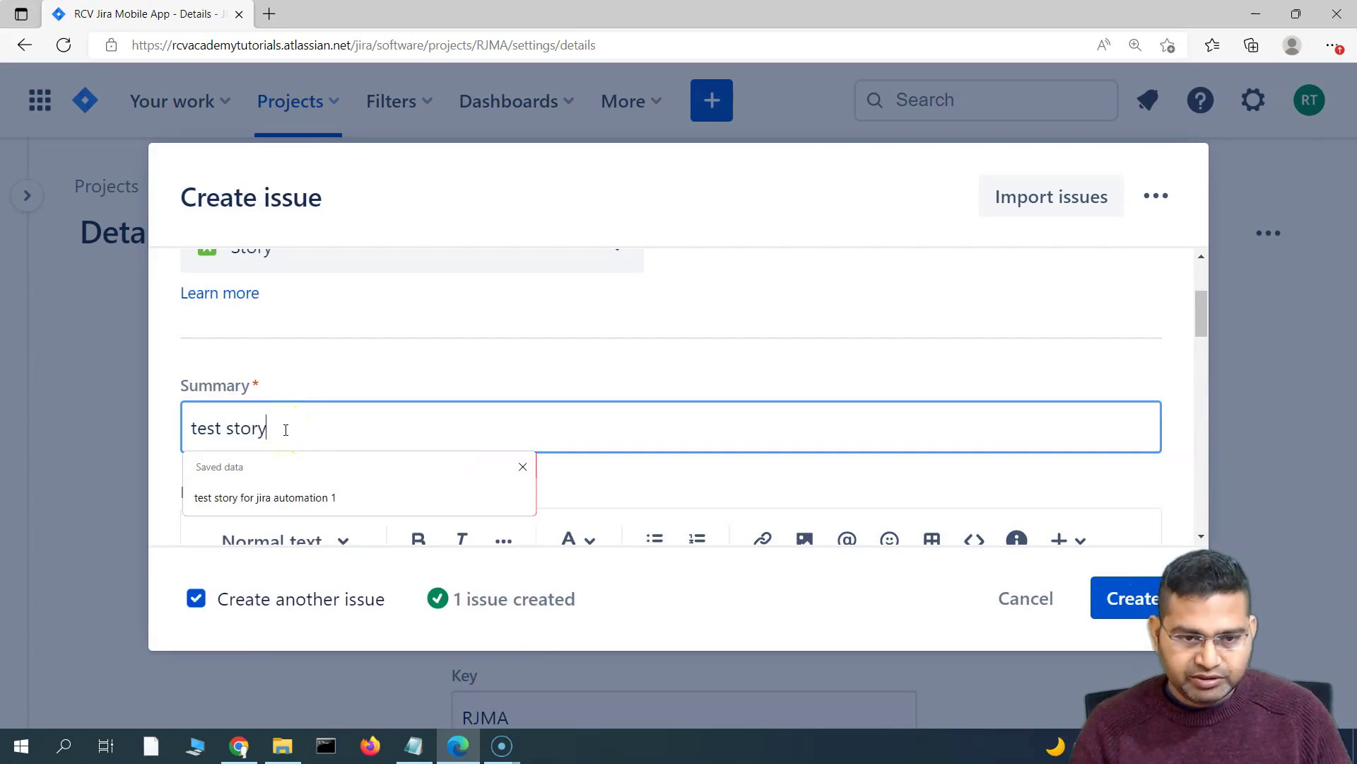
pyautogui.scroll(-5, 425, 453)
pyautogui.scroll(-2, 353, 463)
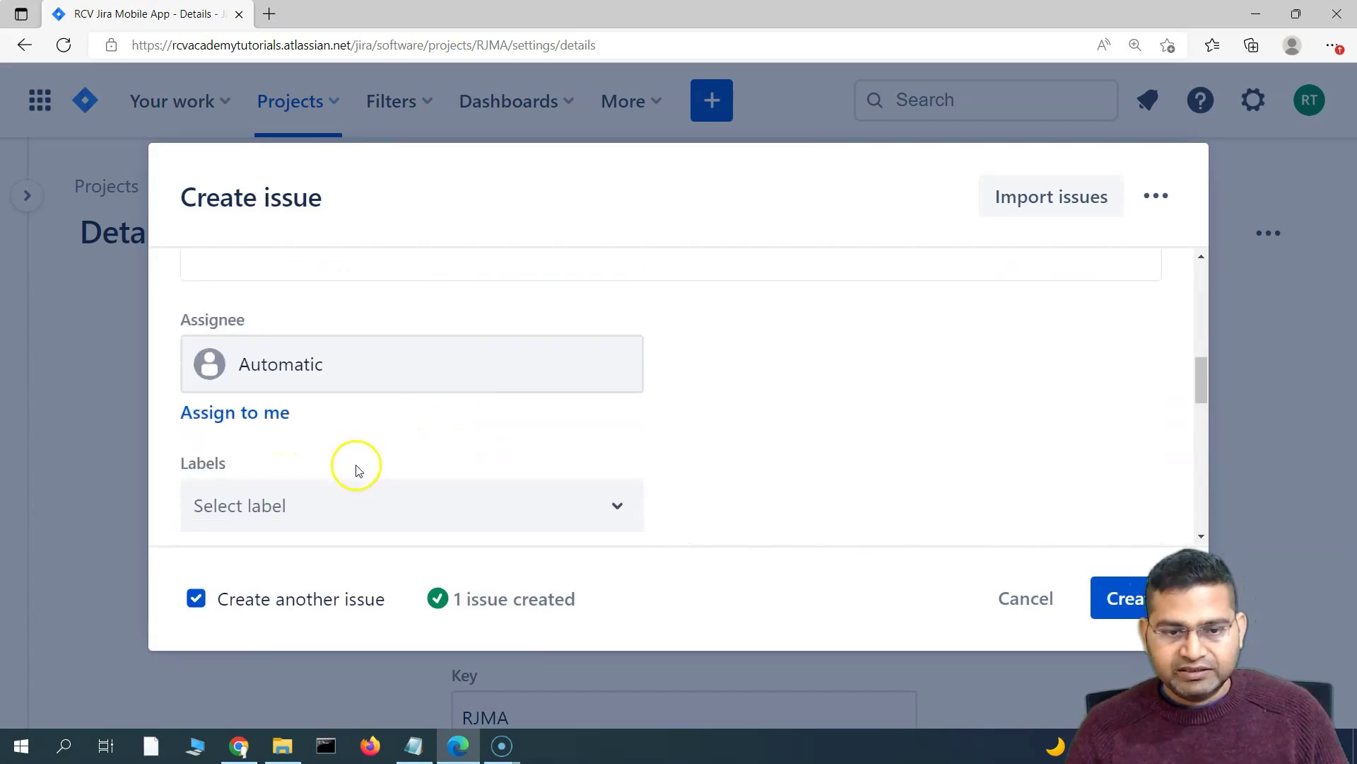
pyautogui.scroll(-6, 359, 468)
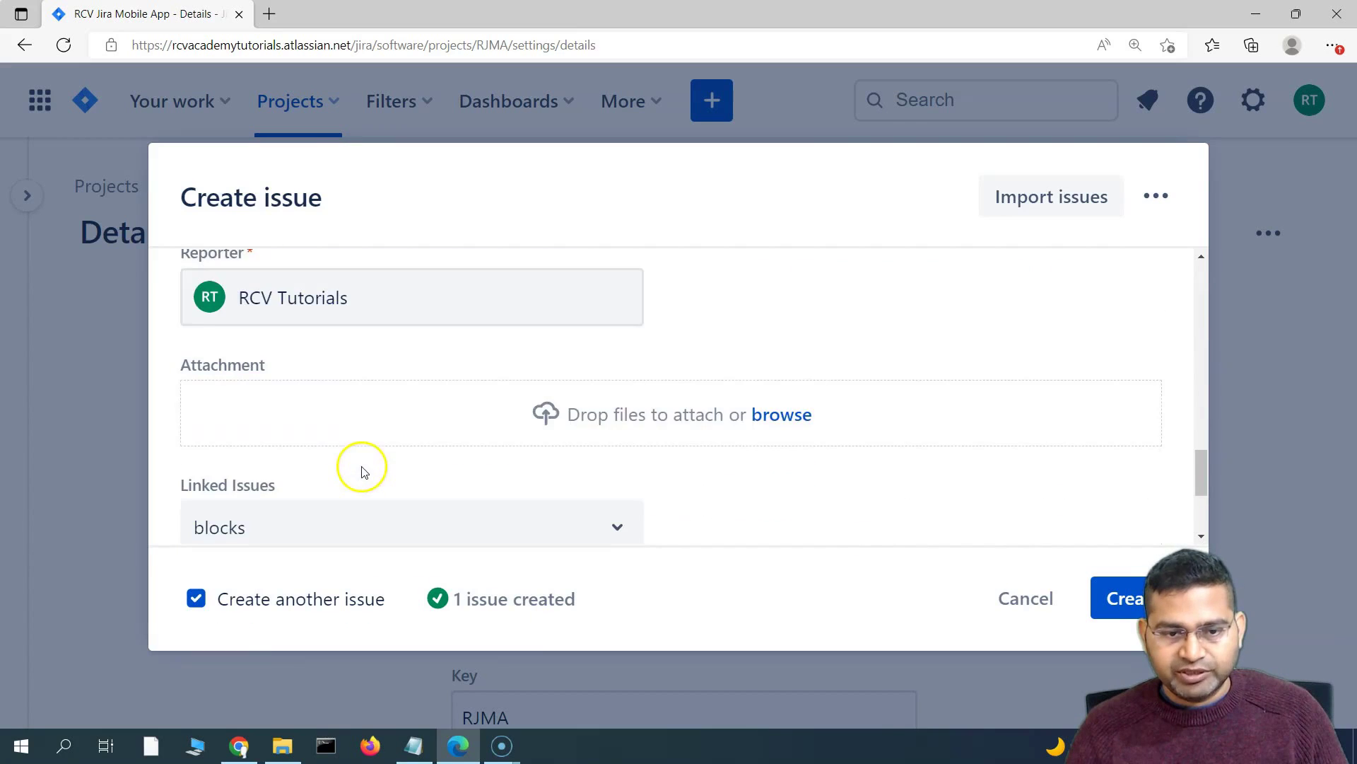
pyautogui.click(329, 415)
pyautogui.click(391, 606)
pyautogui.click(354, 483)
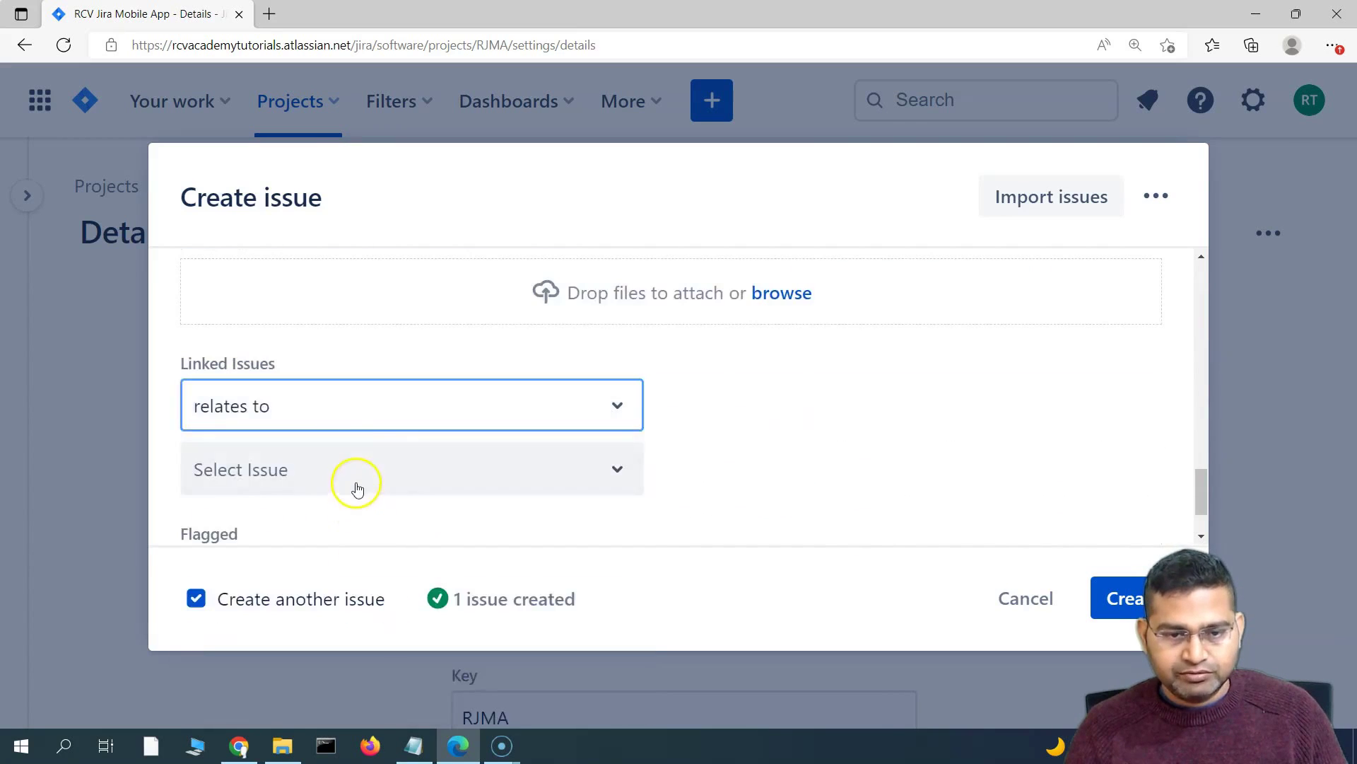
pyautogui.middleClick(519, 606)
pyautogui.click(369, 15)
pyautogui.click(127, 8)
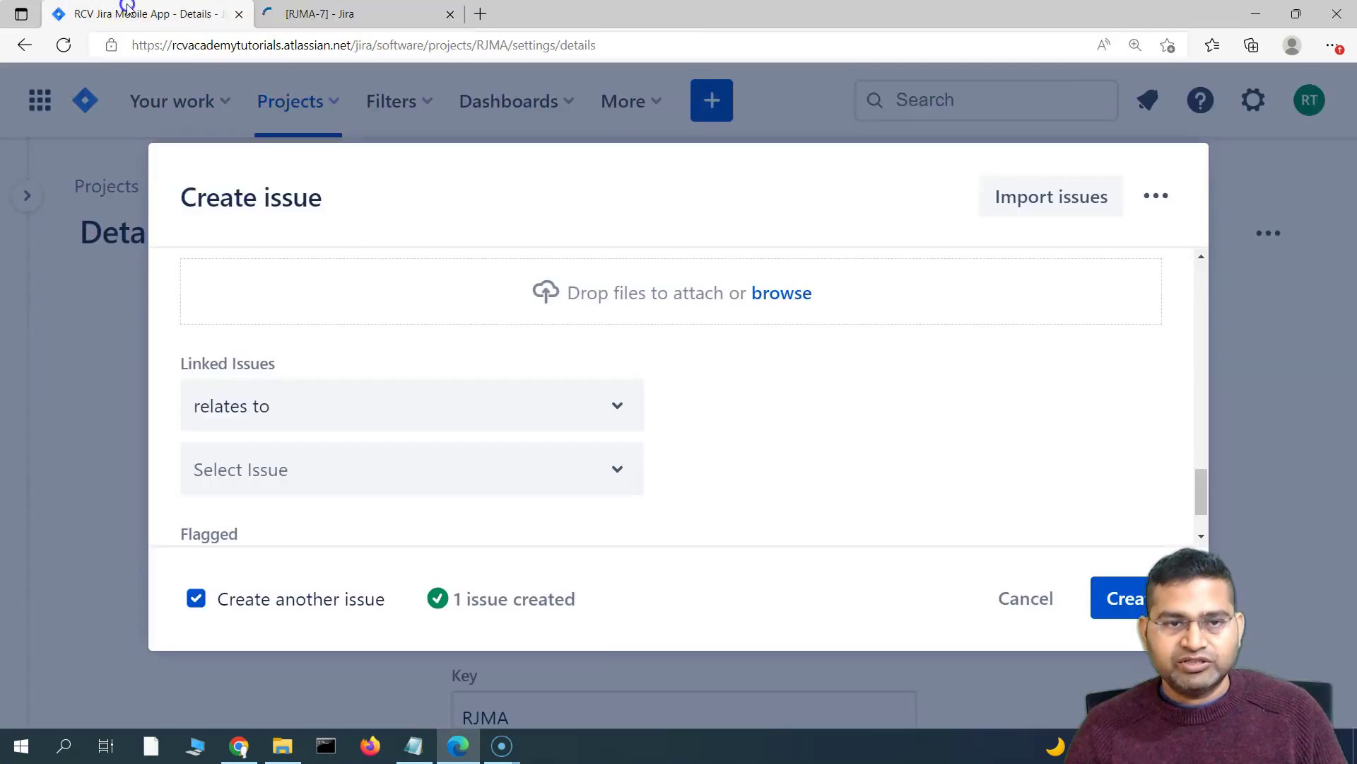
pyautogui.click(273, 468)
pyautogui.write('rjma-')
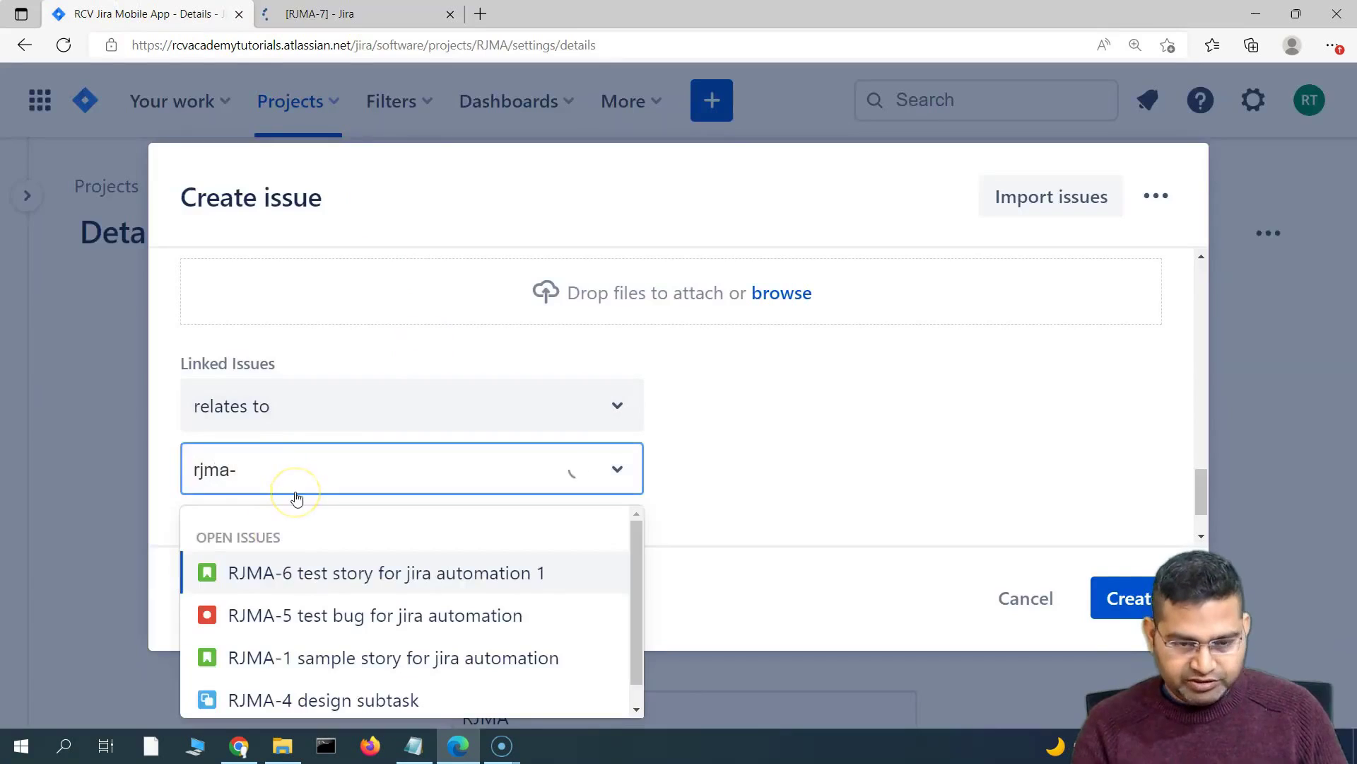
pyautogui.write('7')
pyautogui.press('Return')
pyautogui.click(1034, 608)
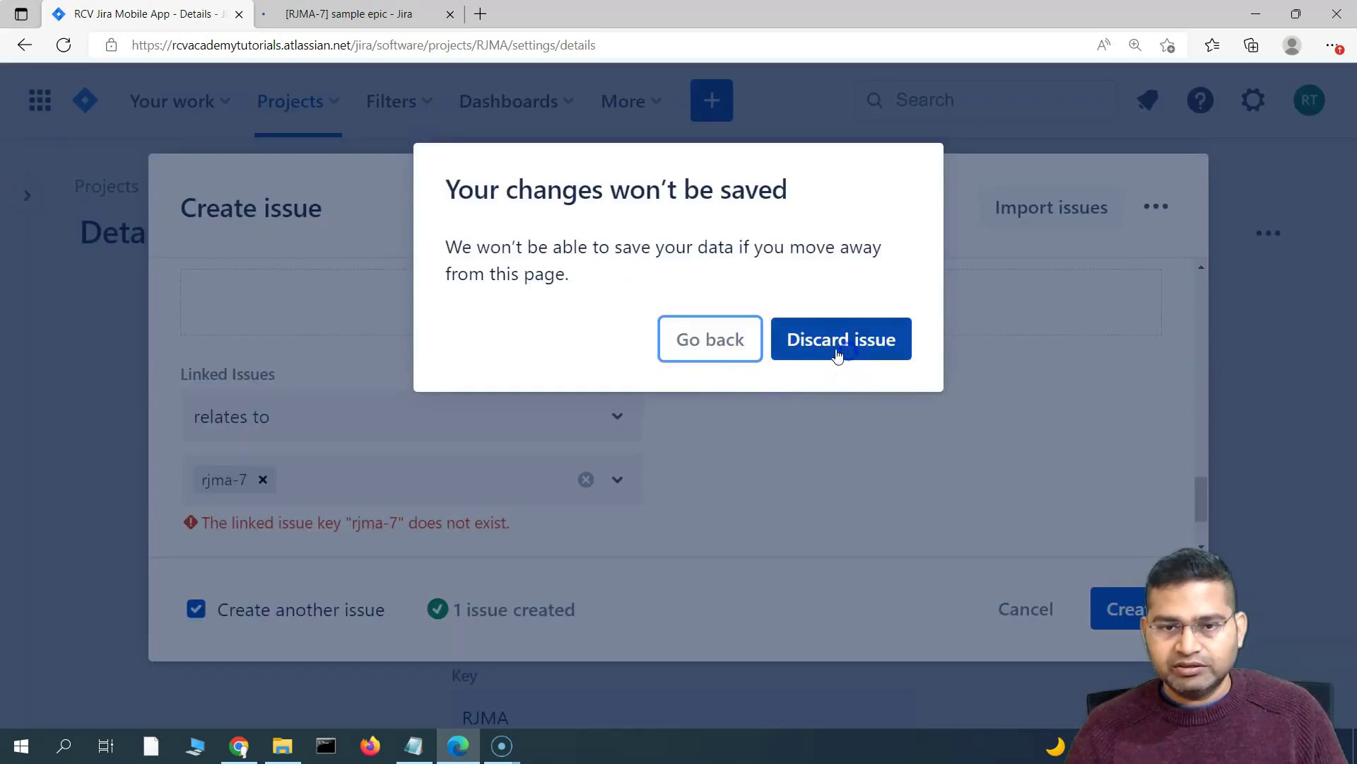
pyautogui.click(832, 345)
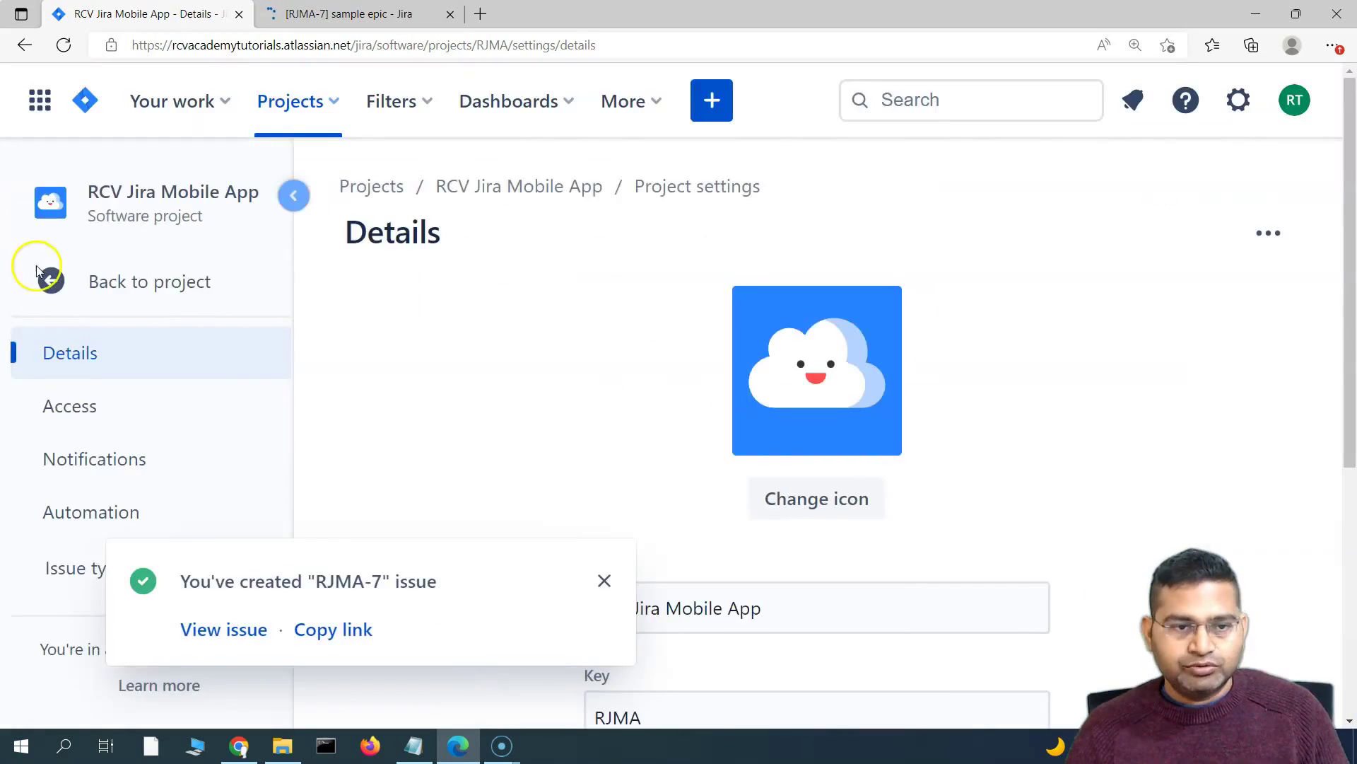
# - Dismiss the issue-created notification, leave the project settings and open the project's backlog
pyautogui.scroll(-3, 138, 452)
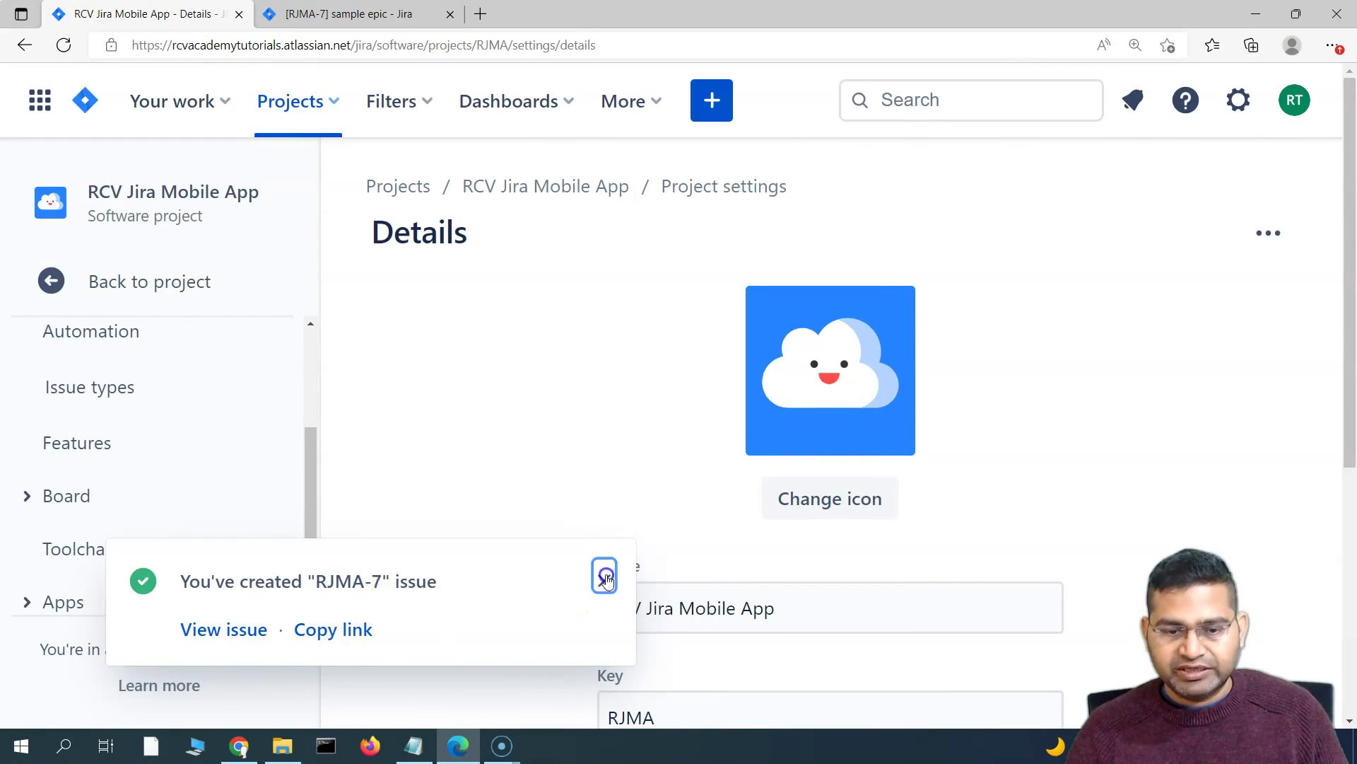
pyautogui.click(604, 582)
pyautogui.scroll(3, 152, 524)
pyautogui.click(17, 281)
pyautogui.click(136, 371)
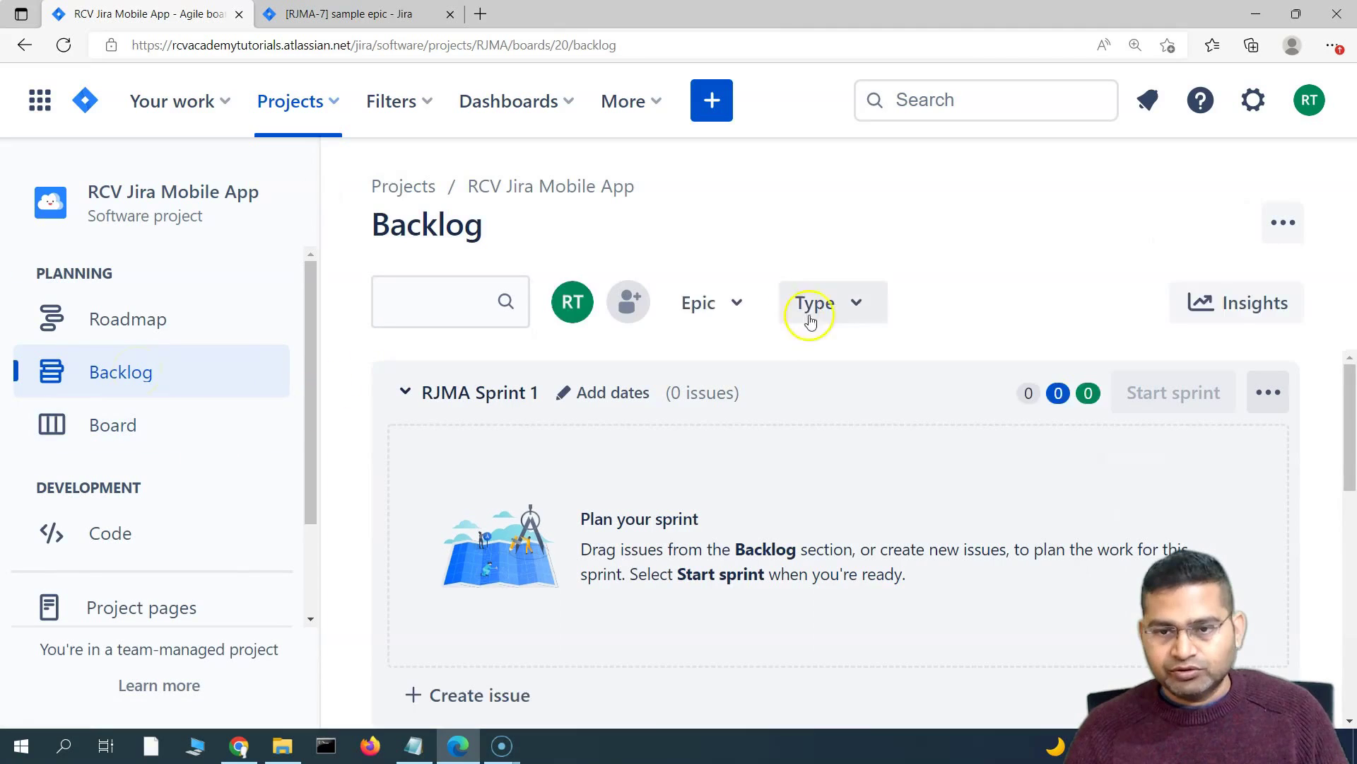
# - Show the epic panel in the backlog, filter by sample epic and collapse the project sidebar
pyautogui.click(743, 309)
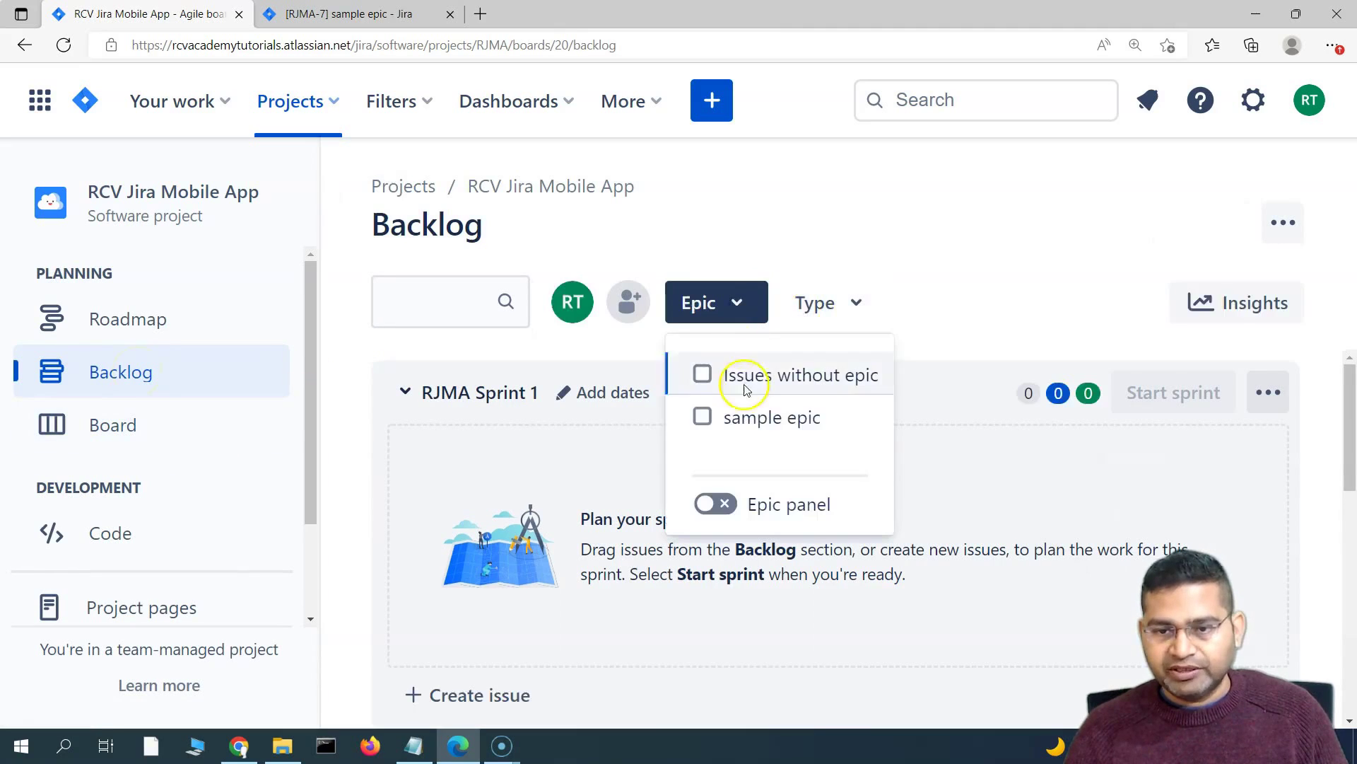
pyautogui.click(719, 503)
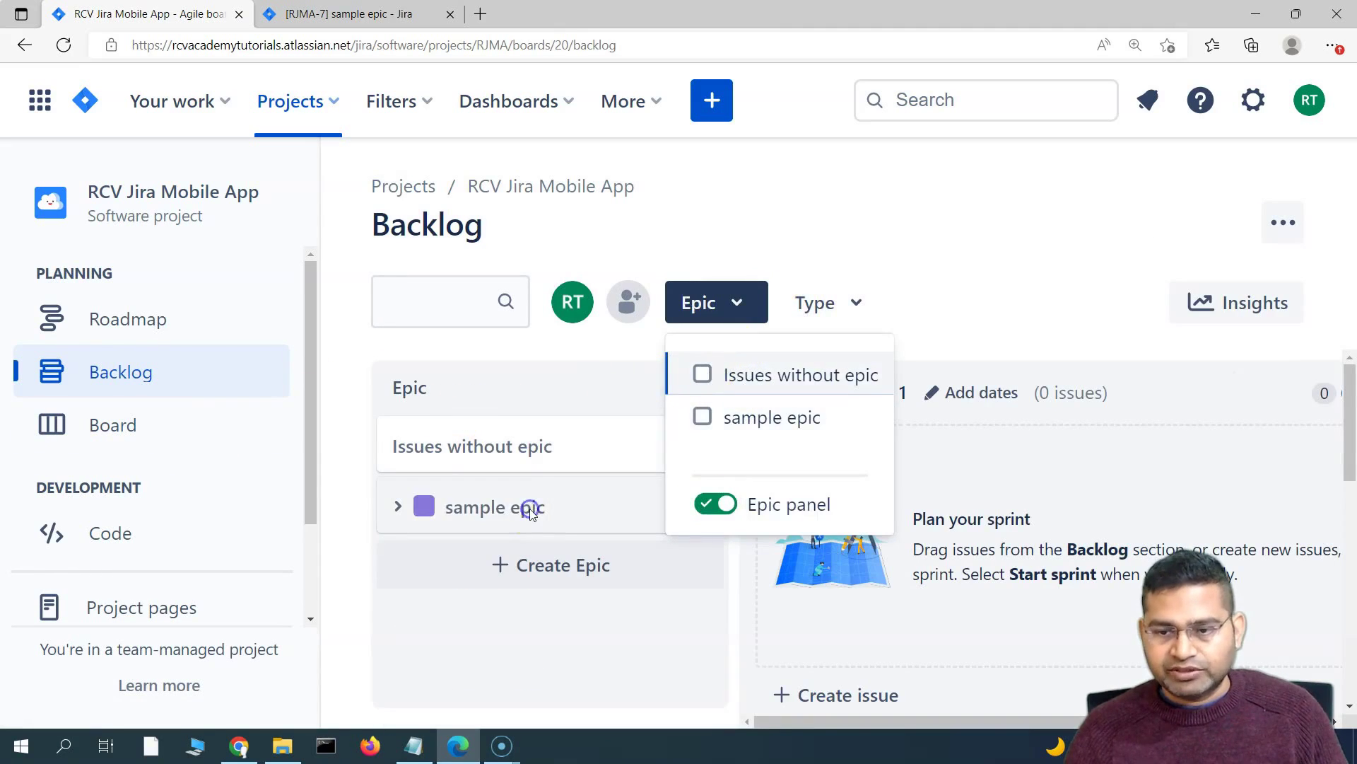
pyautogui.click(534, 508)
pyautogui.moveTo(318, 449); pyautogui.dragTo(106, 460)
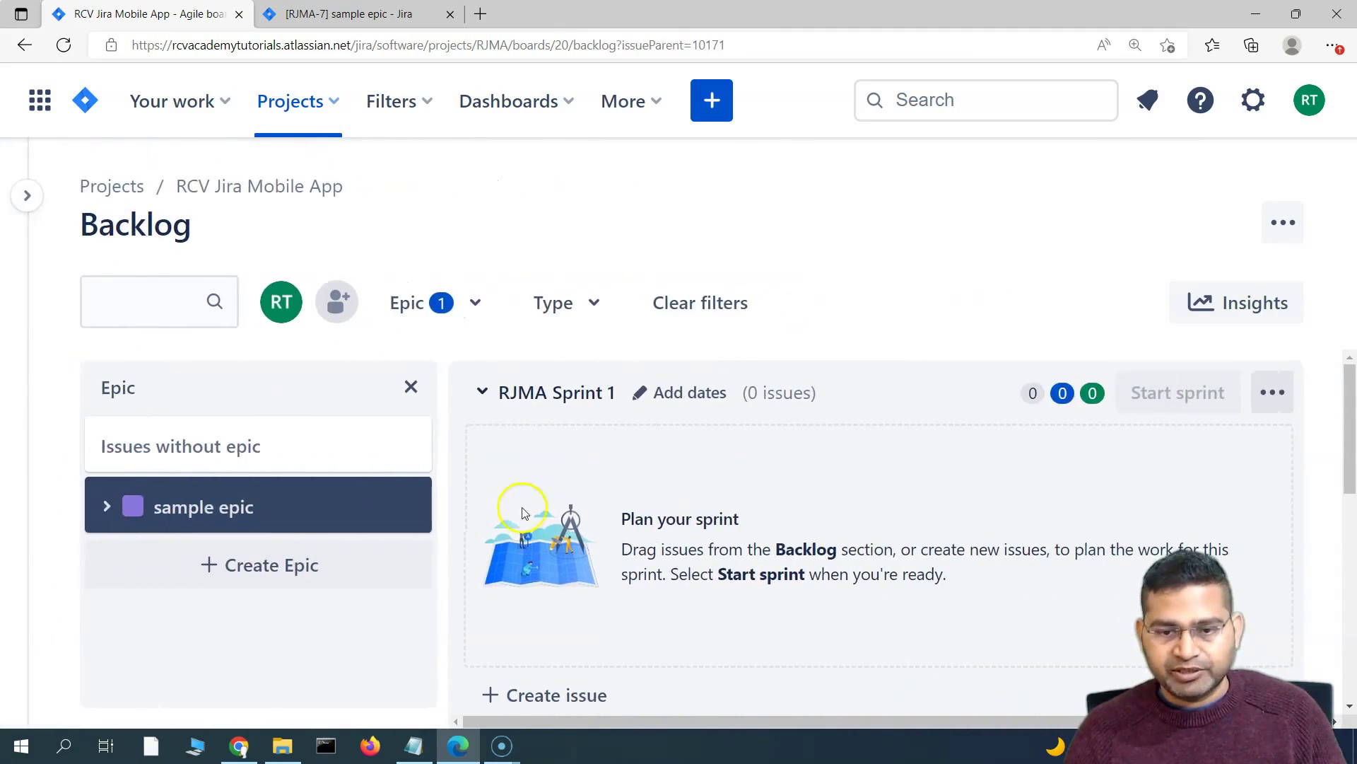
# - Create a story named "test story" in RJMA Sprint 1 under the sample epic
pyautogui.scroll(-2, 556, 543)
pyautogui.click(556, 539)
pyautogui.write('te')
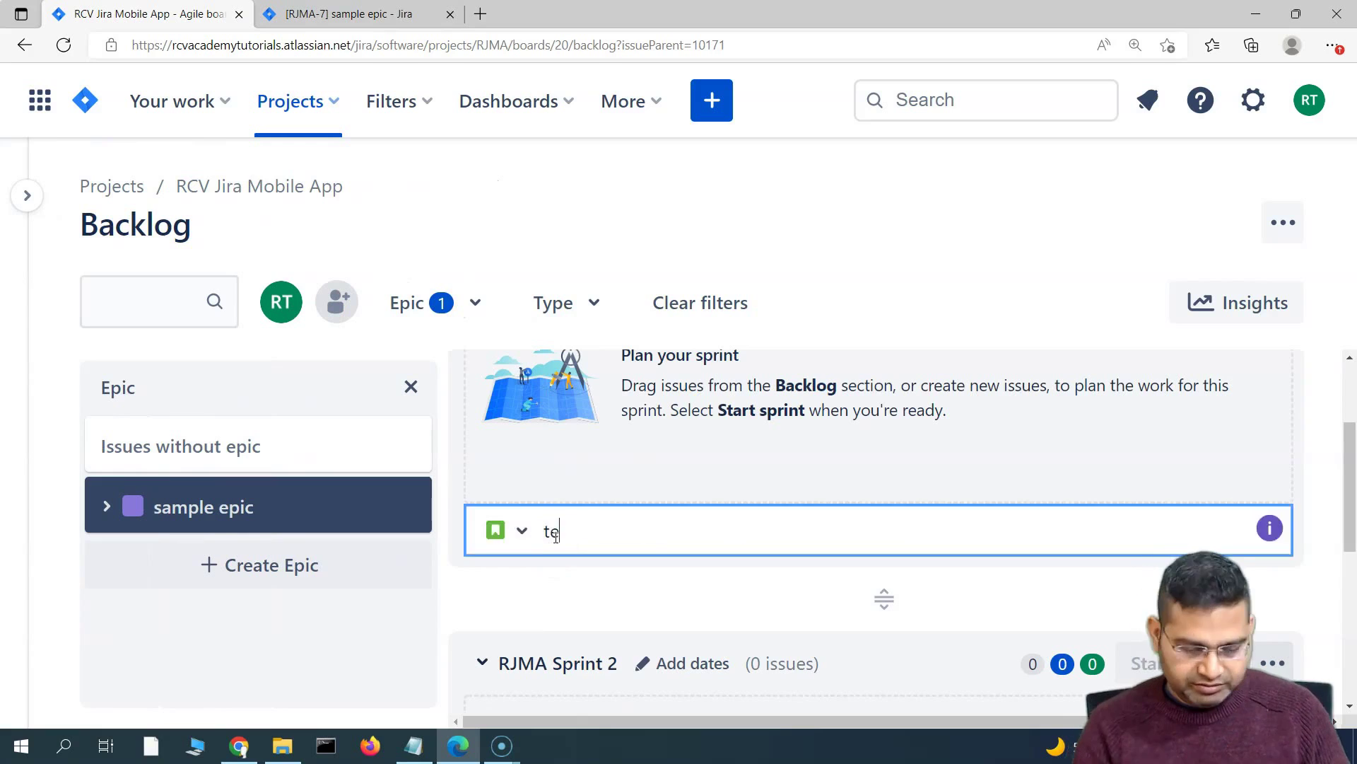
pyautogui.write('st story')
pyautogui.press('Return')
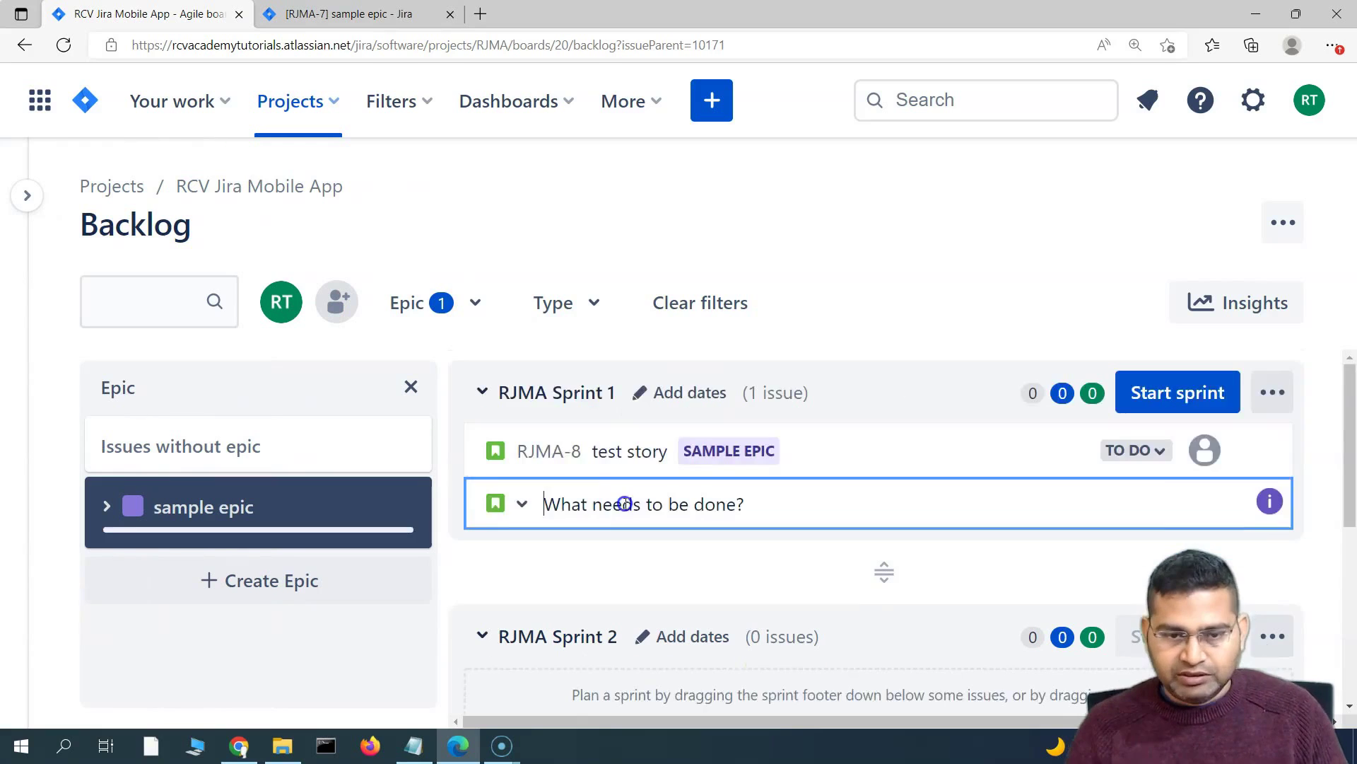
# - Add a bug named "test bug" and a task named "test task" to RJMA Sprint 1 under the sample epic
pyautogui.write('test')
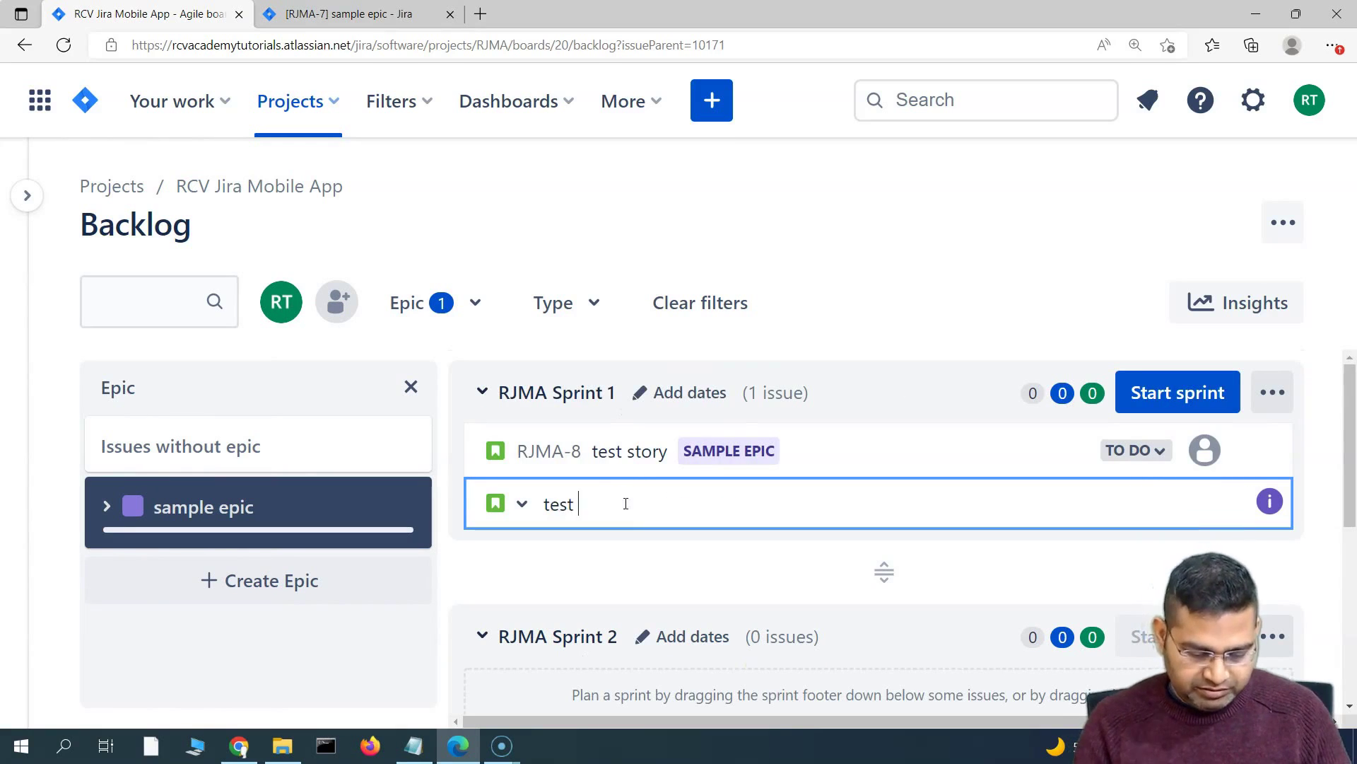
pyautogui.write(' bug')
pyautogui.press('Return')
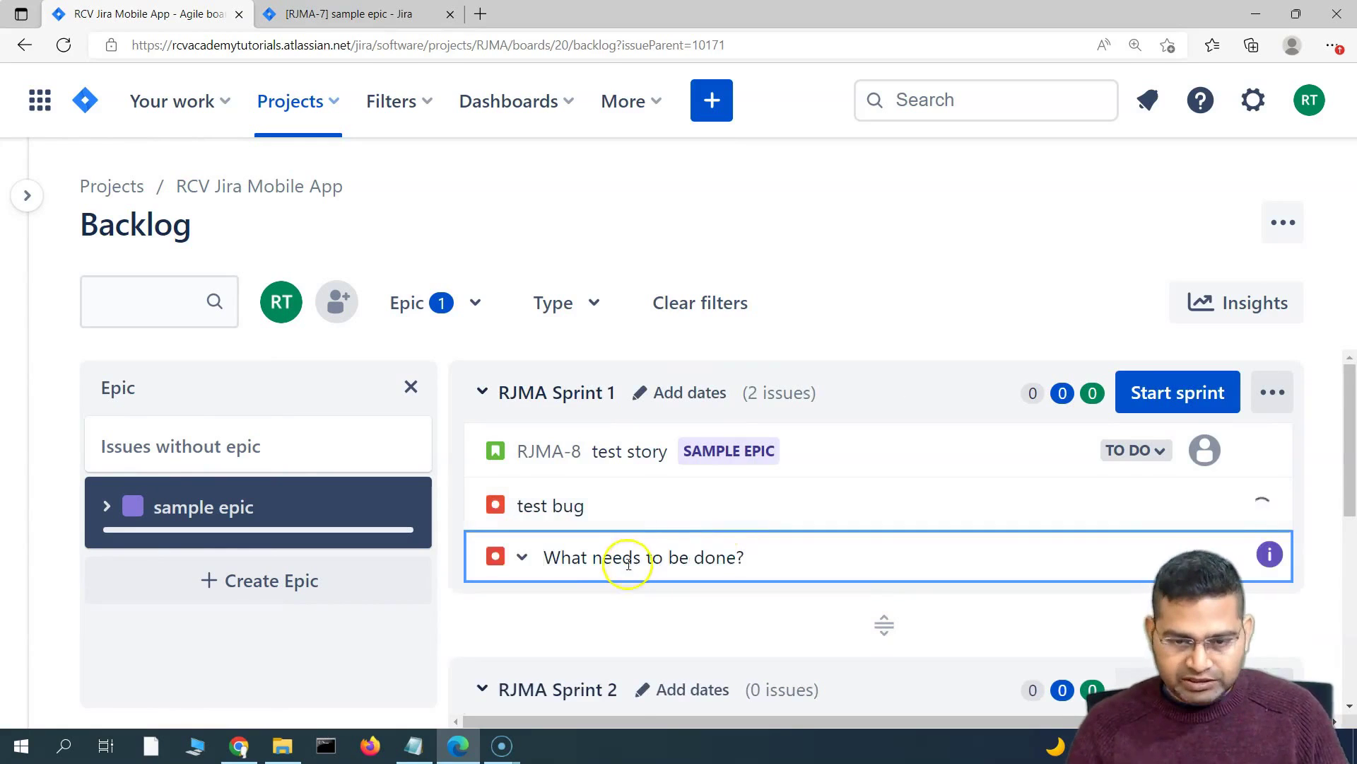
pyautogui.write('test task')
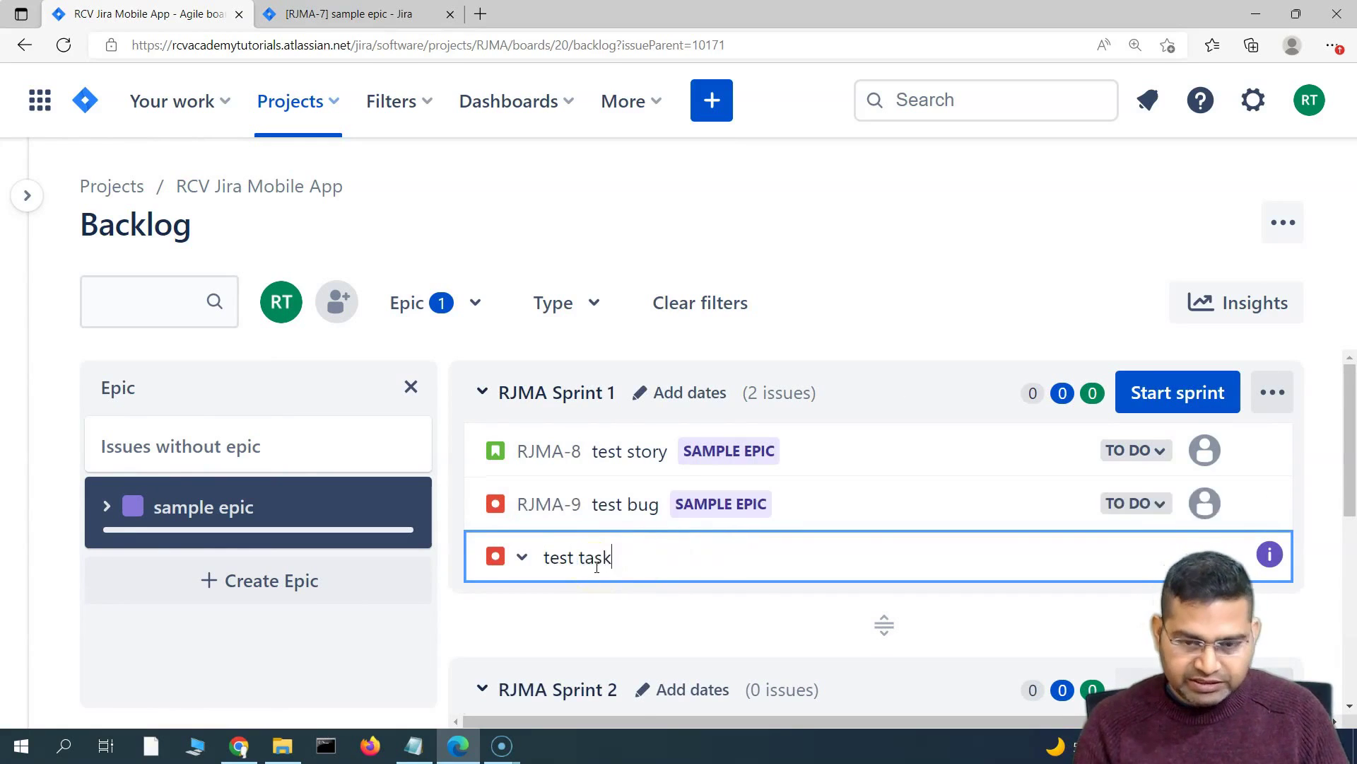
pyautogui.click(522, 557)
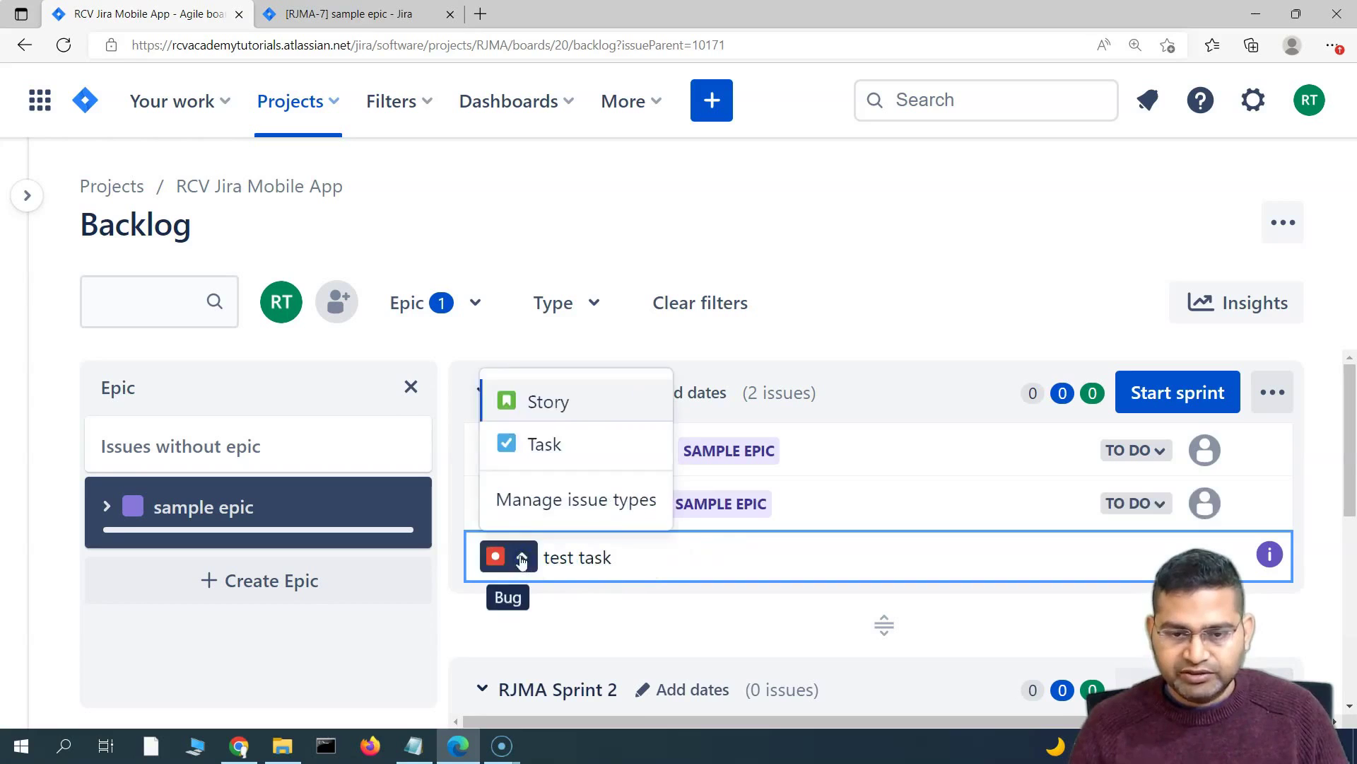
pyautogui.click(535, 446)
pyautogui.press('Return')
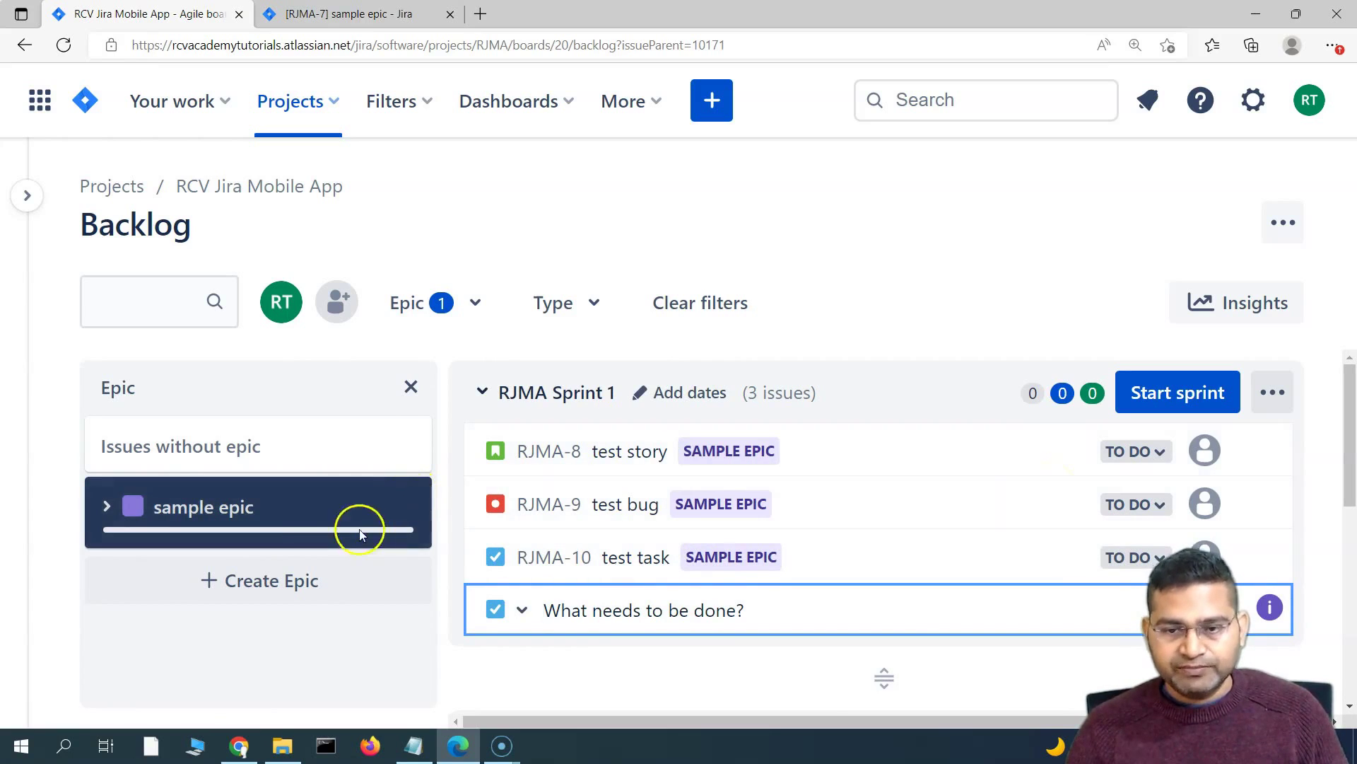
# - Expand the sample epic in the epic panel, view test story's details and open its parent epic RJMA-7 in a new tab
pyautogui.click(106, 507)
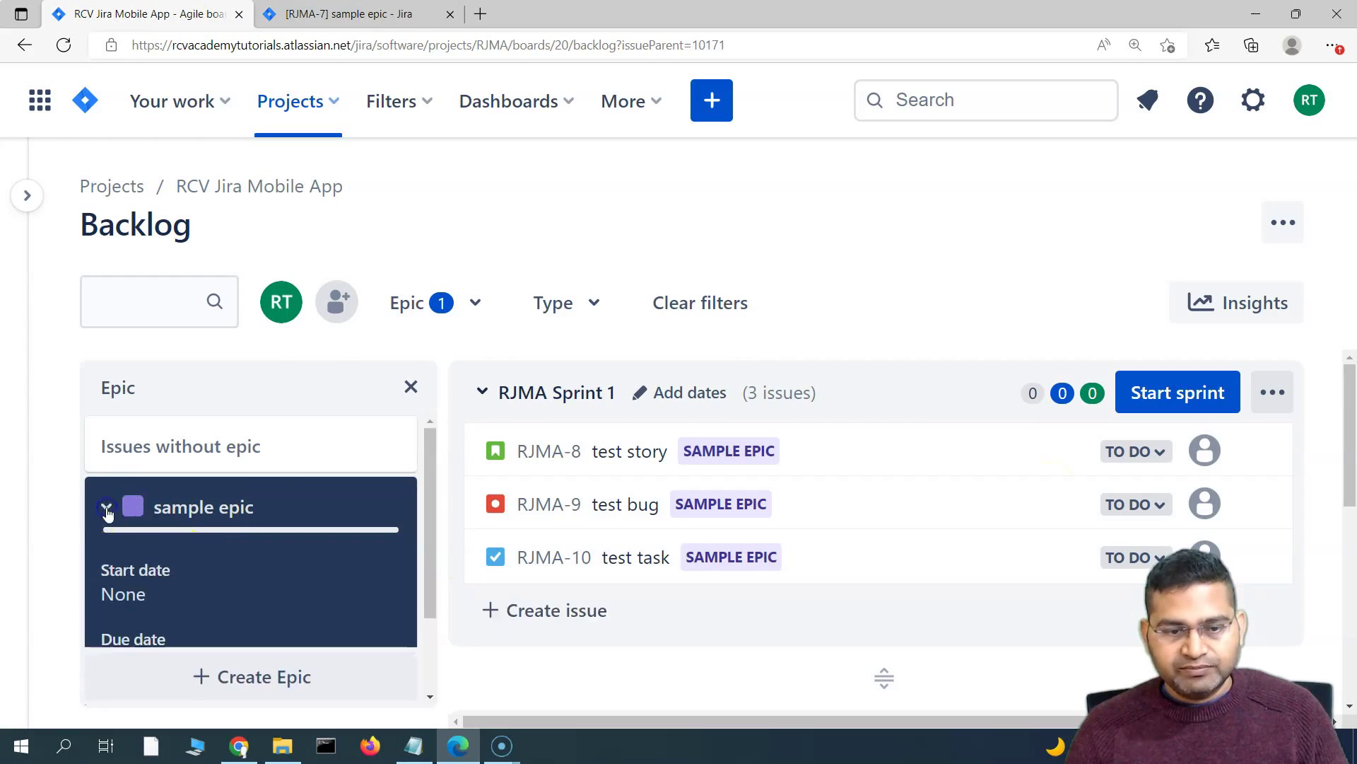
pyautogui.scroll(-3, 192, 588)
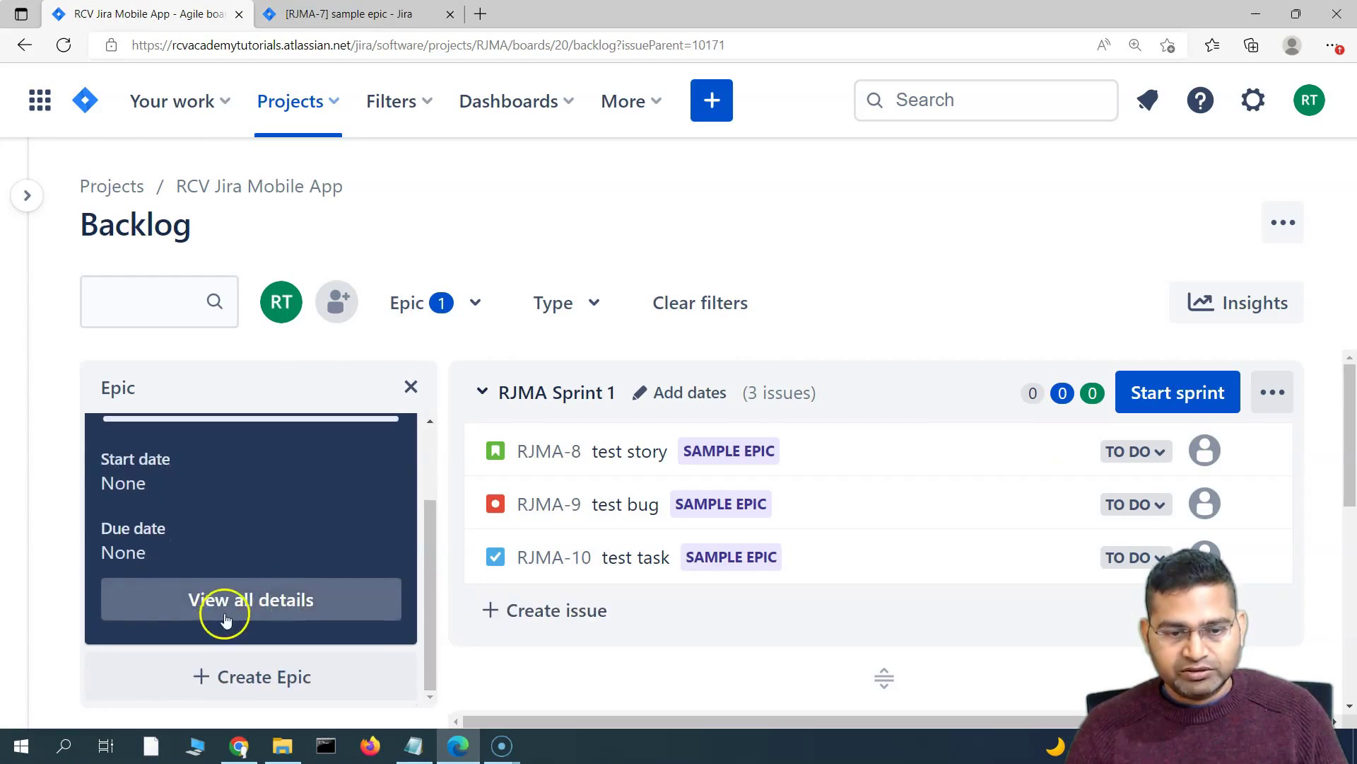
pyautogui.scroll(3, 215, 601)
pyautogui.click(211, 596)
pyautogui.click(774, 452)
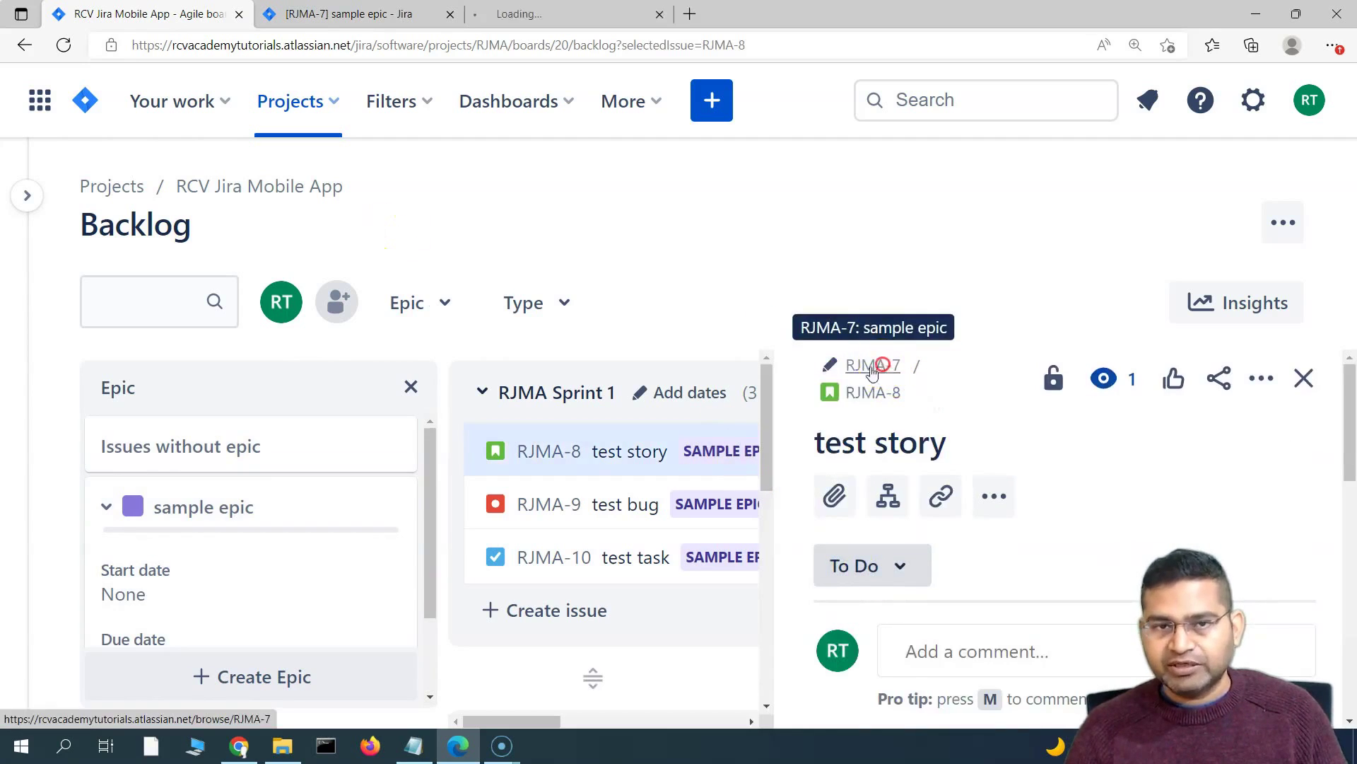
# - Close the test story details and set the story's status to Done in the backlog
pyautogui.click(1313, 383)
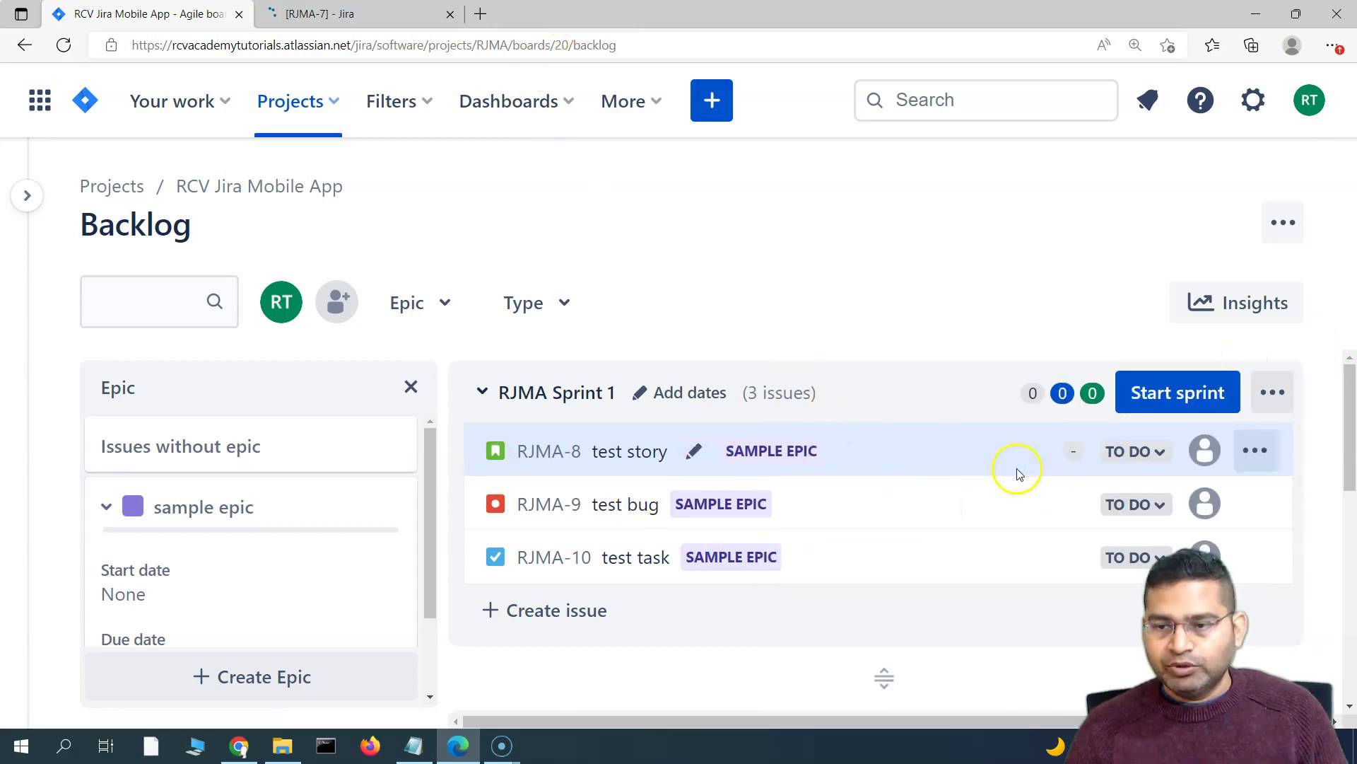
pyautogui.click(1162, 453)
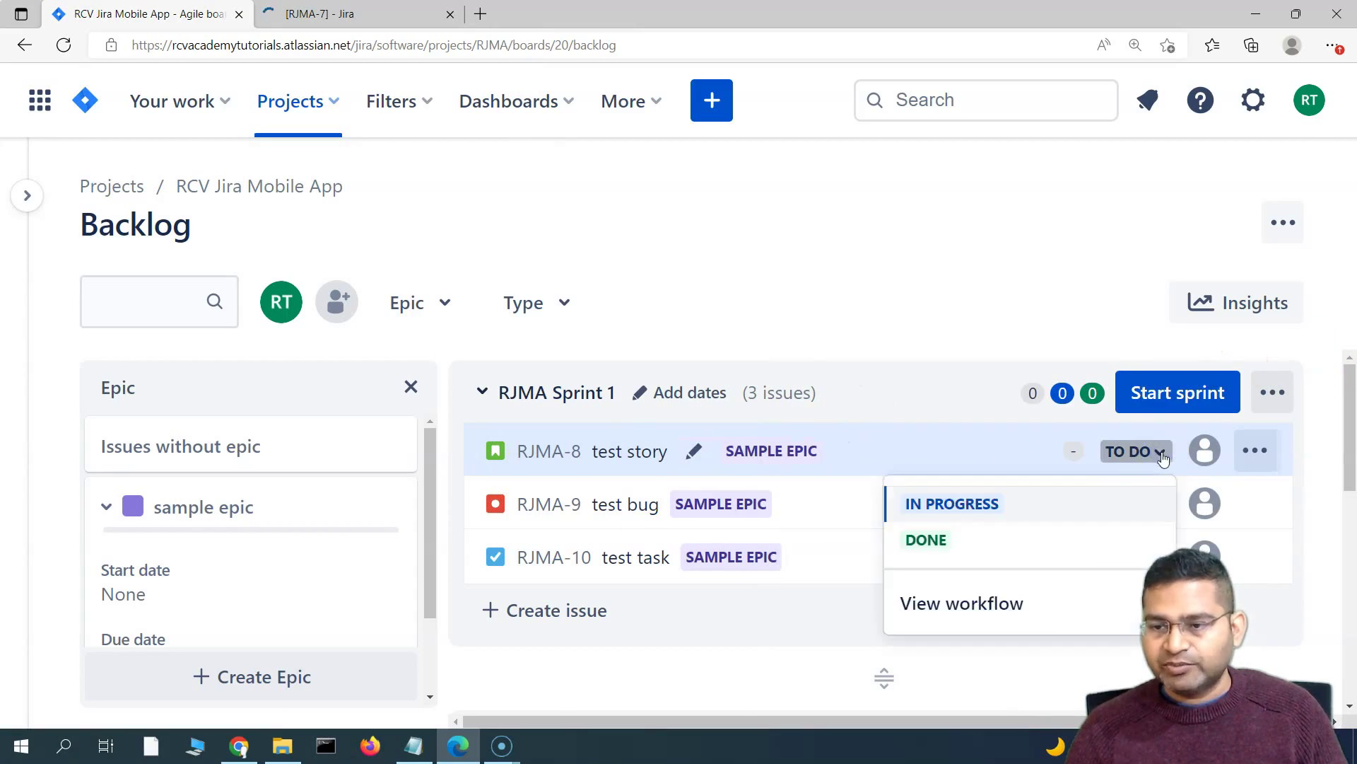
pyautogui.click(927, 540)
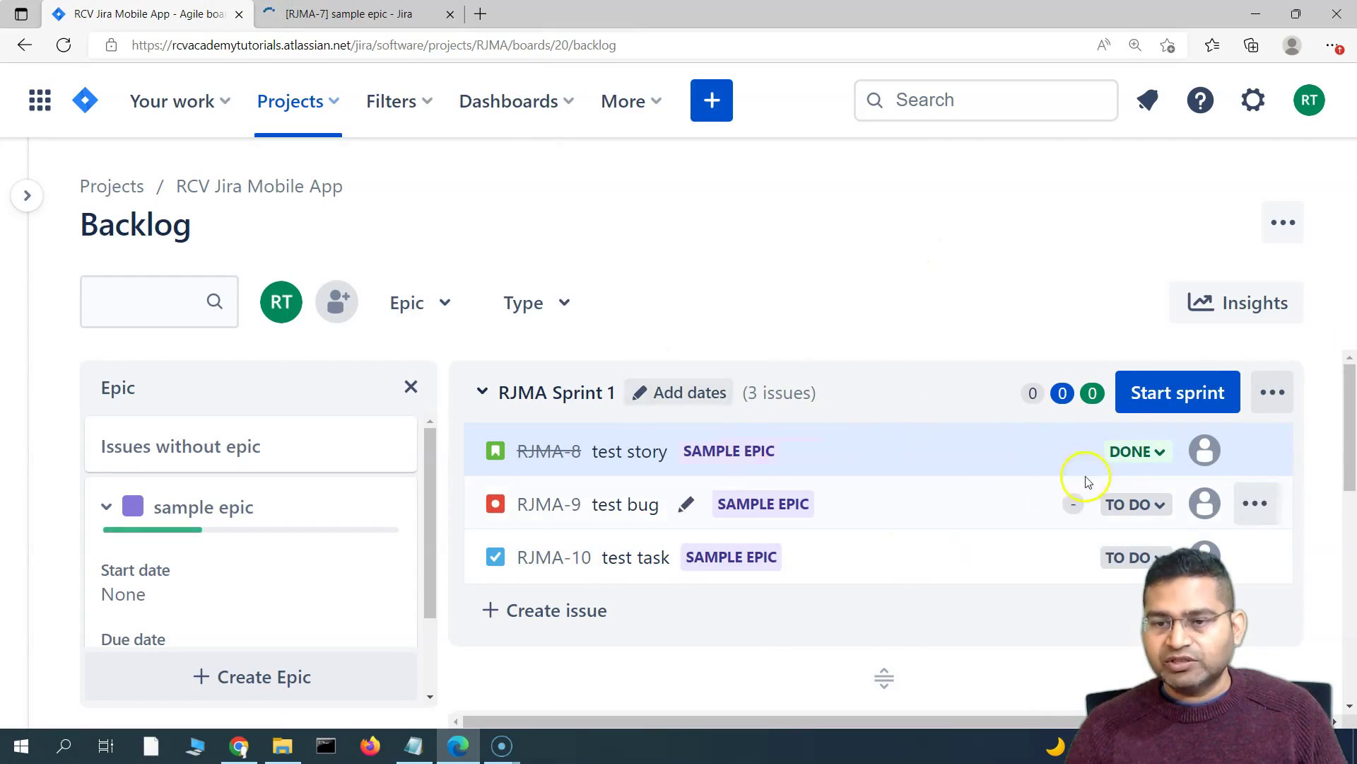
# - Check the sample epic's status and child issues on its reloaded page
pyautogui.click(346, 18)
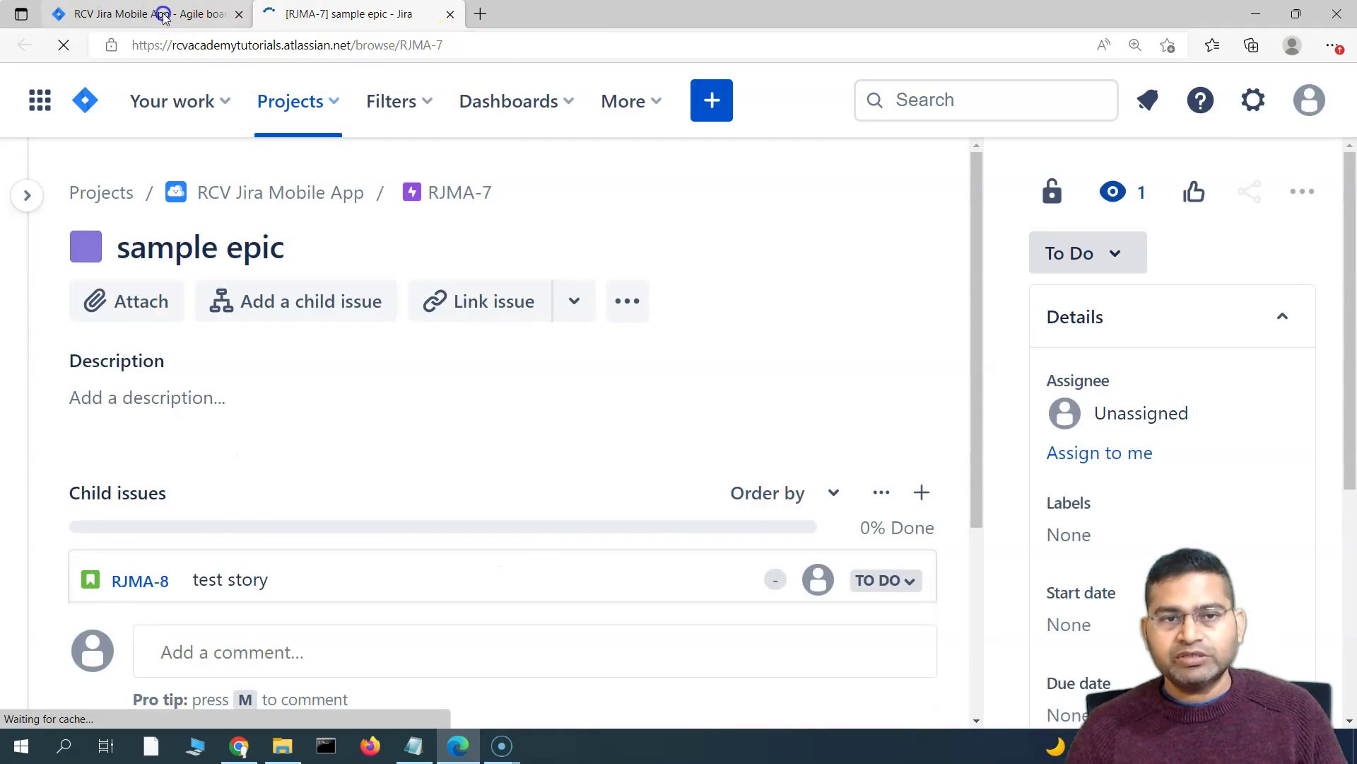
pyautogui.click(163, 15)
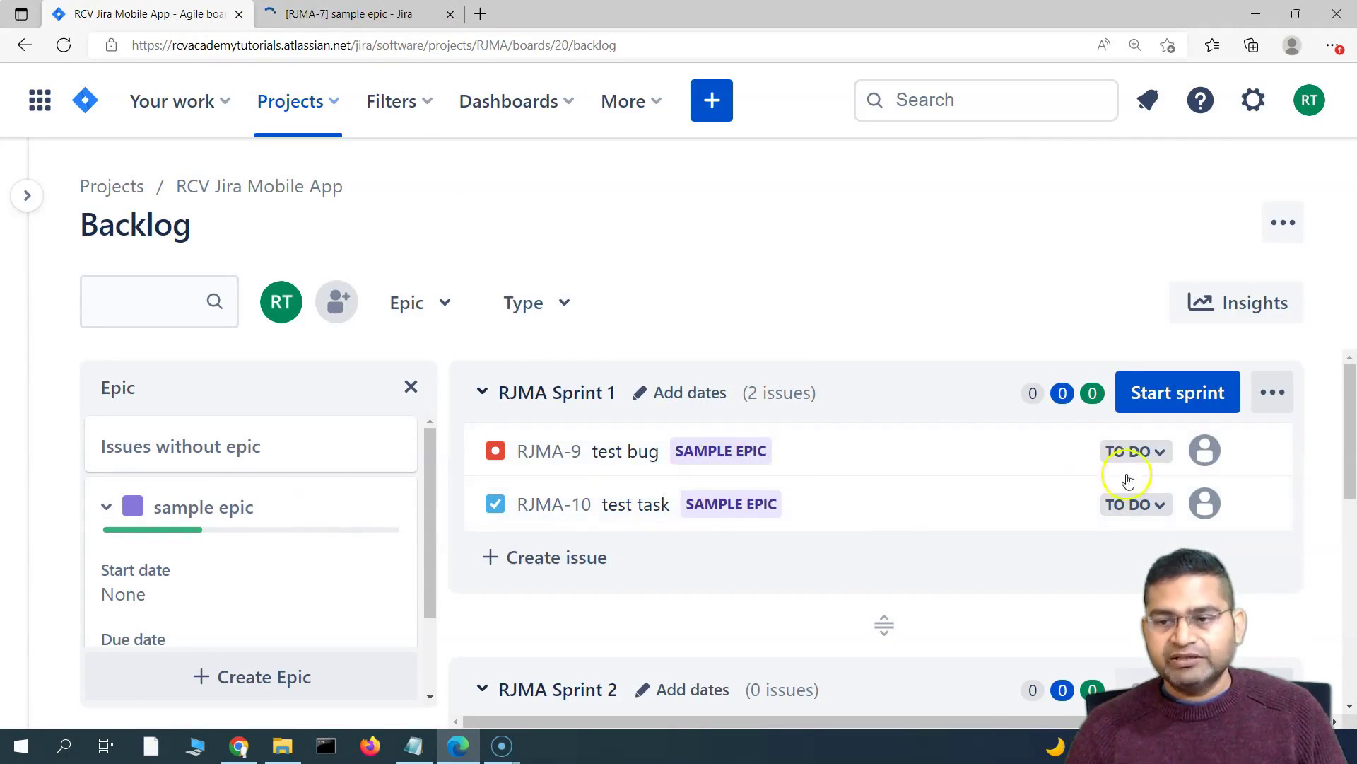
pyautogui.click(388, 15)
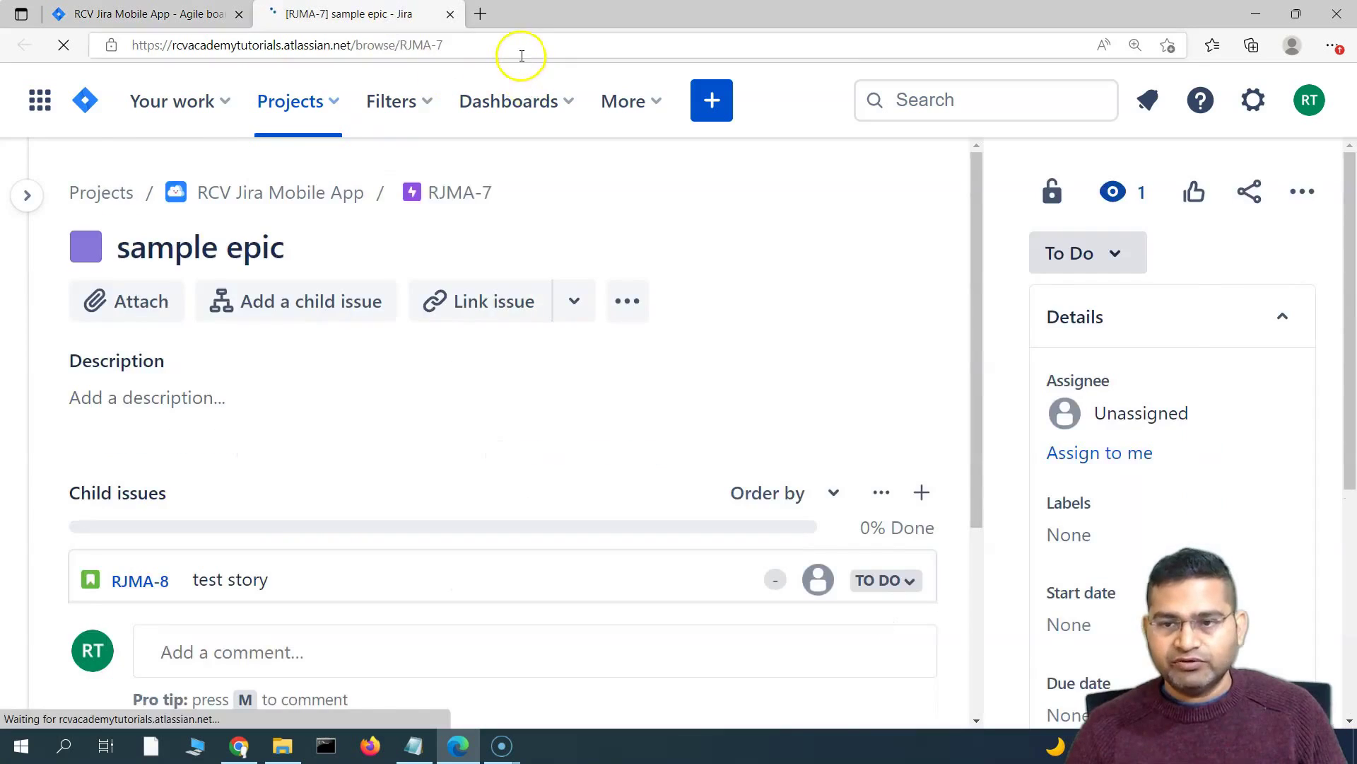
pyautogui.click(521, 53)
pyautogui.press('Return')
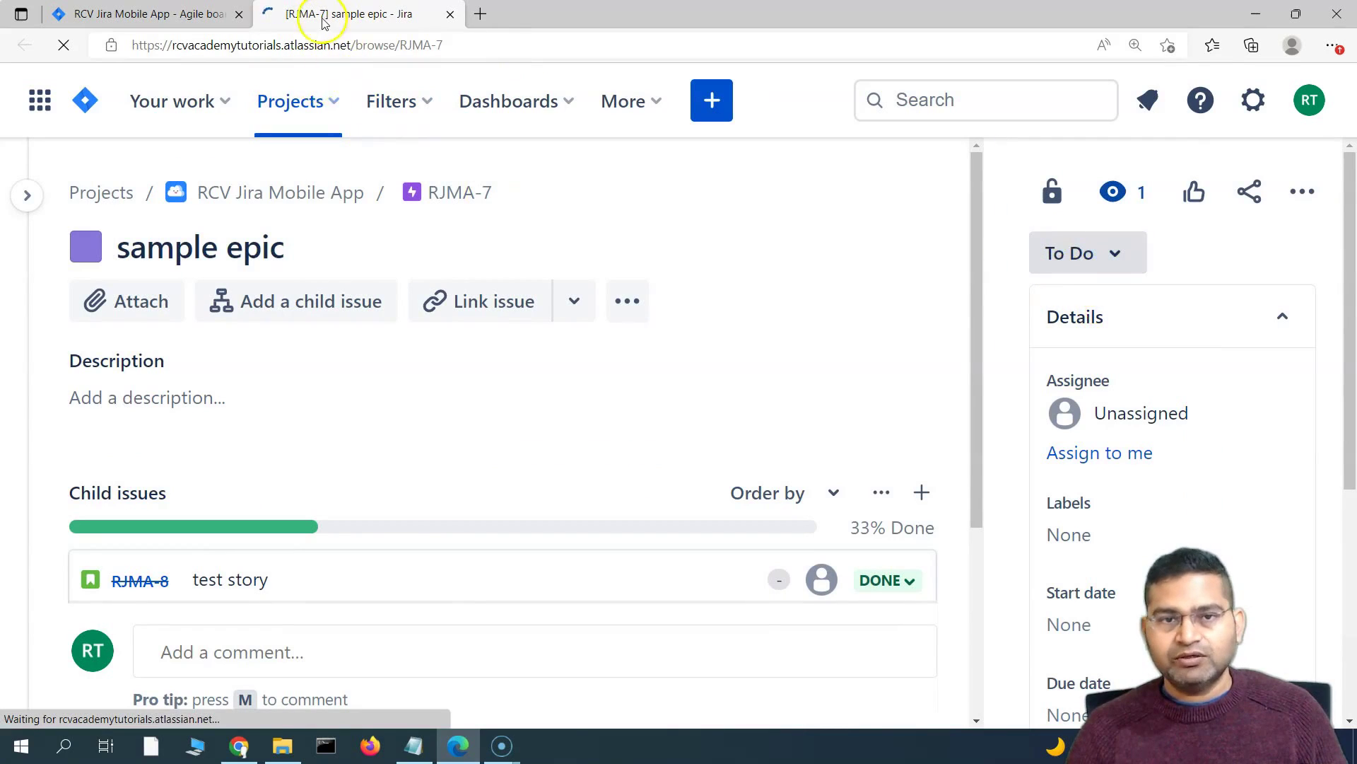
pyautogui.scroll(-3, 818, 439)
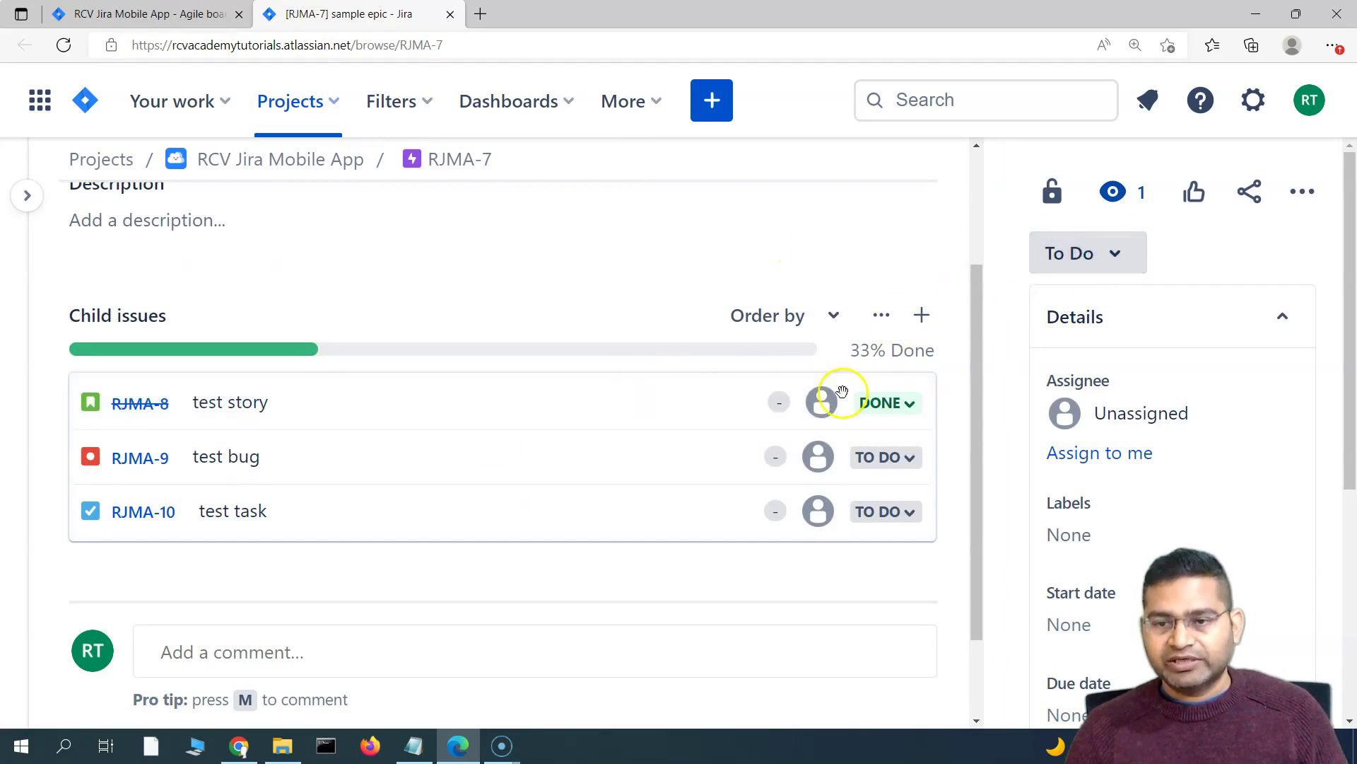
# - Set test bug's status to Done in the epic's child issues and reload the epic page
pyautogui.click(918, 466)
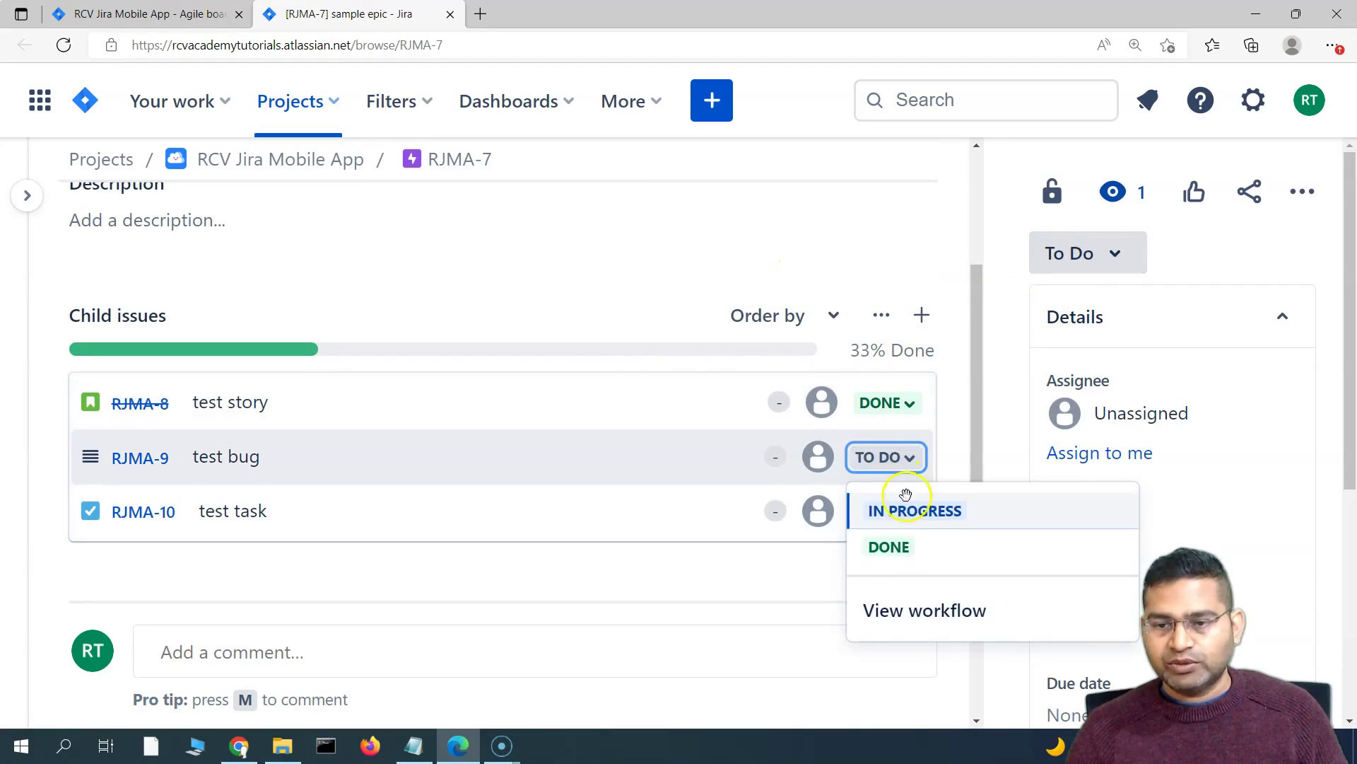
pyautogui.click(907, 547)
pyautogui.click(672, 233)
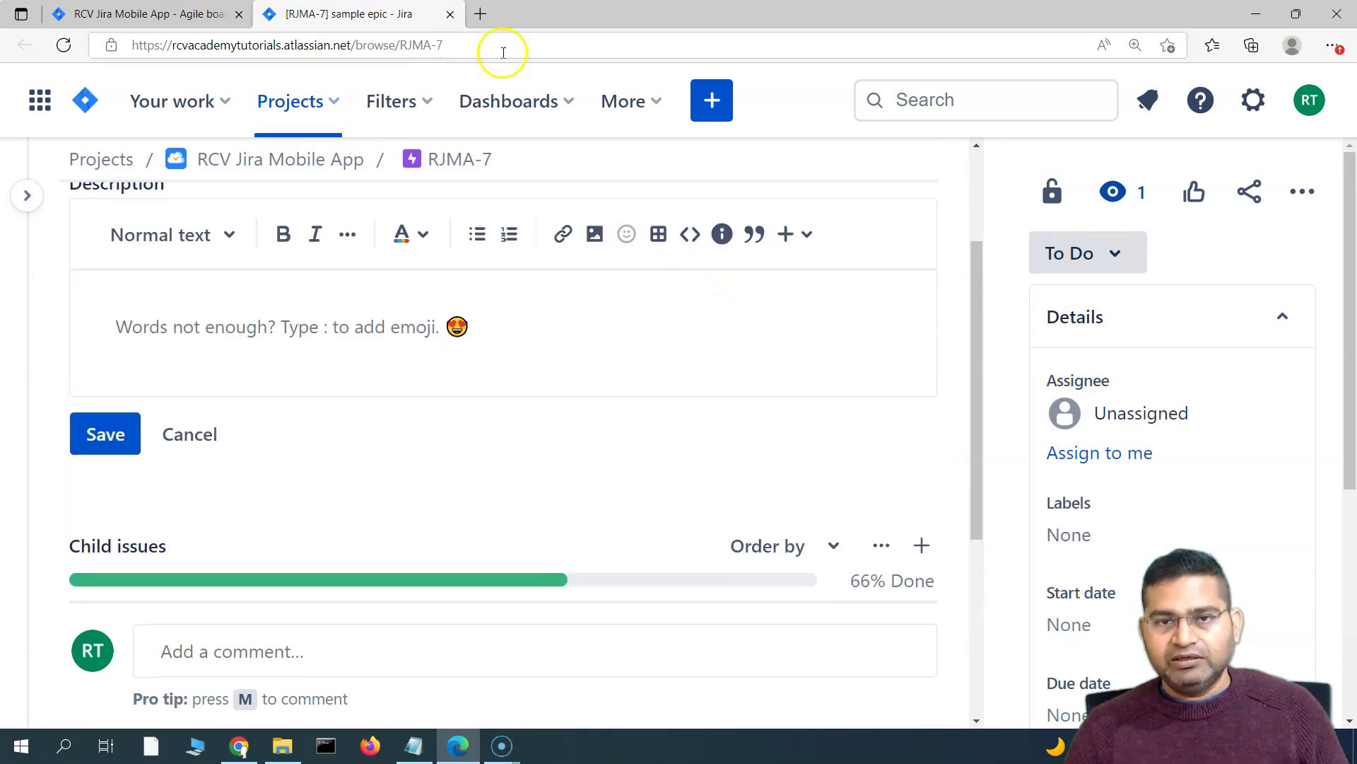
pyautogui.click(502, 51)
pyautogui.press('Return')
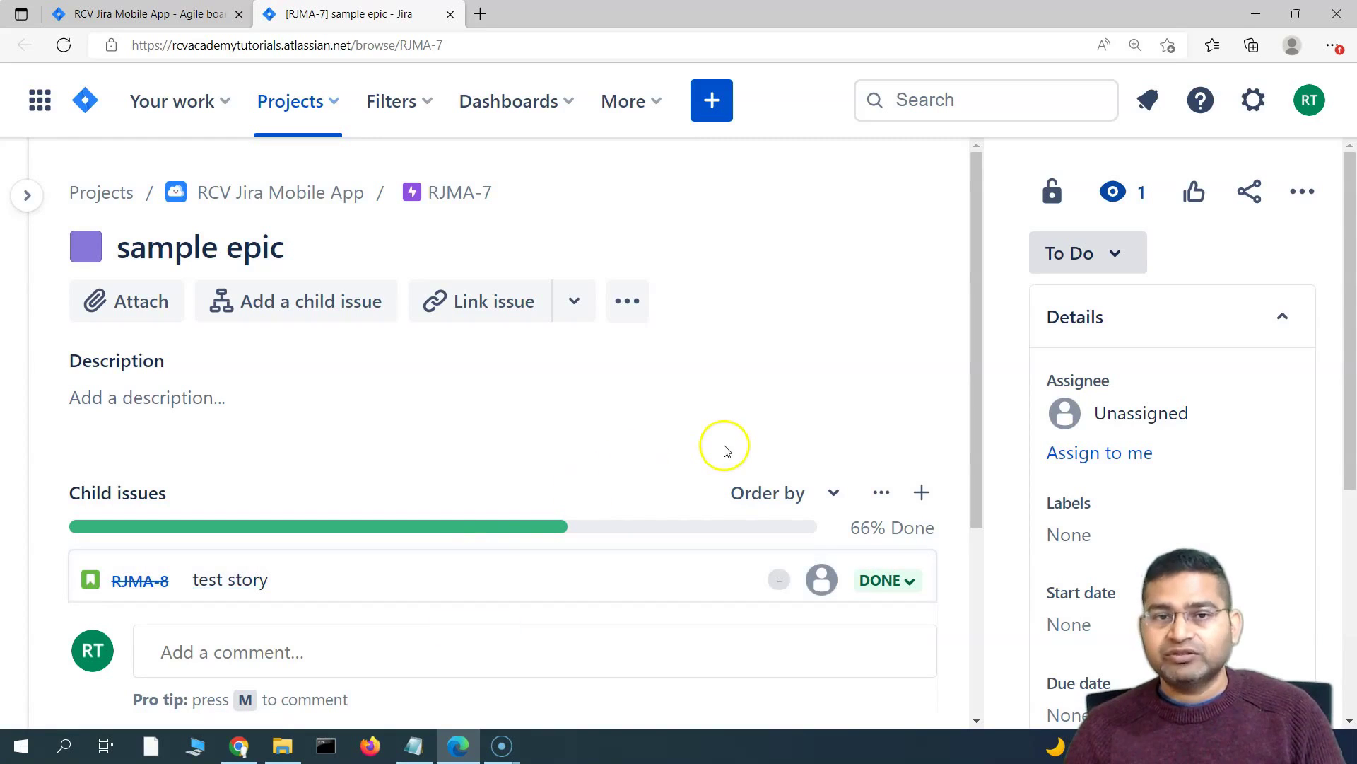
# - Set test task's status to Done in the sample epic's child issues
pyautogui.scroll(-3, 700, 439)
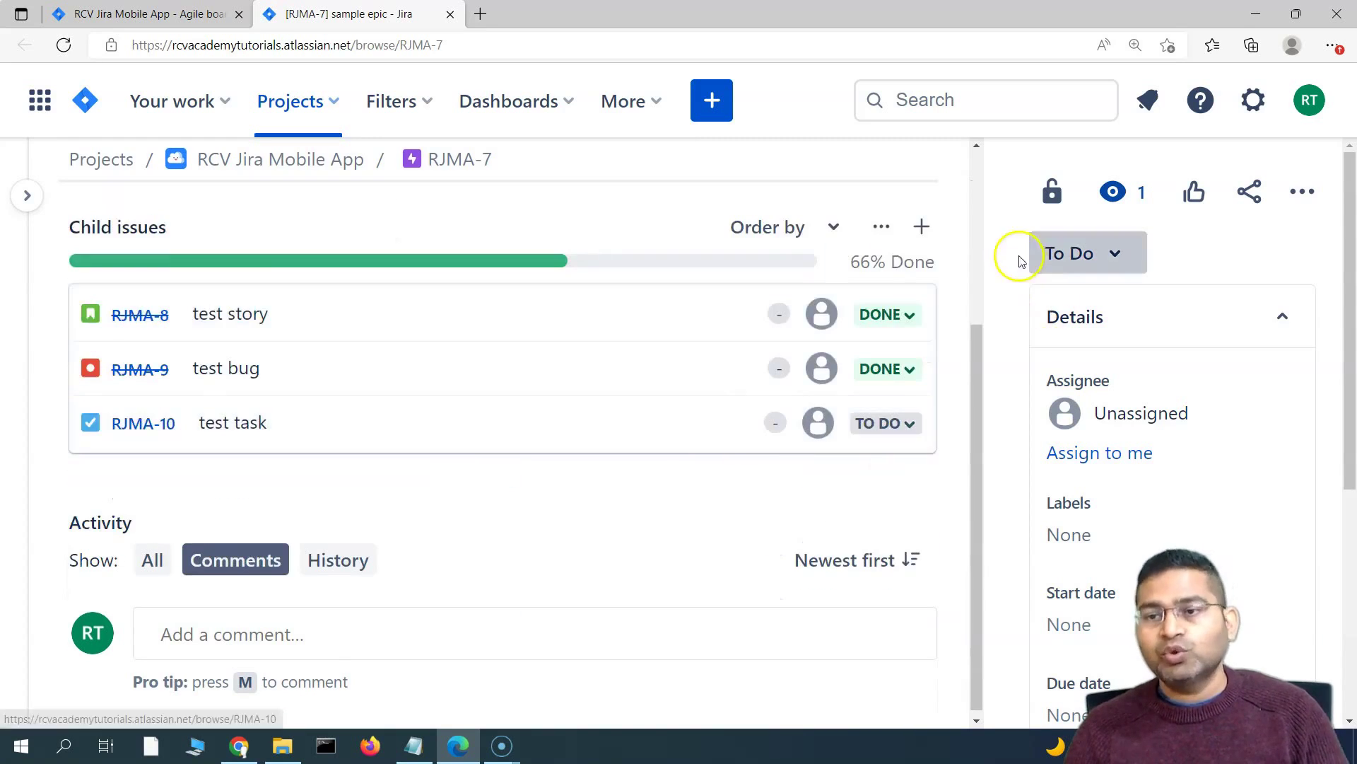
pyautogui.click(908, 424)
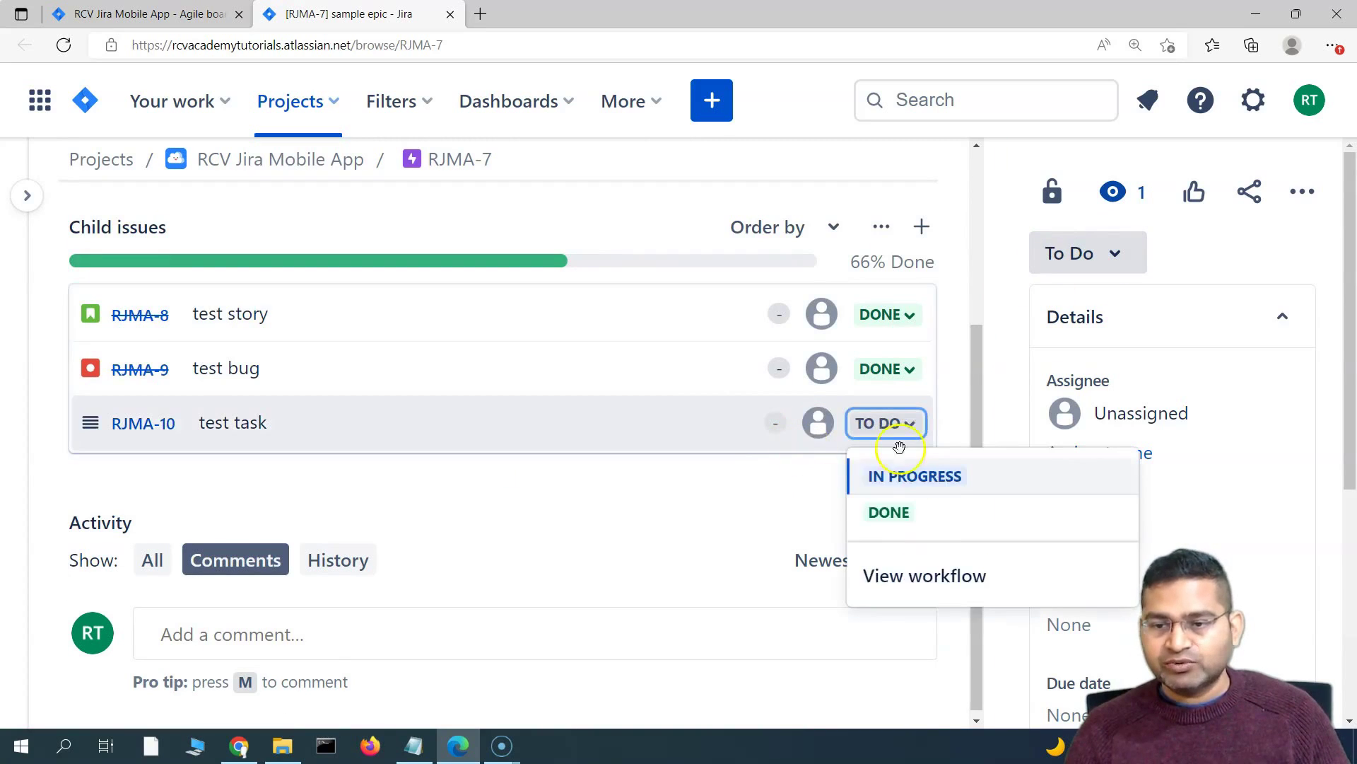
pyautogui.click(938, 521)
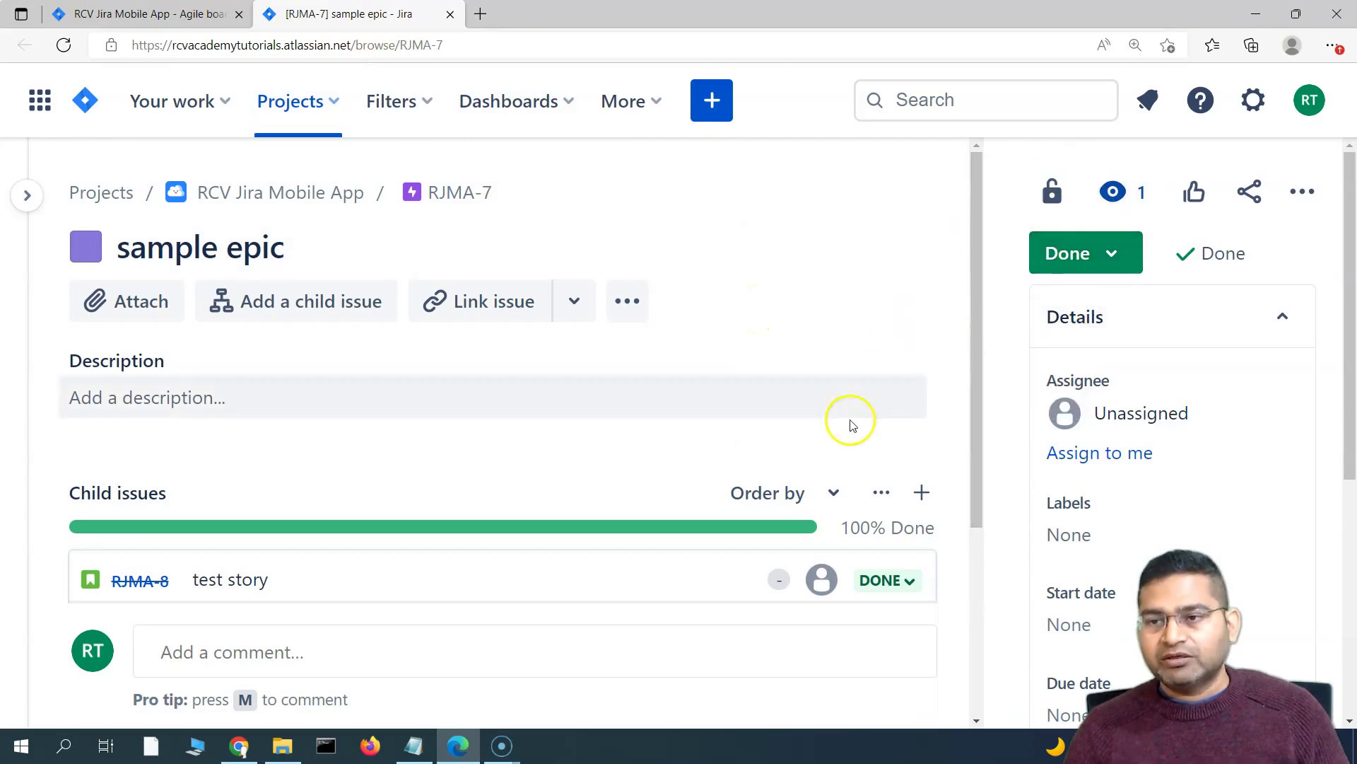
# - Check the sample epic's status and the statuses of its child issues on the epic page
pyautogui.scroll(-4, 845, 424)
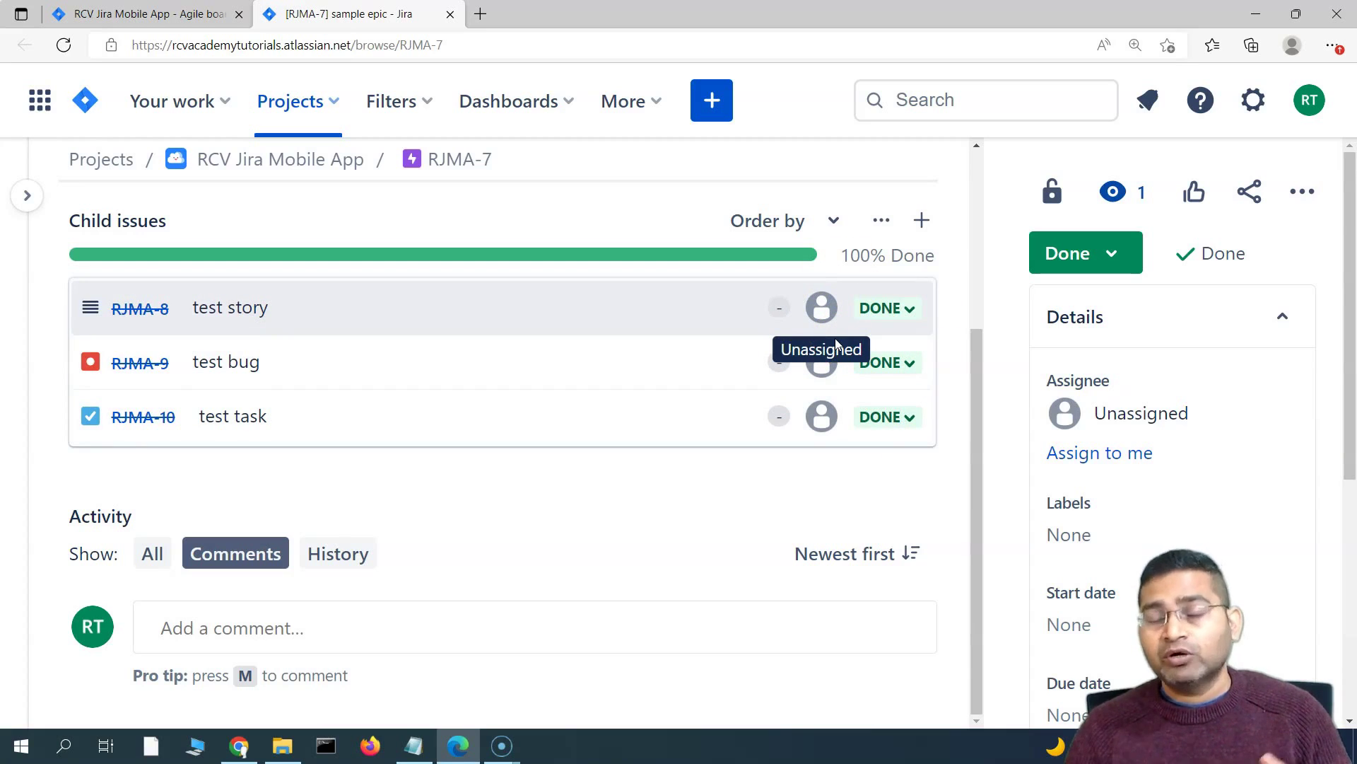
pyautogui.click(857, 438)
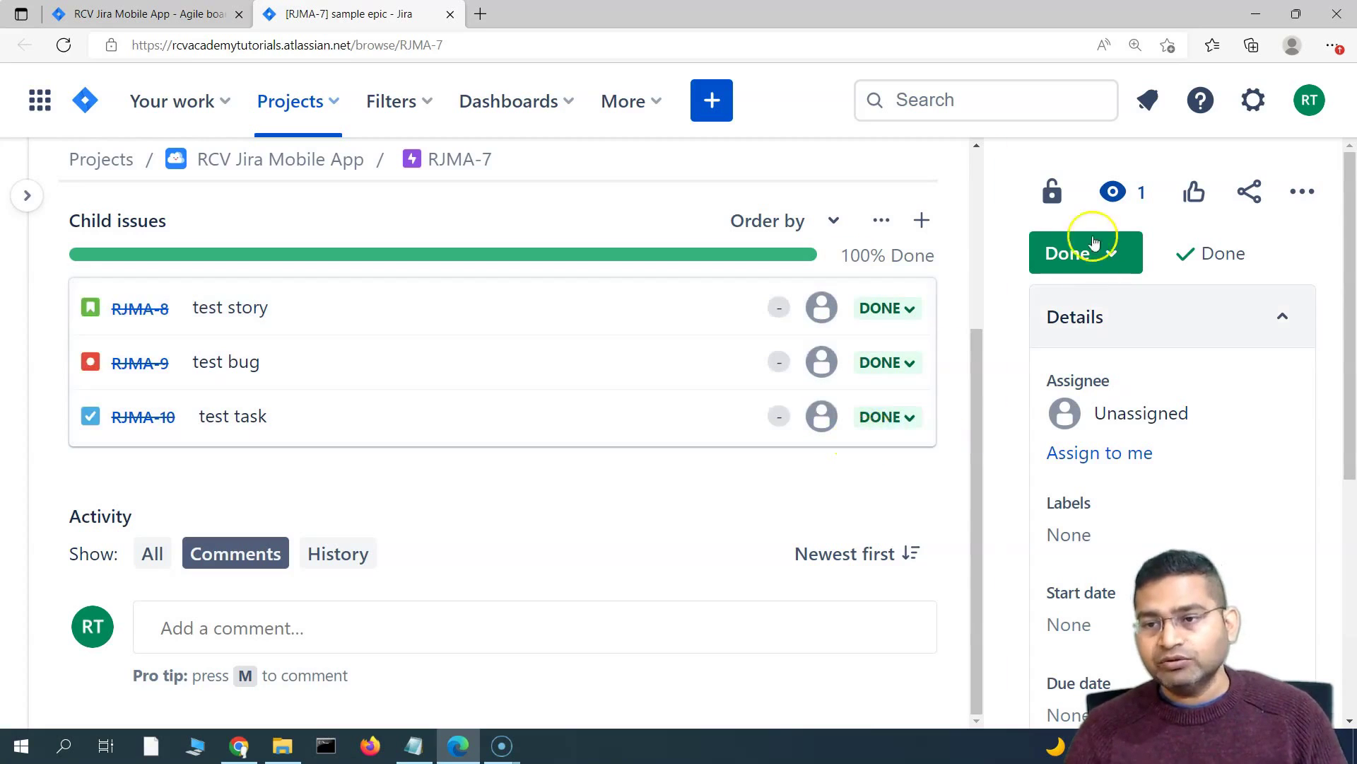
pyautogui.click(1053, 191)
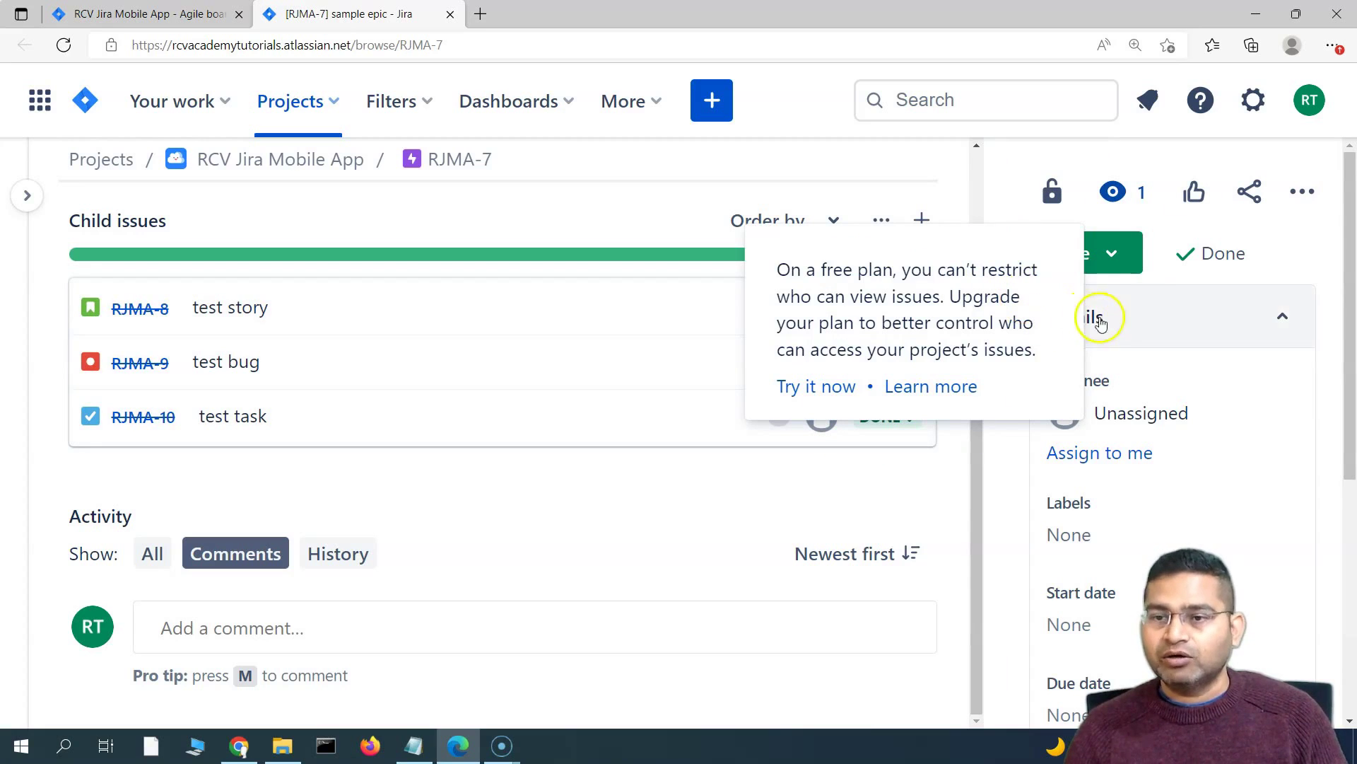
pyautogui.click(423, 448)
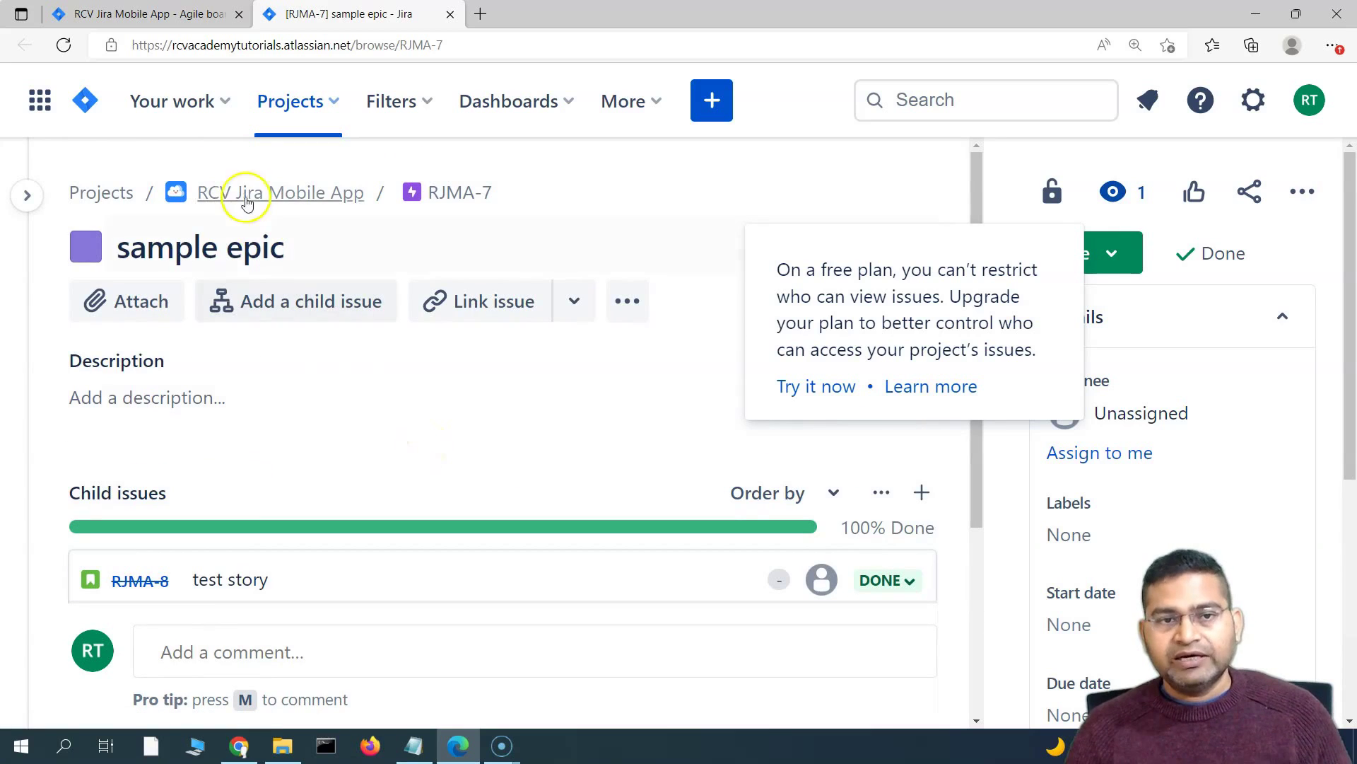
# - Return to the RCV Jira Mobile App backlog and expand the project's navigation sidebar
pyautogui.click(205, 14)
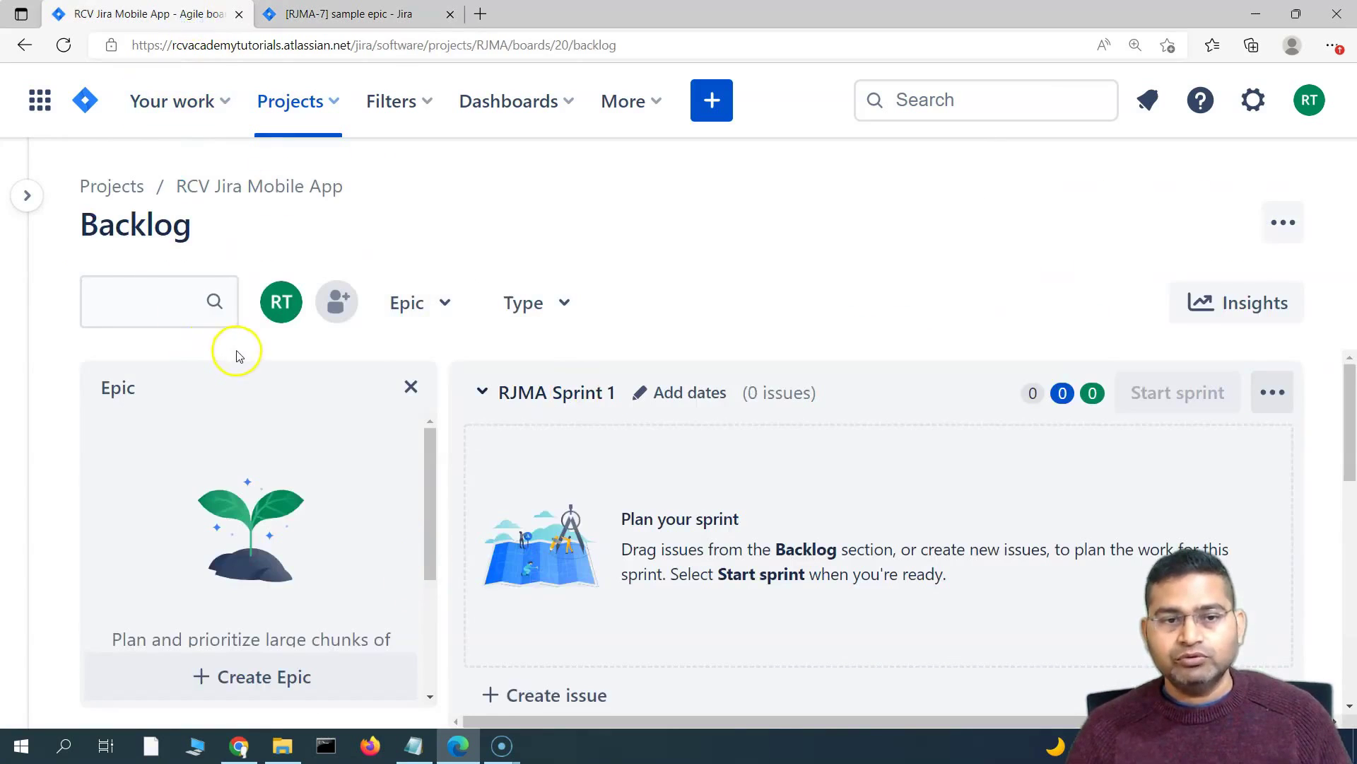
pyautogui.click(27, 195)
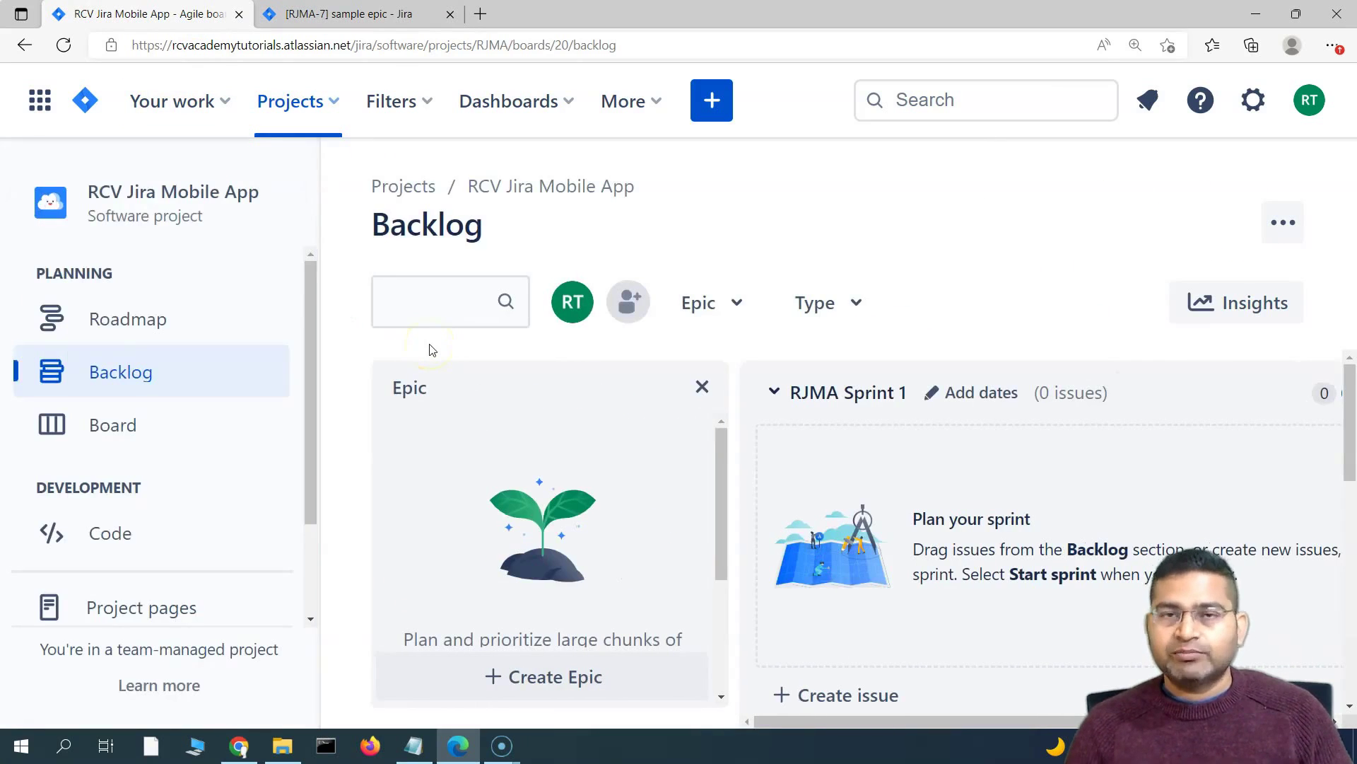